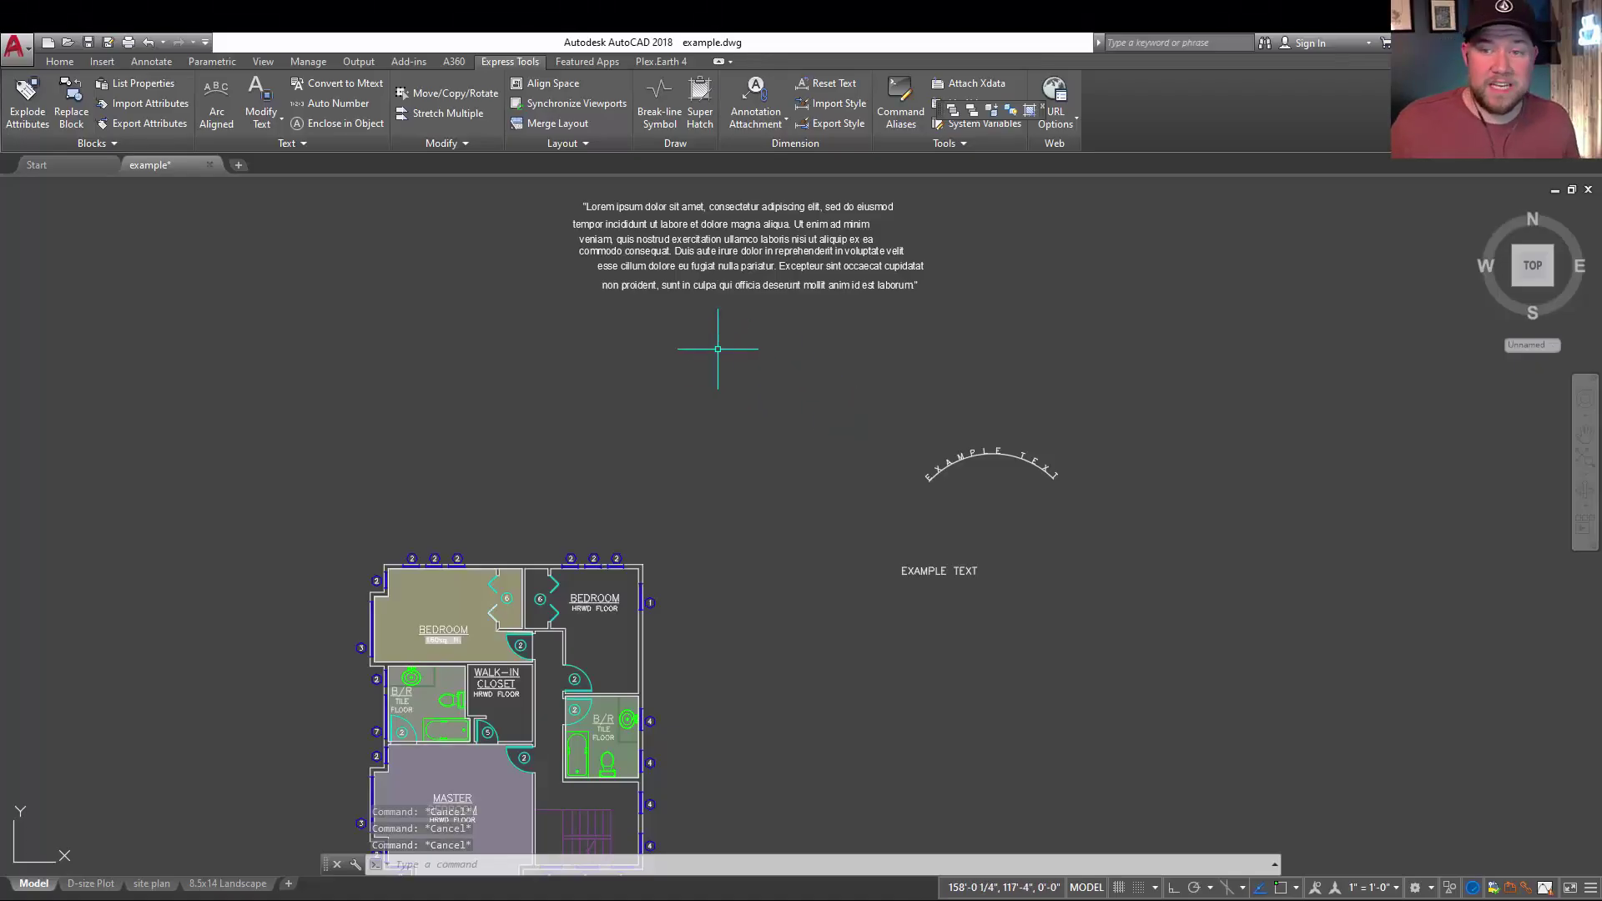
Show the properties of the HRWD FLOOR text in the unshaded bedroom and check its contents in the text editor.
scroll(629, 537, "up", 4)
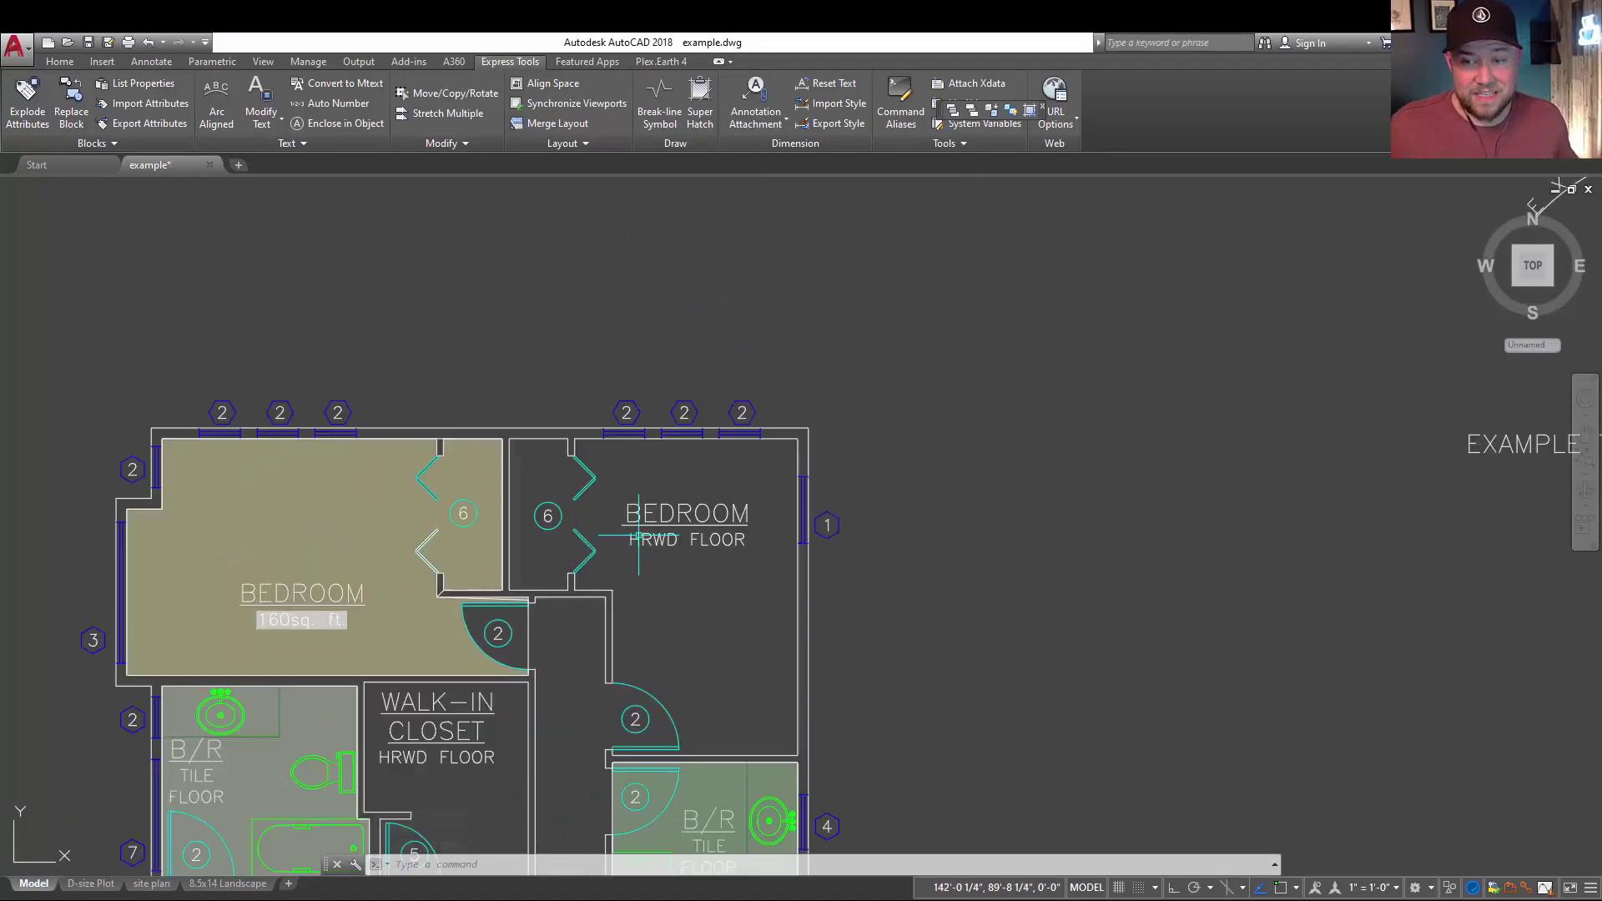
scroll(638, 537, "up", 2)
left_click(636, 541)
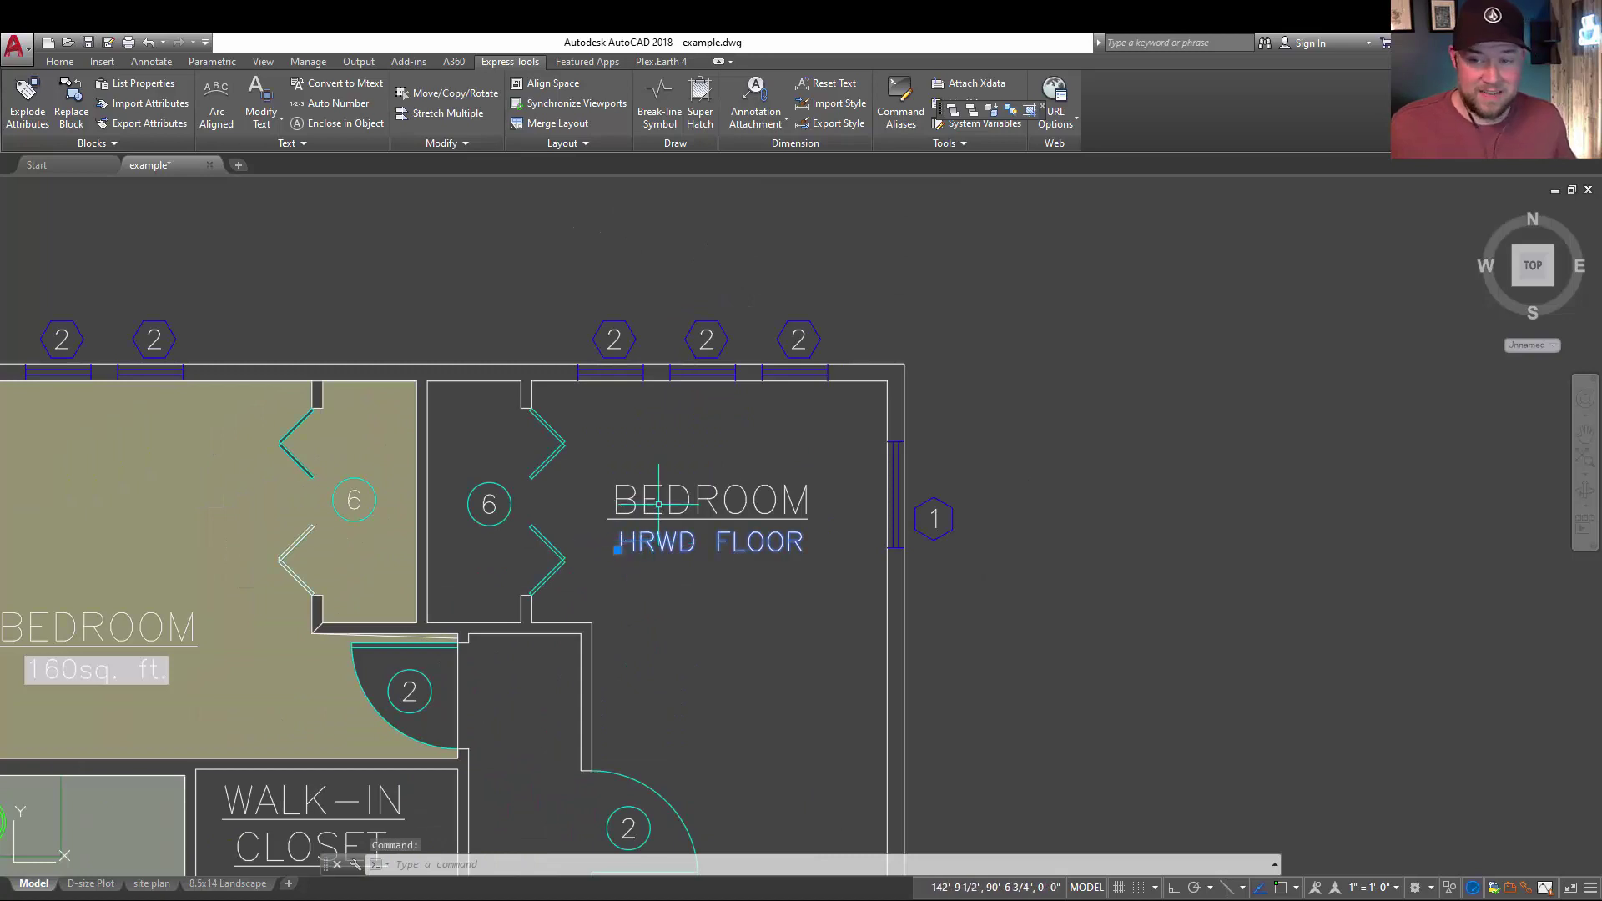
key("ctrl+1")
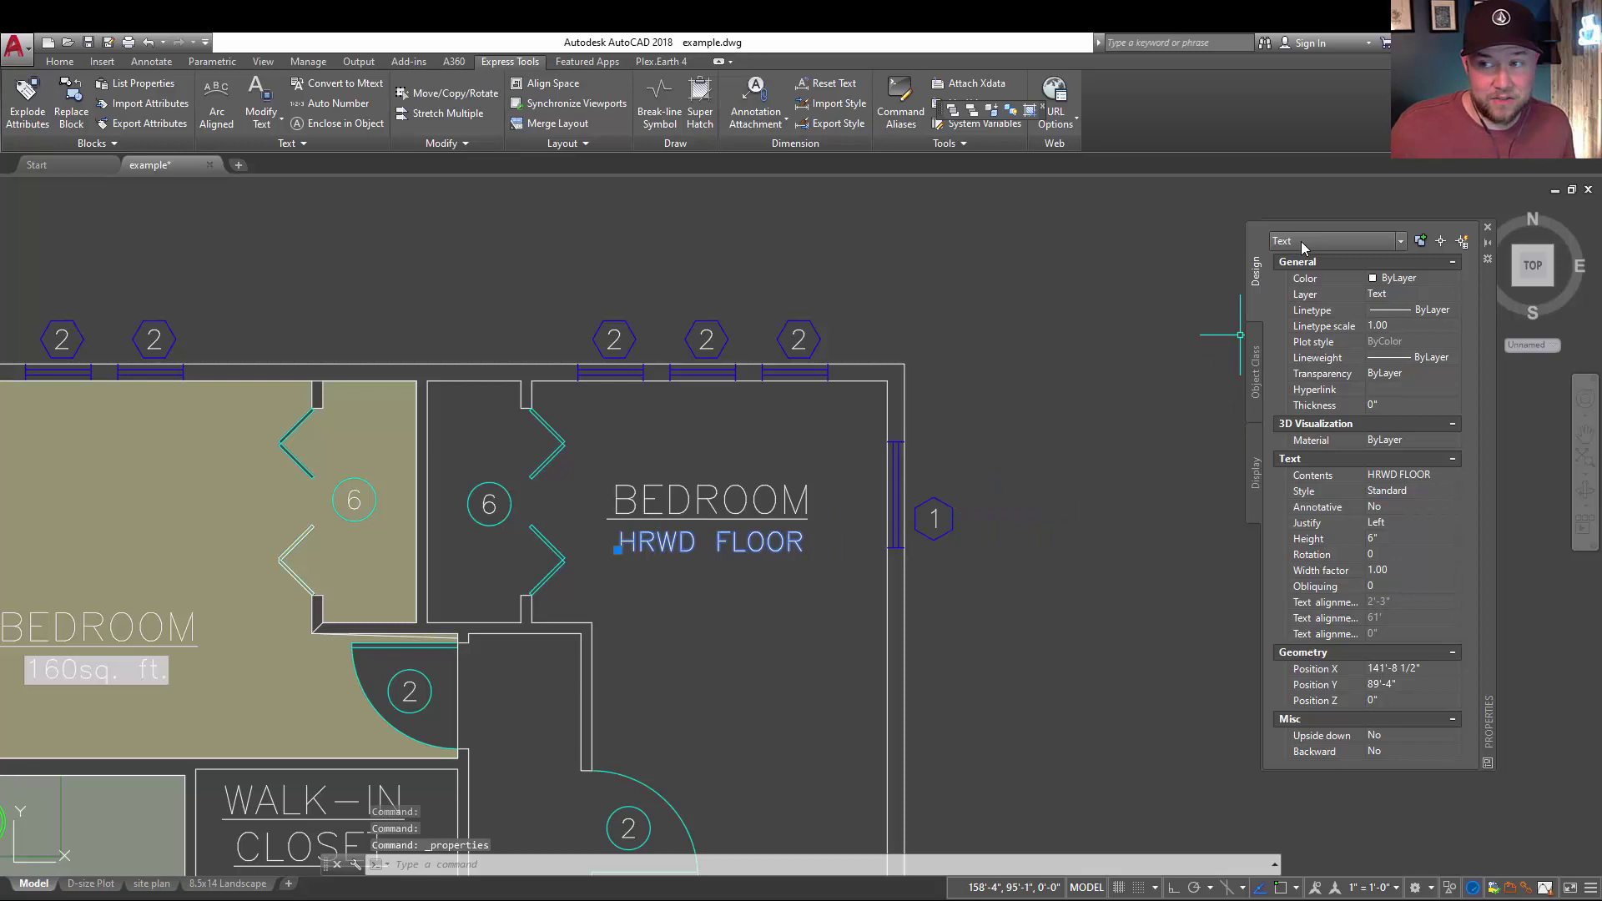
double_click(736, 546)
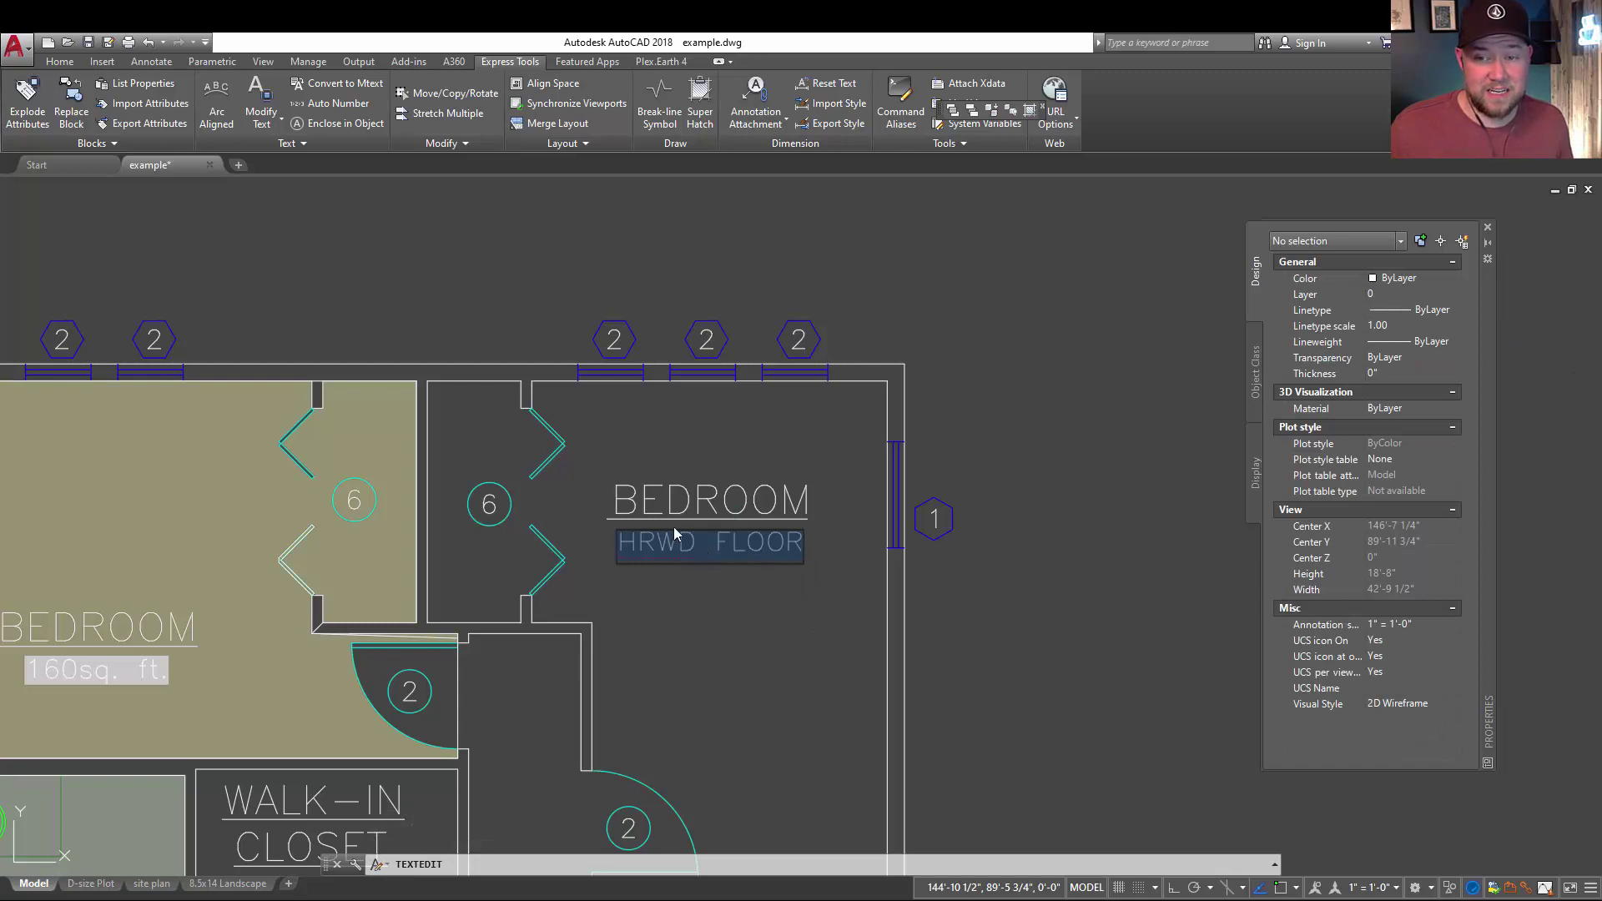
left_click(697, 546)
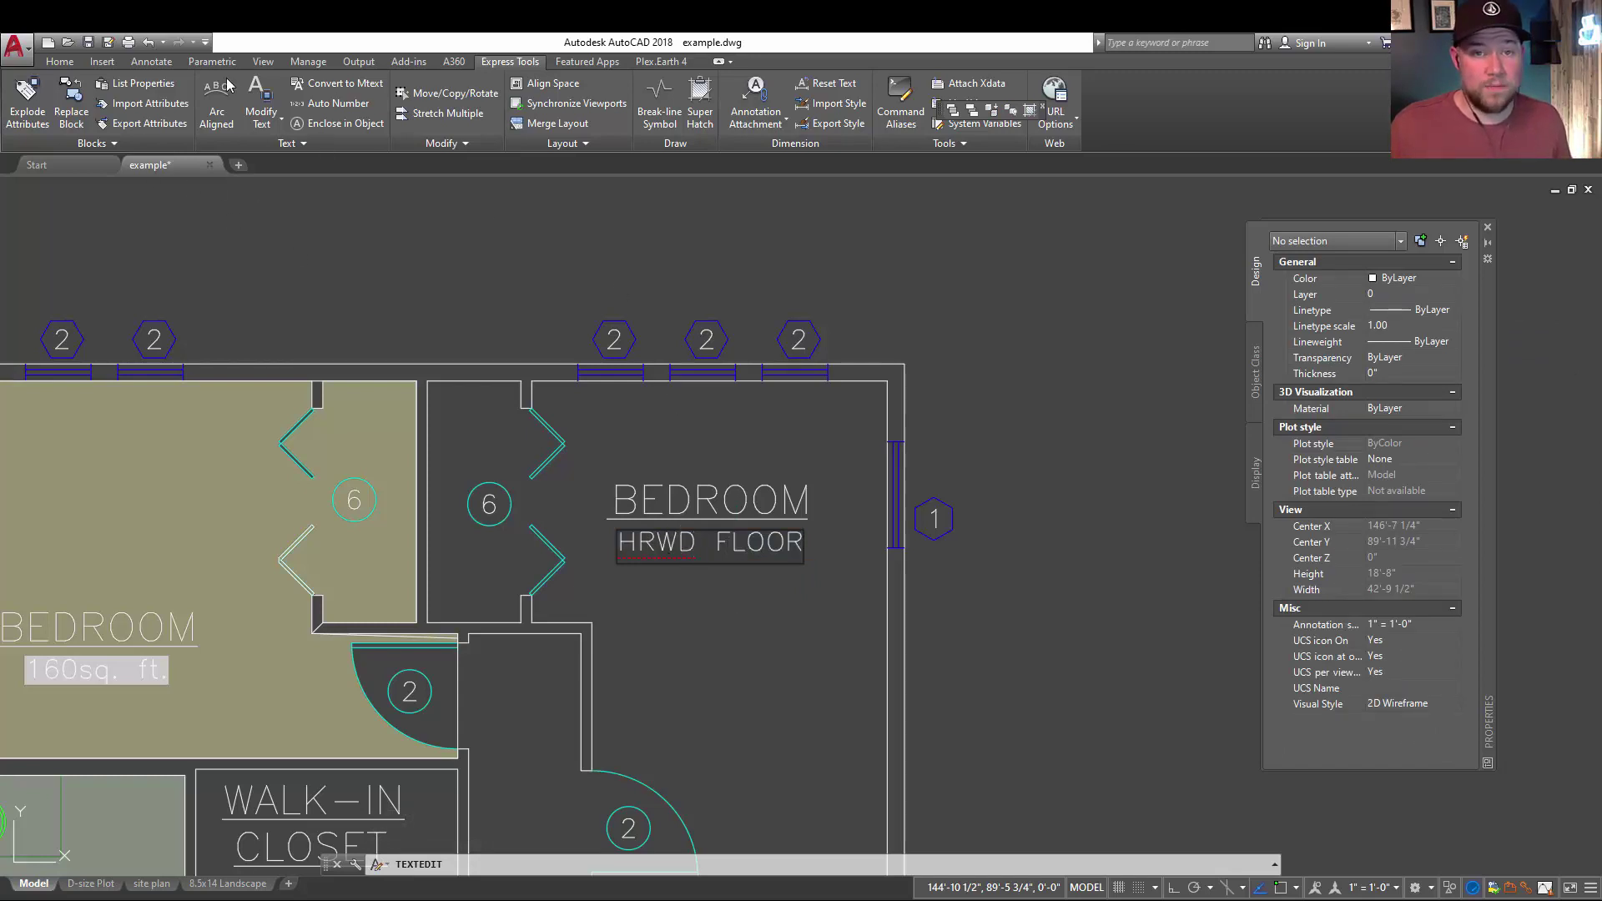
key("Escape")
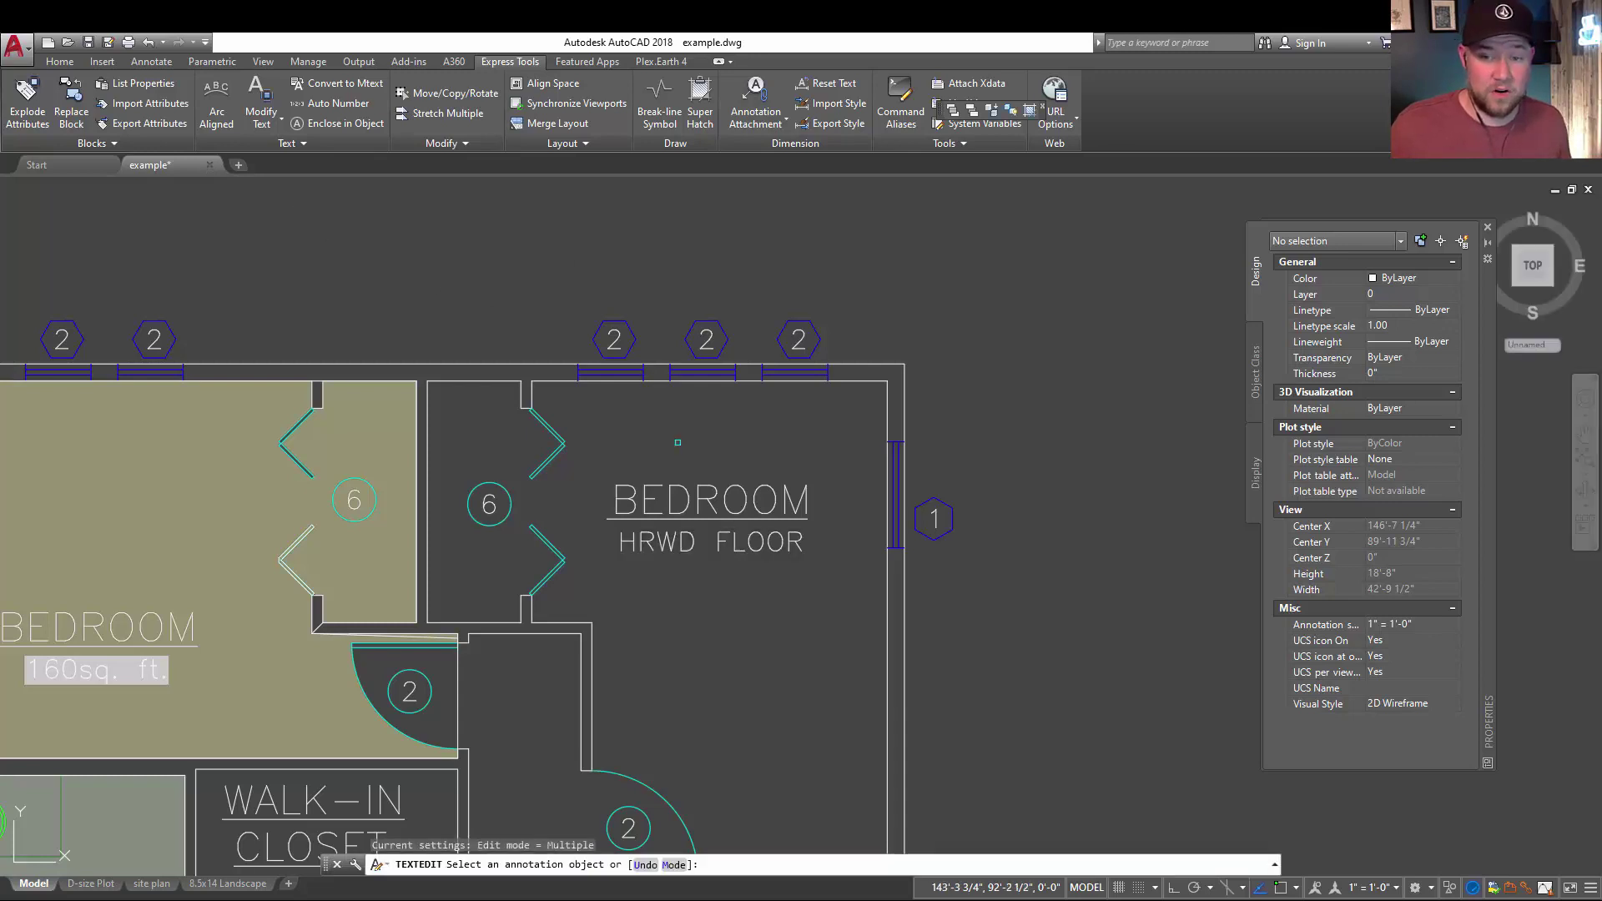
key("Escape")
key("Escape")
Open the multiline BEDROOM label with the 160sq. ft. line in the text editor to examine it, and close the editor.
double_click(171, 621)
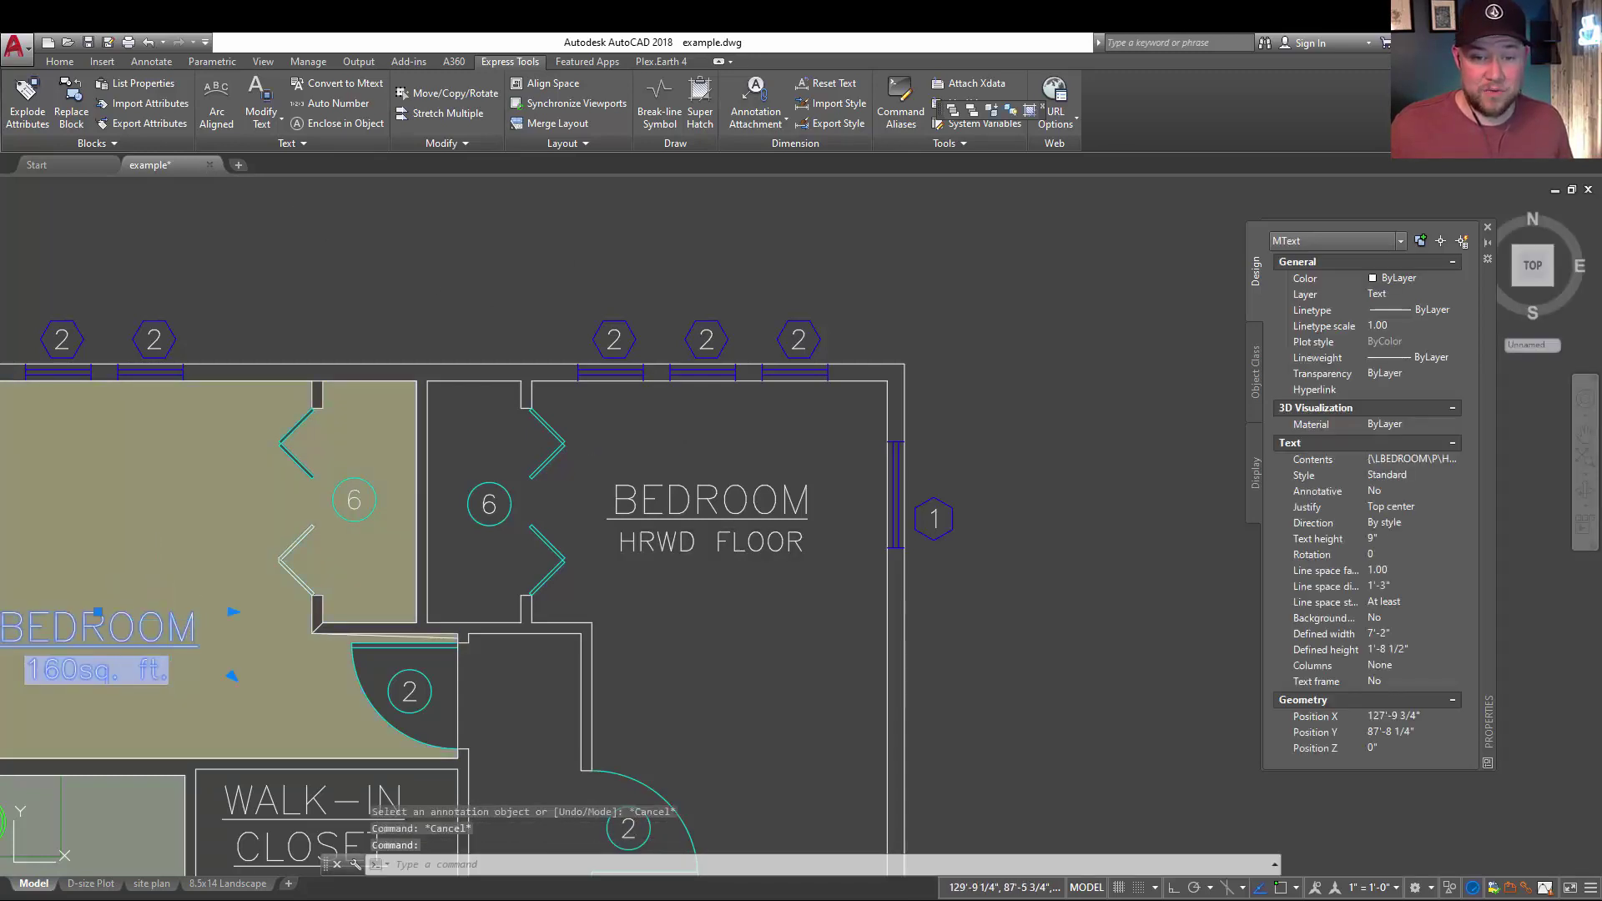
middle_click_drag(171, 621, 613, 642)
left_click_drag(621, 642, 513, 649)
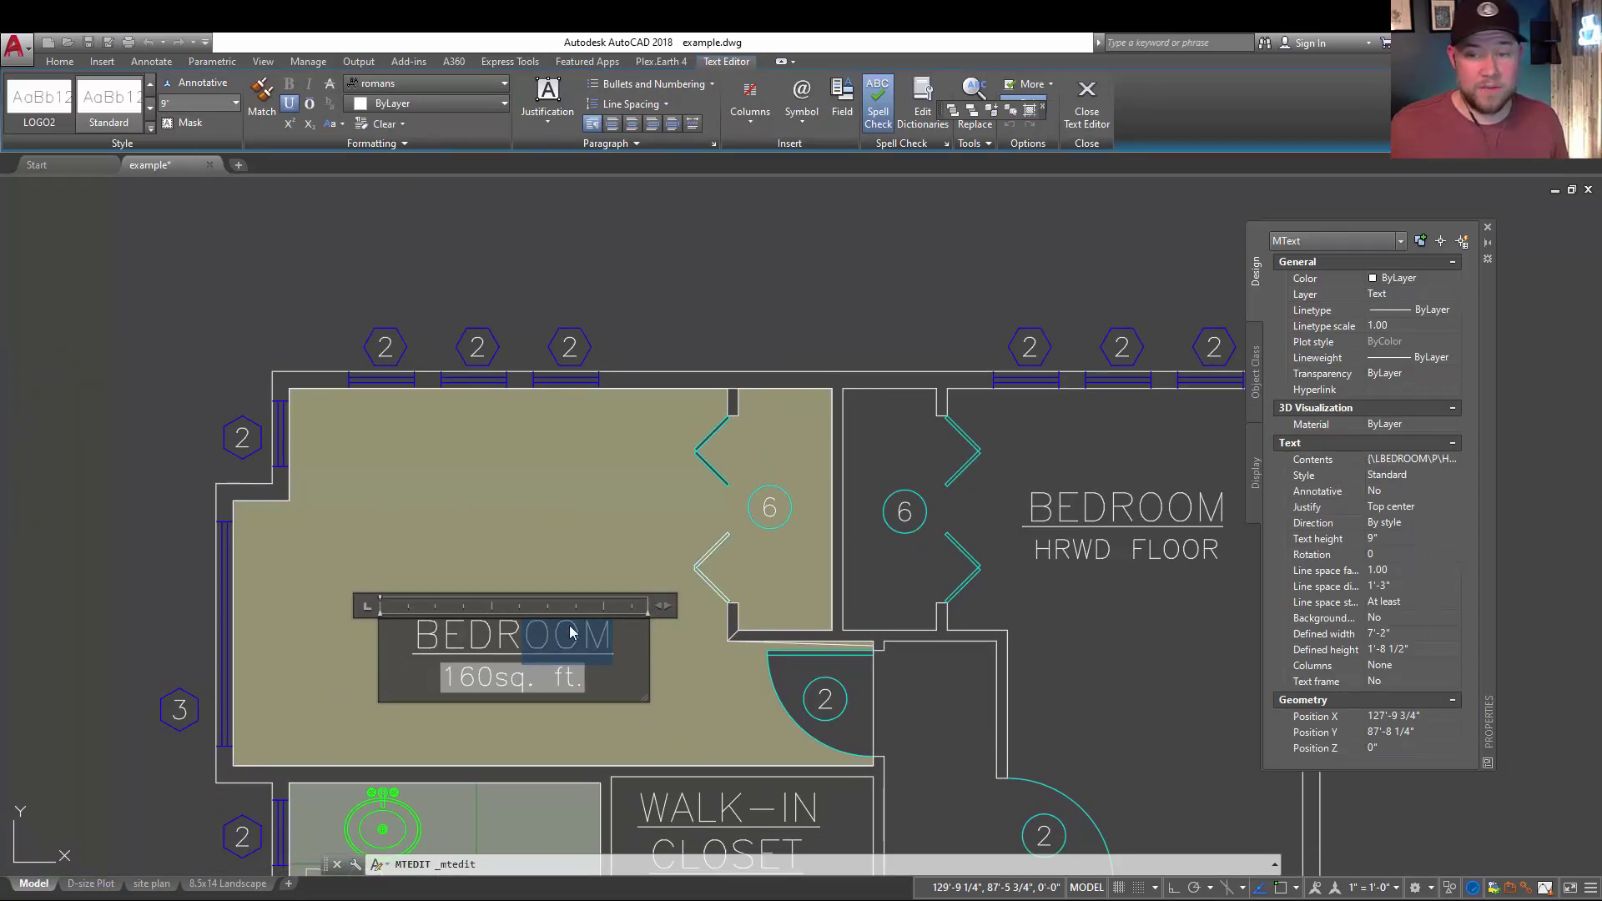
key("Escape")
key("Escape")
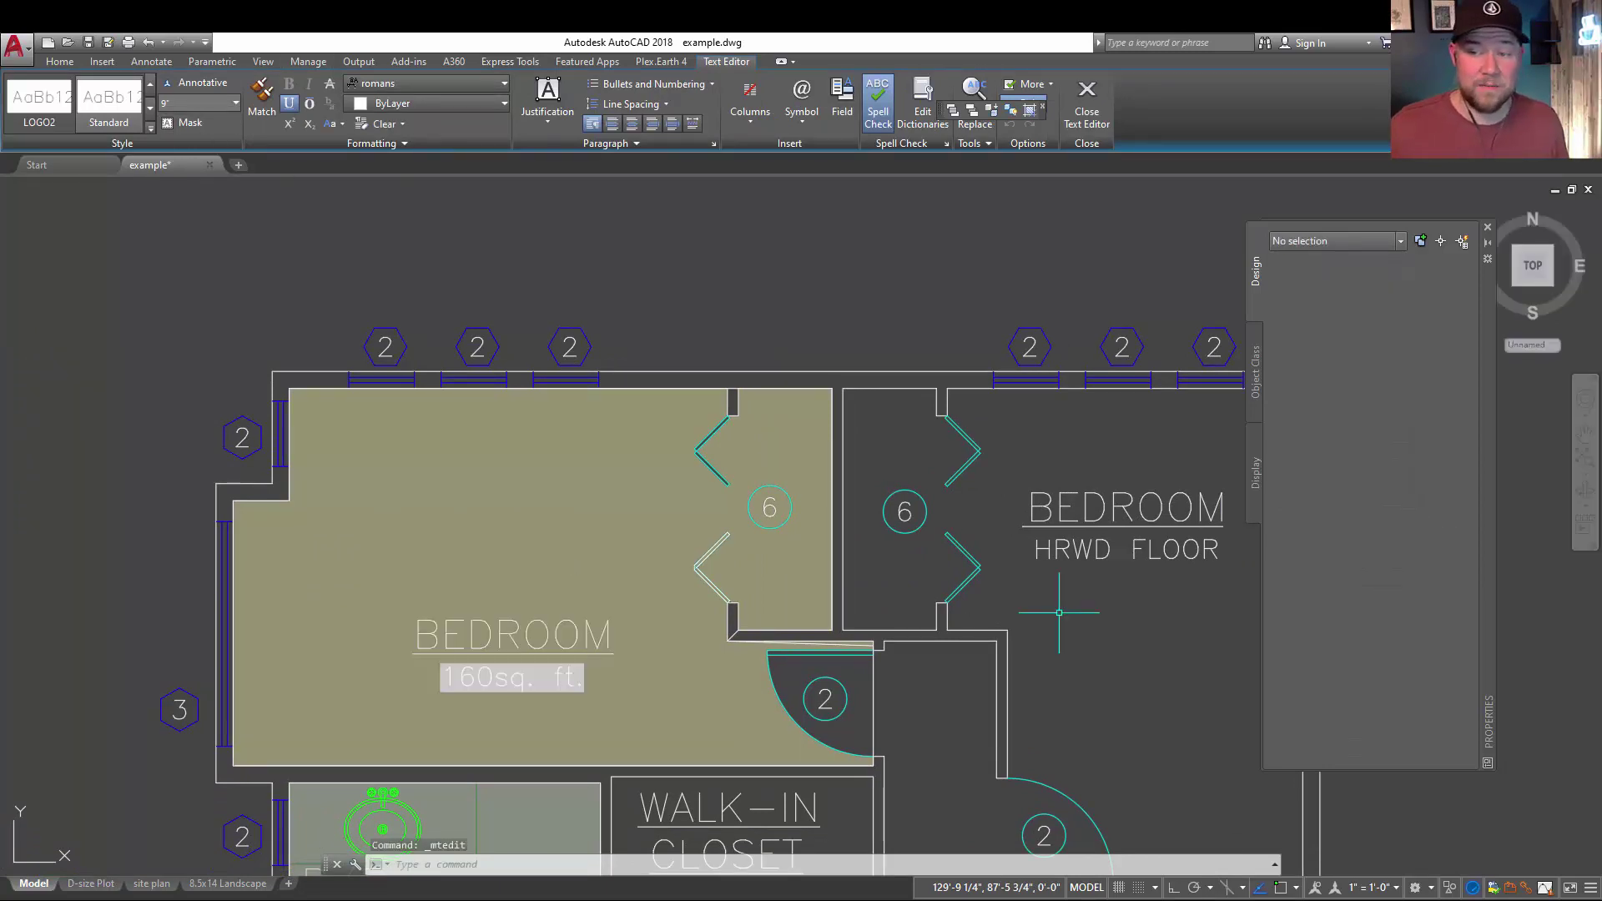
Inspect the shared properties of the BEDROOM and HRWD FLOOR texts in the unshaded bedroom, and clear the selection.
middle_click_drag(1073, 615, 860, 557)
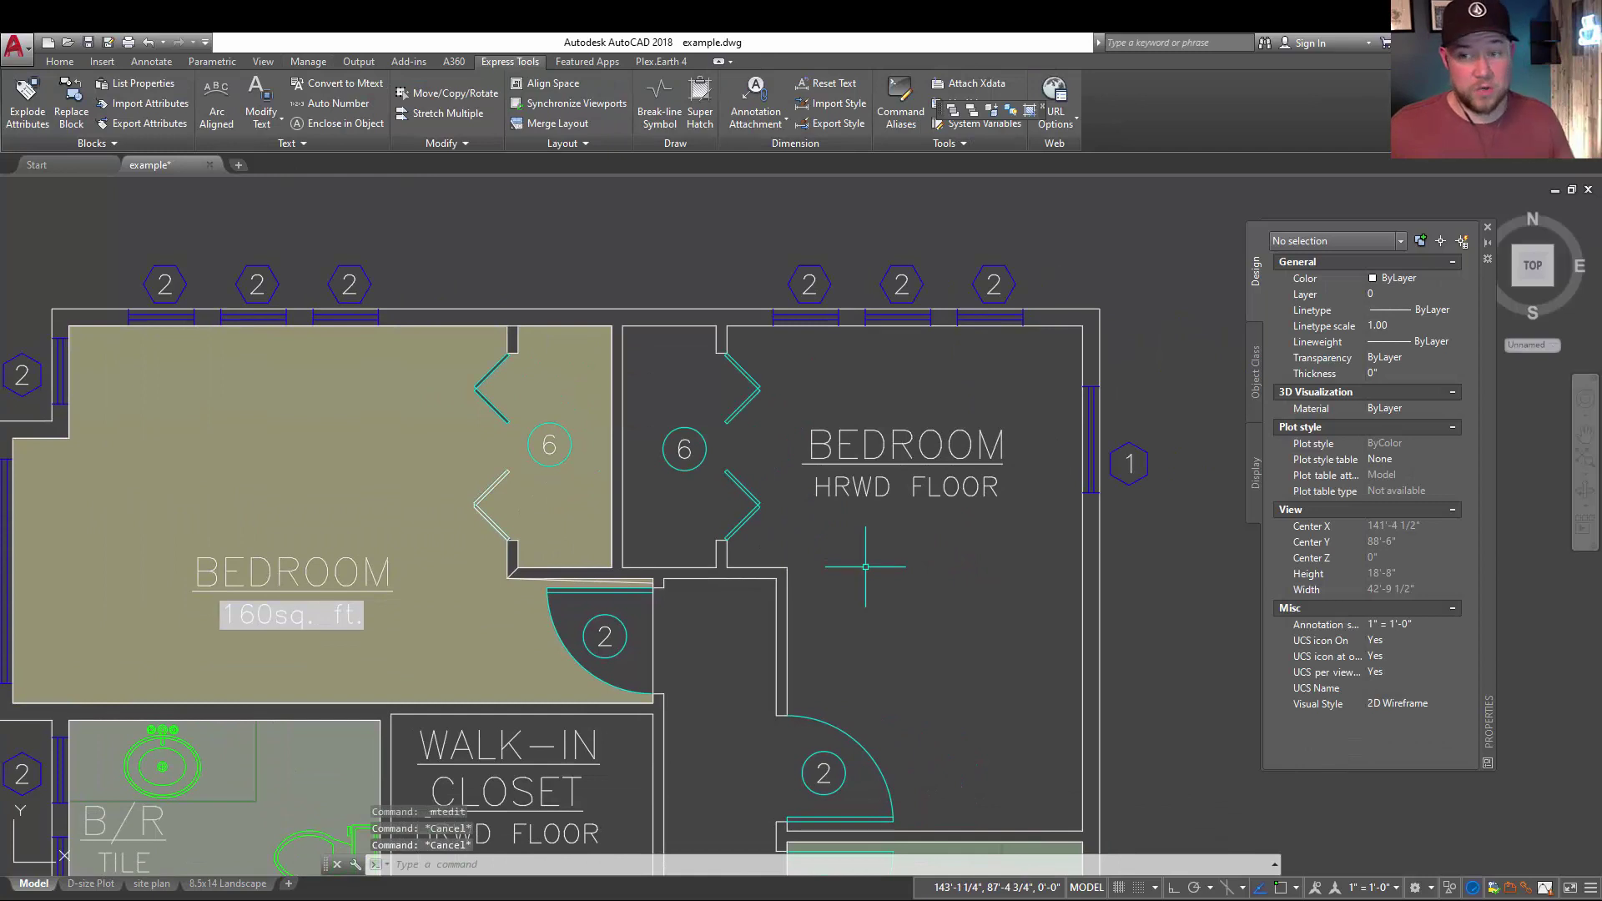
left_click(926, 518)
left_click(905, 450)
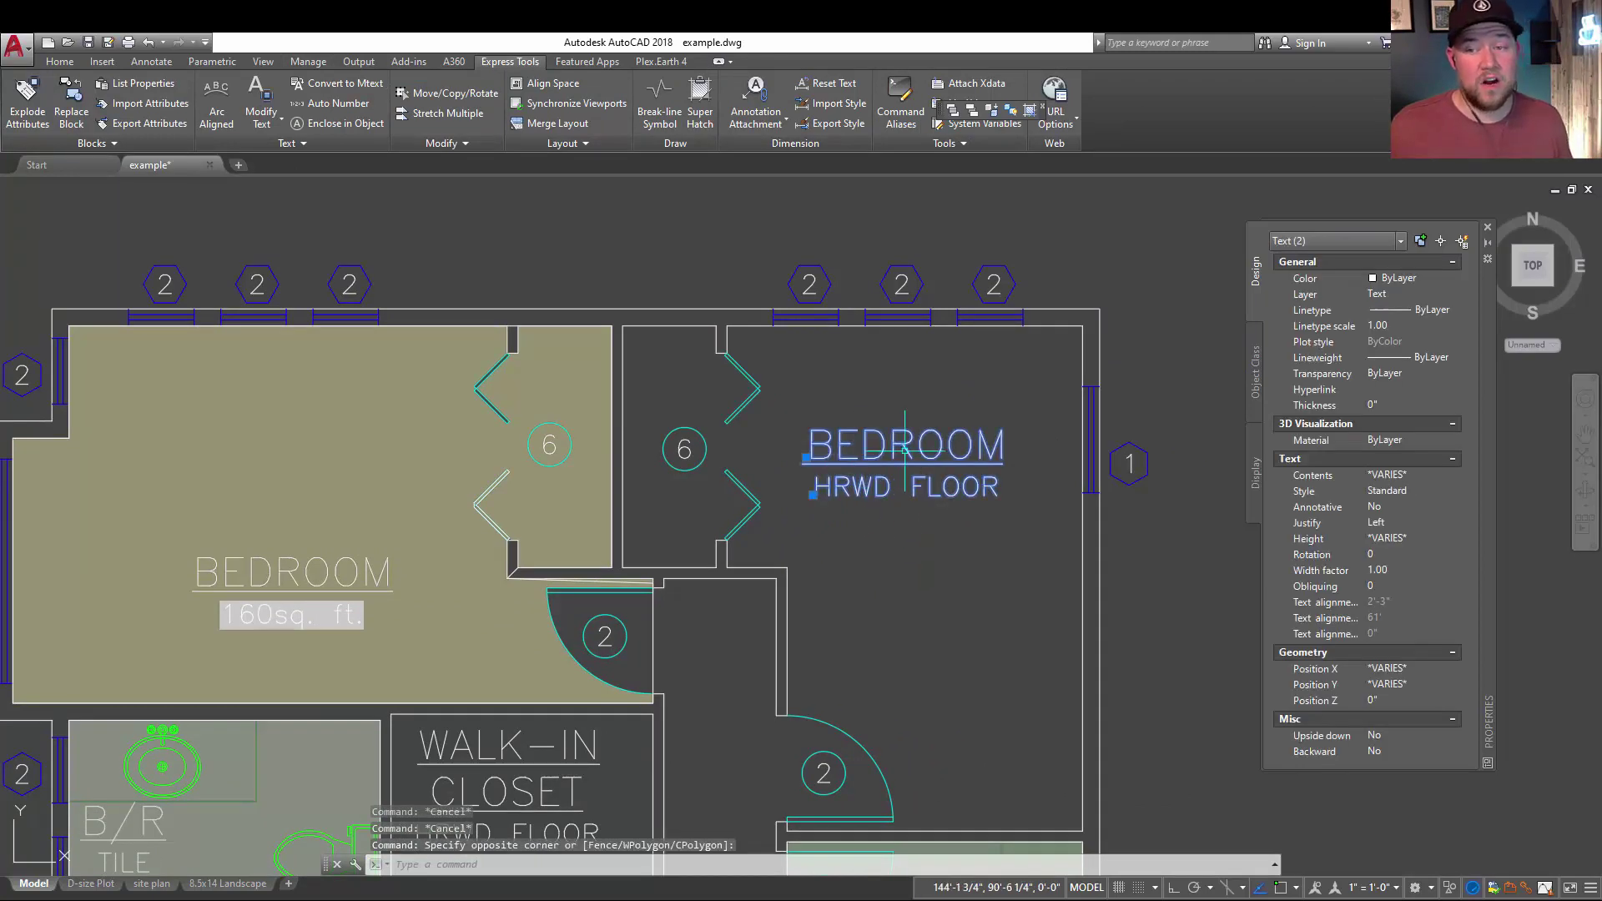
key("Escape")
key("Escape")
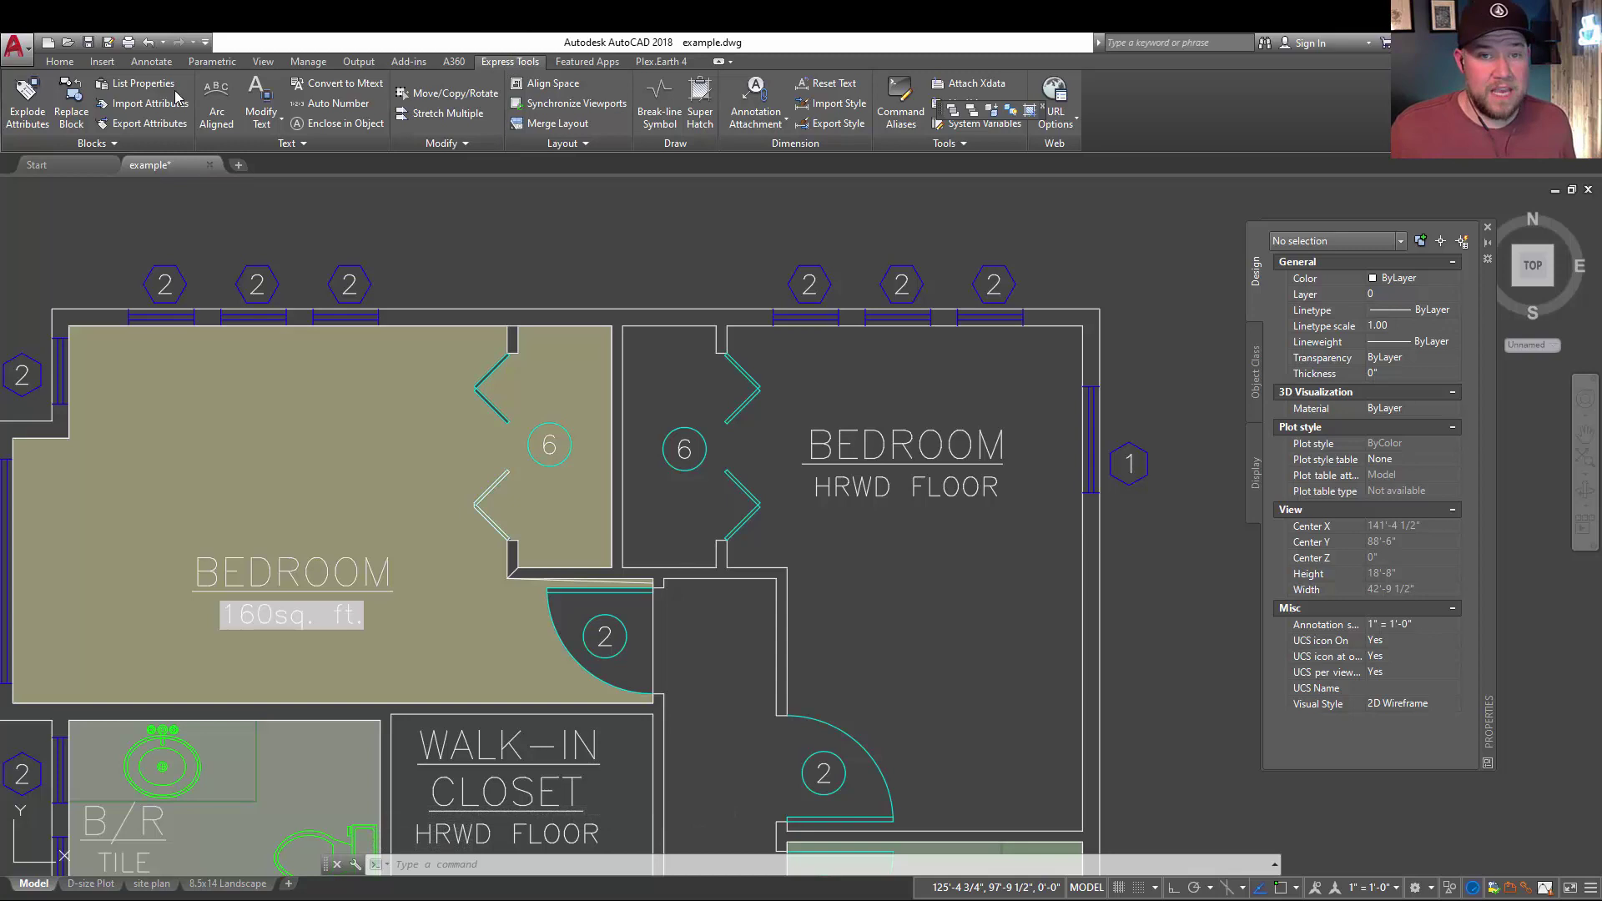
Combine the BEDROOM and HRWD FLOOR texts in the unshaded bedroom into one multiline text with Convert to Mtext.
left_click(341, 90)
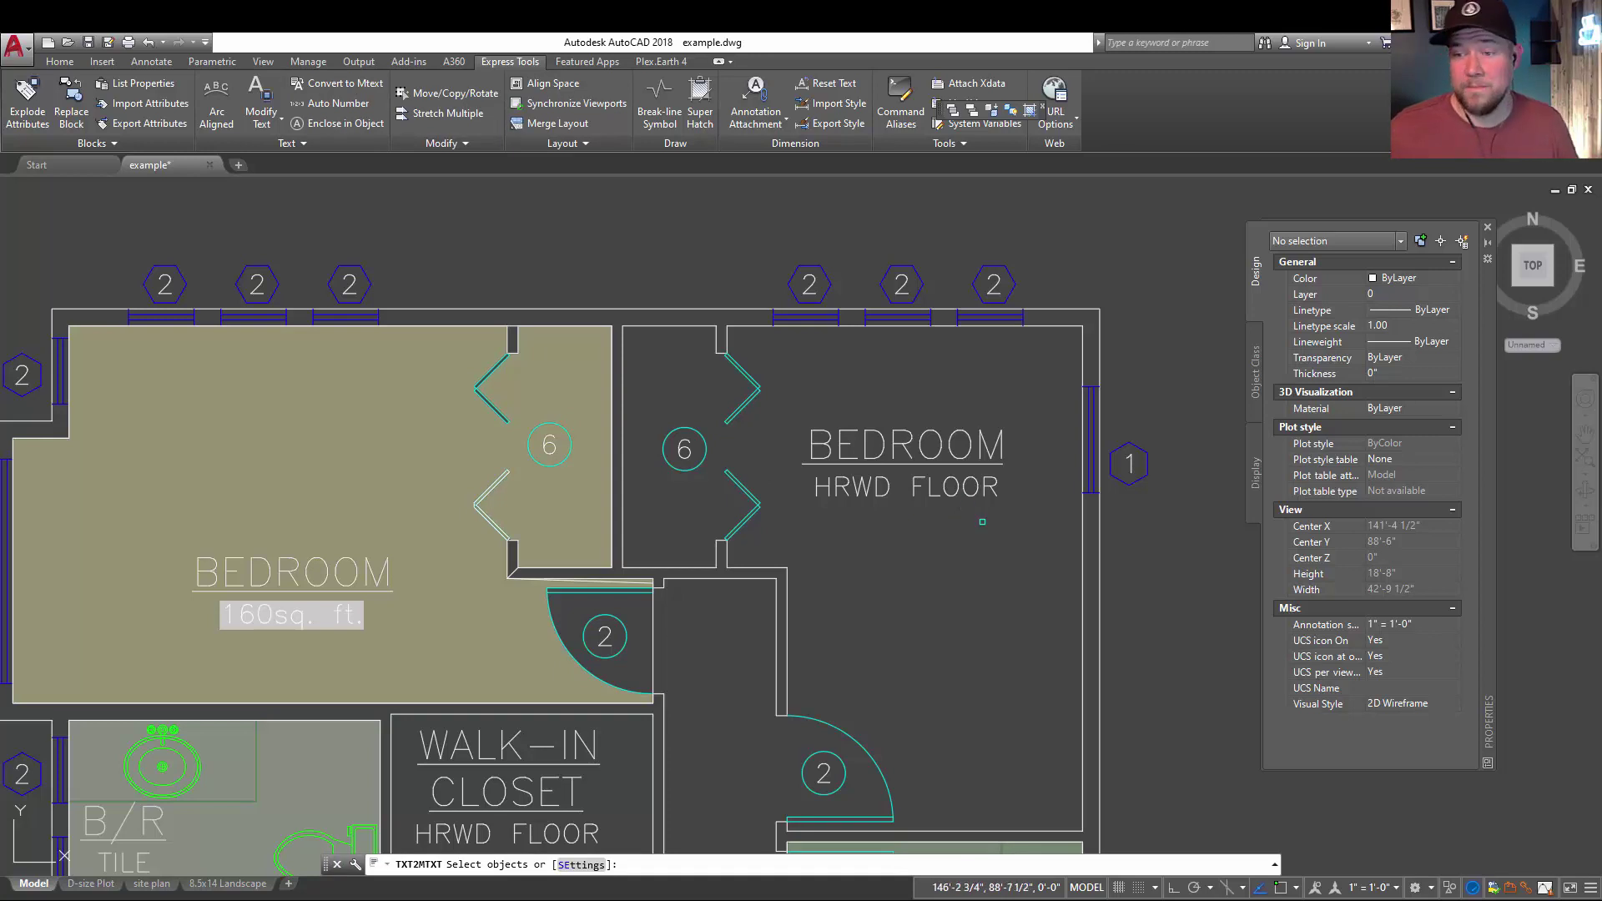
left_click(1024, 563)
left_click(845, 456)
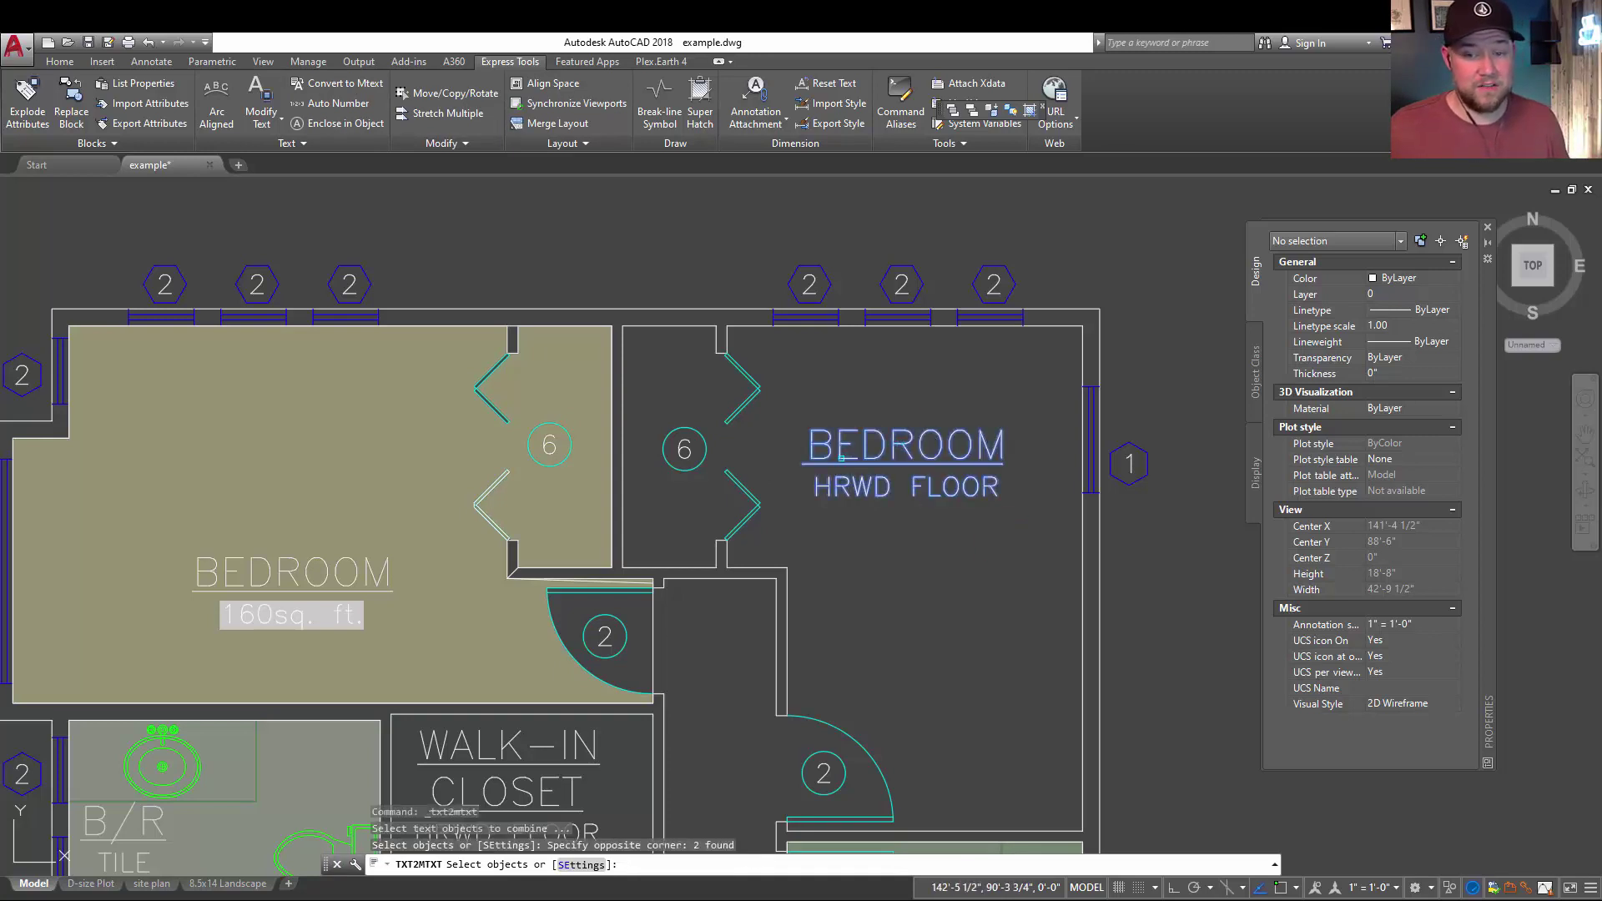
key("Return")
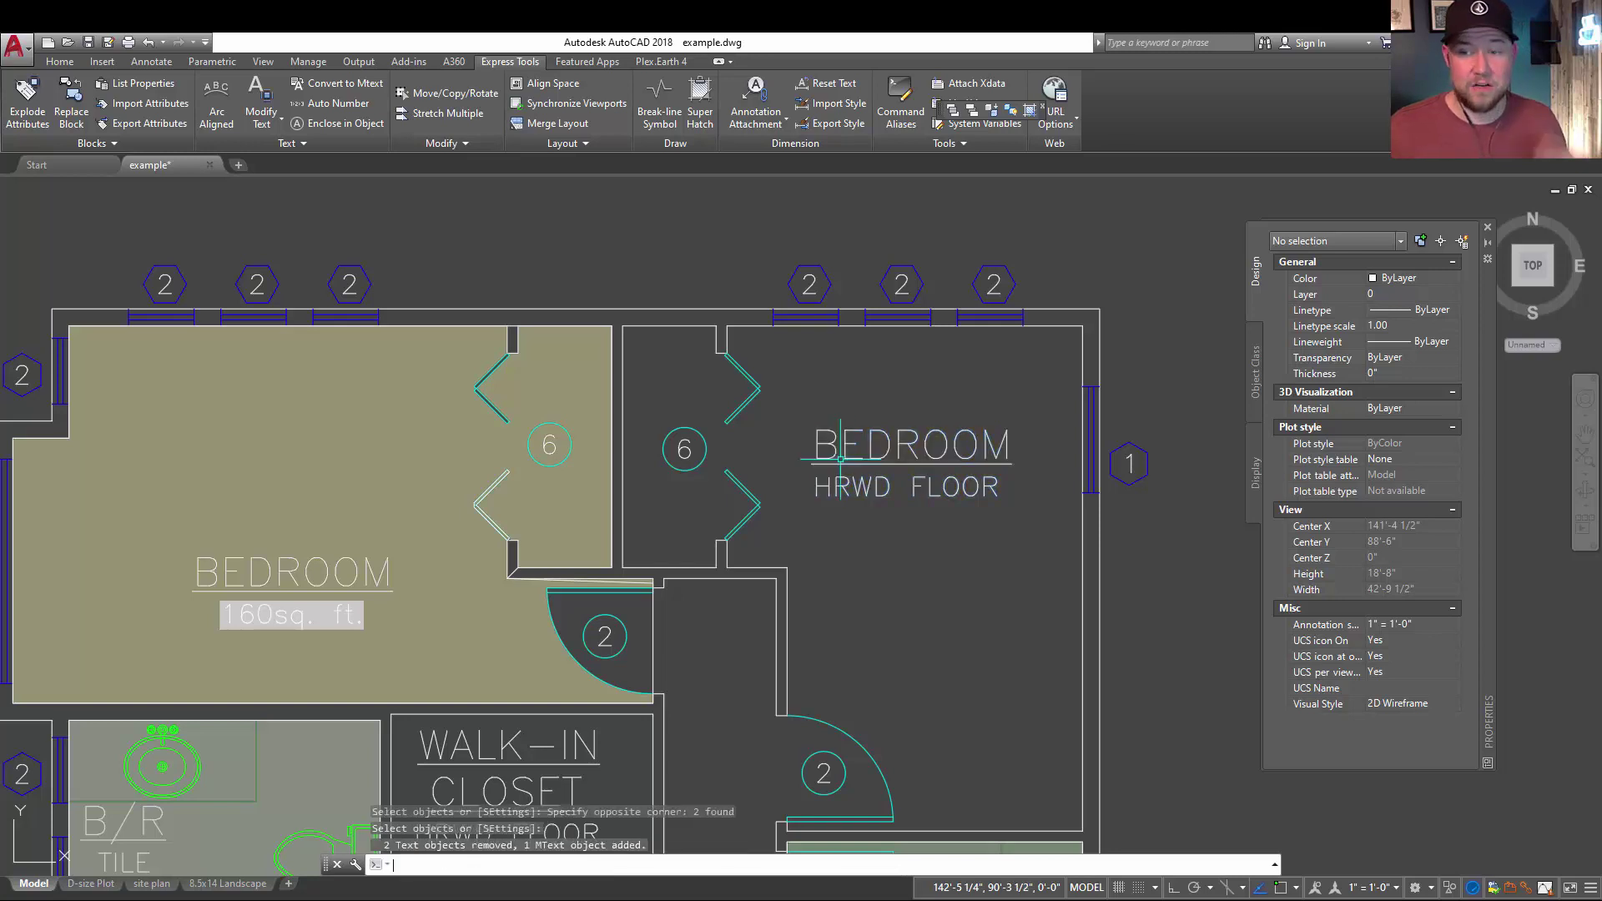
Check the properties and editor contents of the combined BEDROOM / HRWD FLOOR label, and close the editor.
left_click(1017, 436)
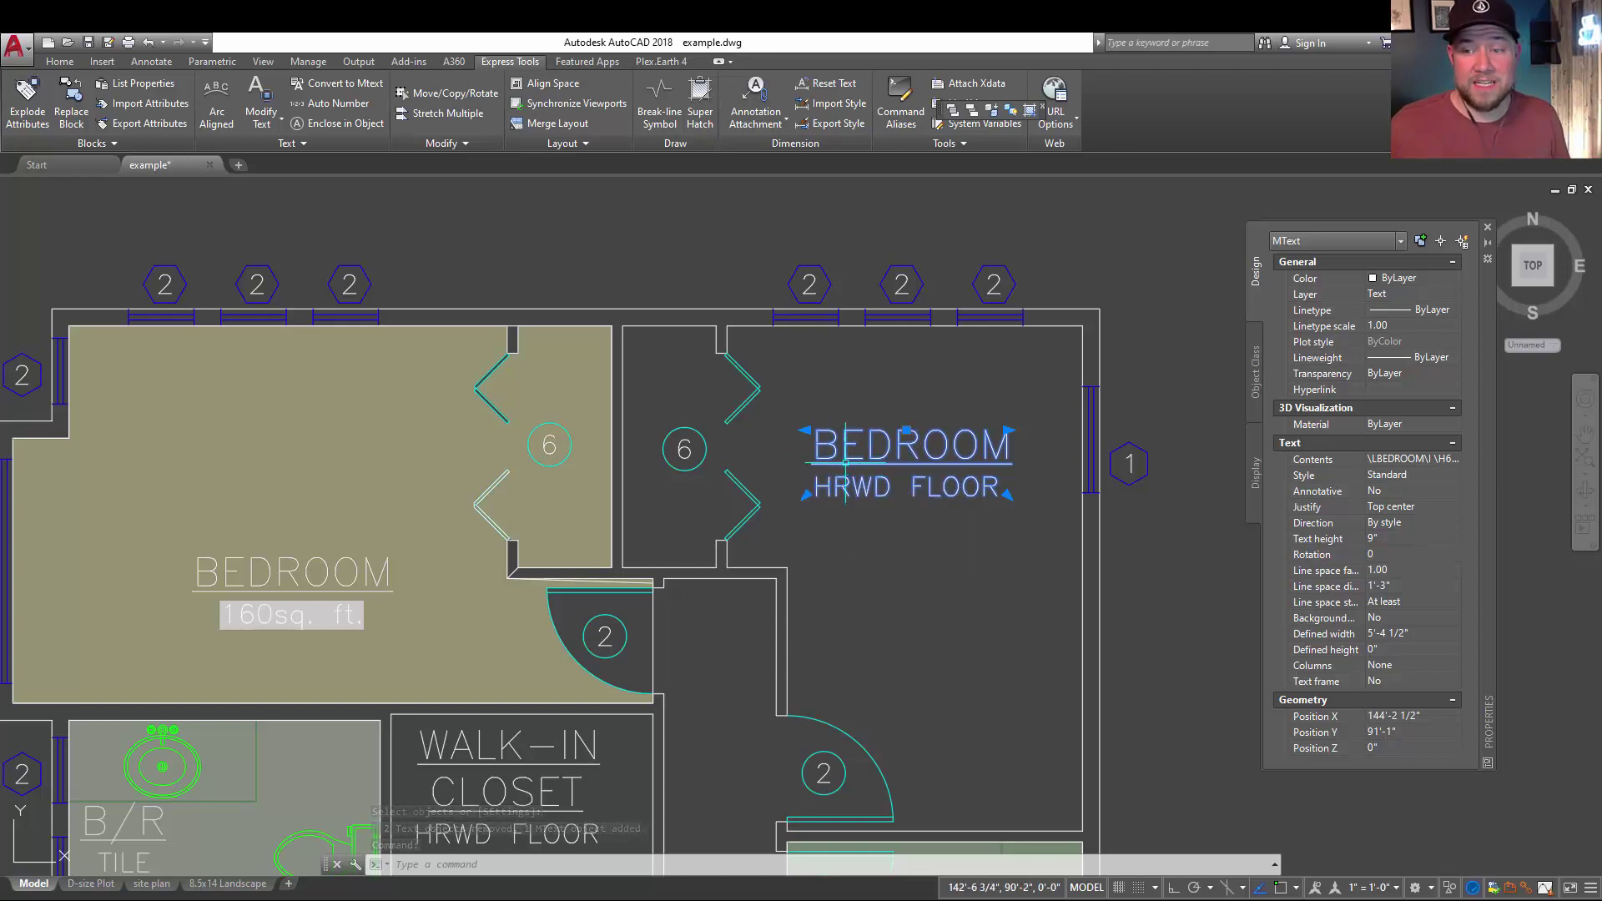
double_click(843, 468)
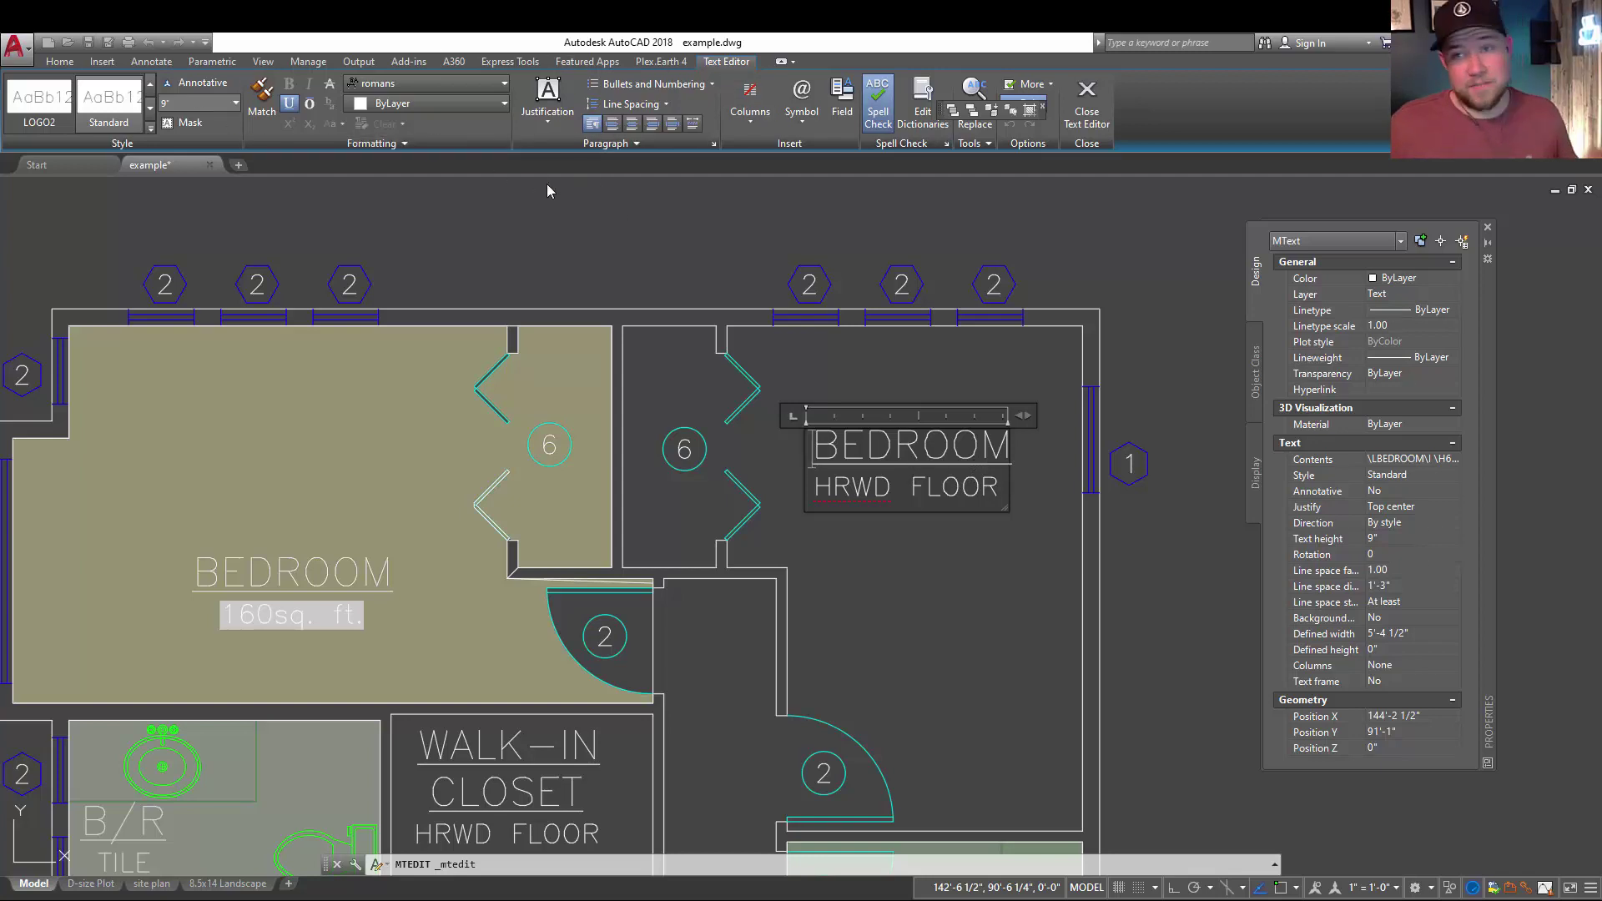
key("Escape")
key("Escape")
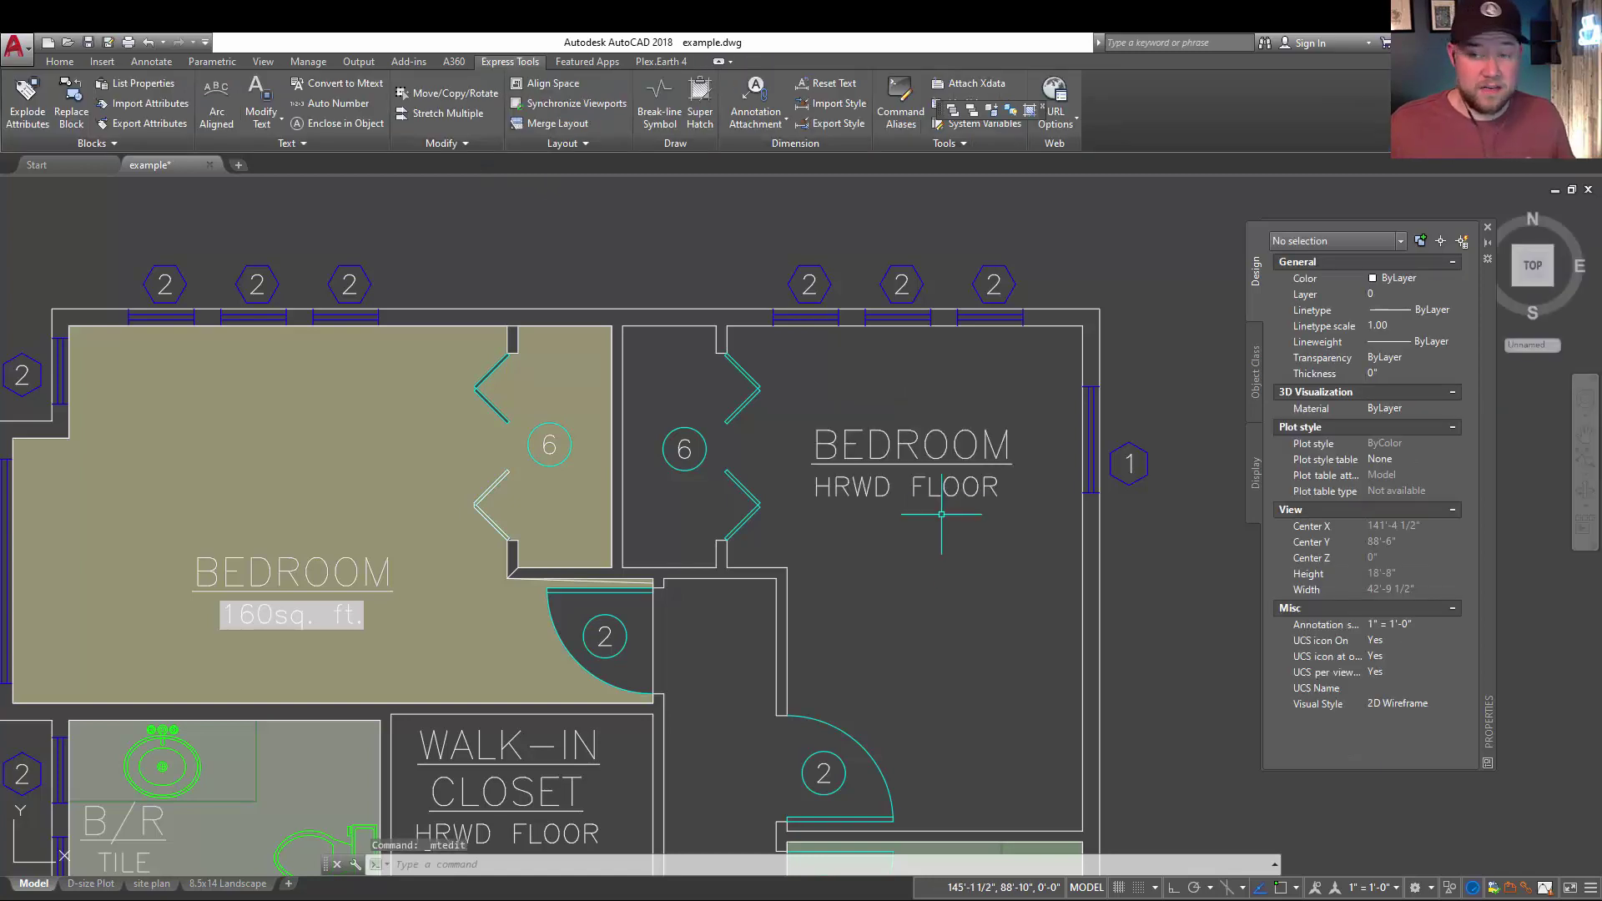
Examine the lorem ipsum paragraph above the floor plan by selecting some of its separate text lines.
scroll(651, 492, "down", 8)
scroll(634, 476, "up", 5)
scroll(801, 476, "down", 3)
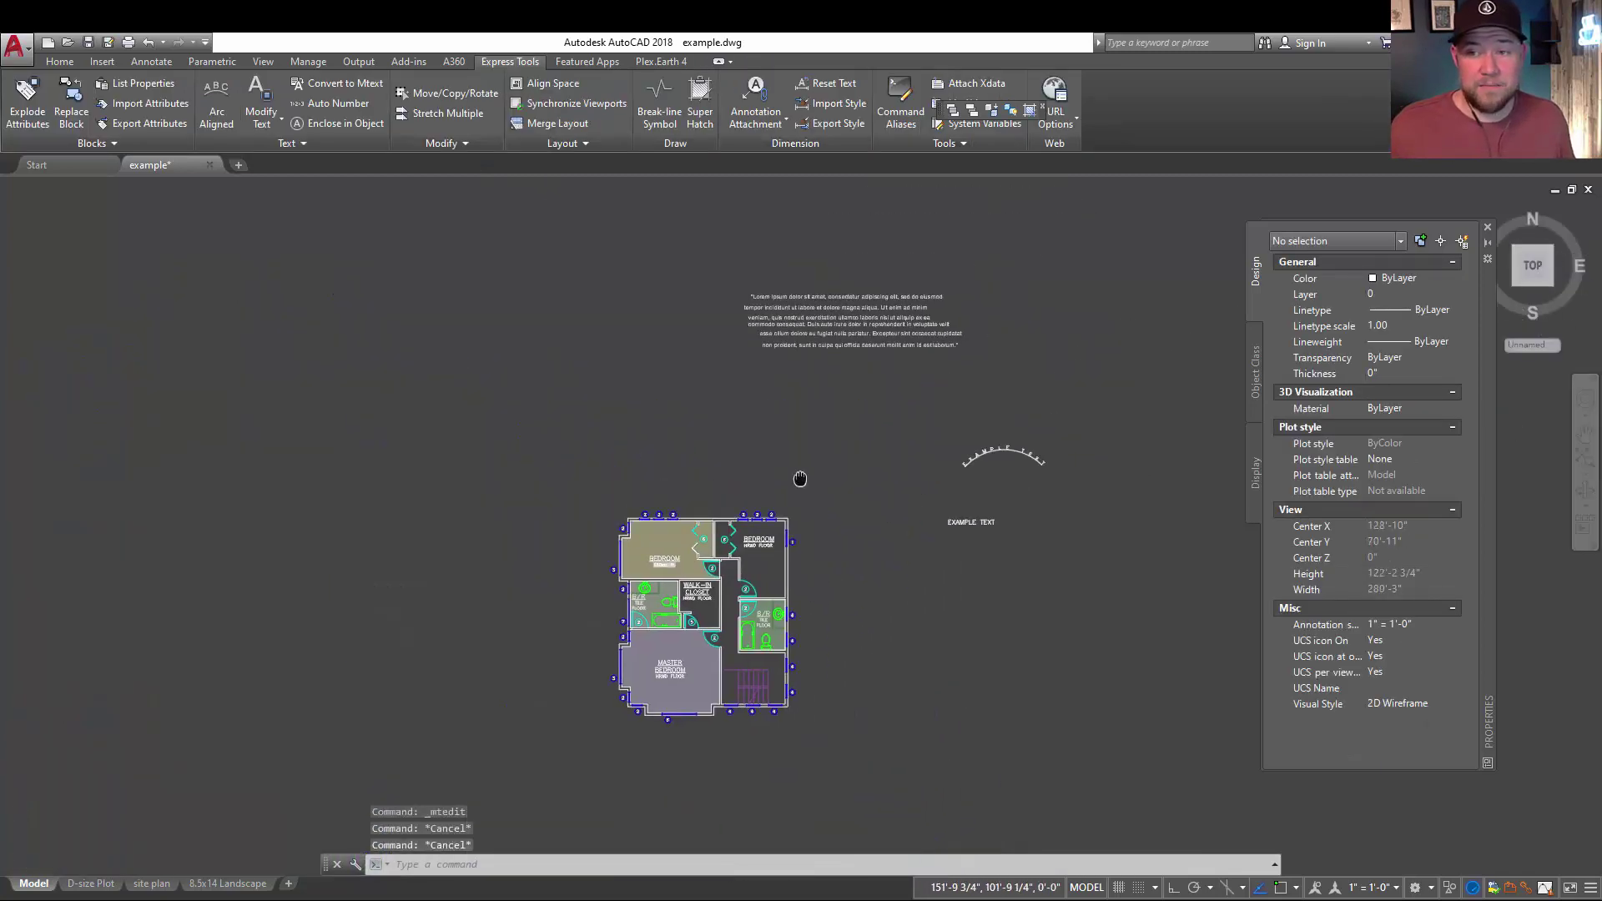
scroll(823, 268, "up", 6)
middle_click_drag(823, 268, 683, 322)
scroll(869, 300, "down", 1)
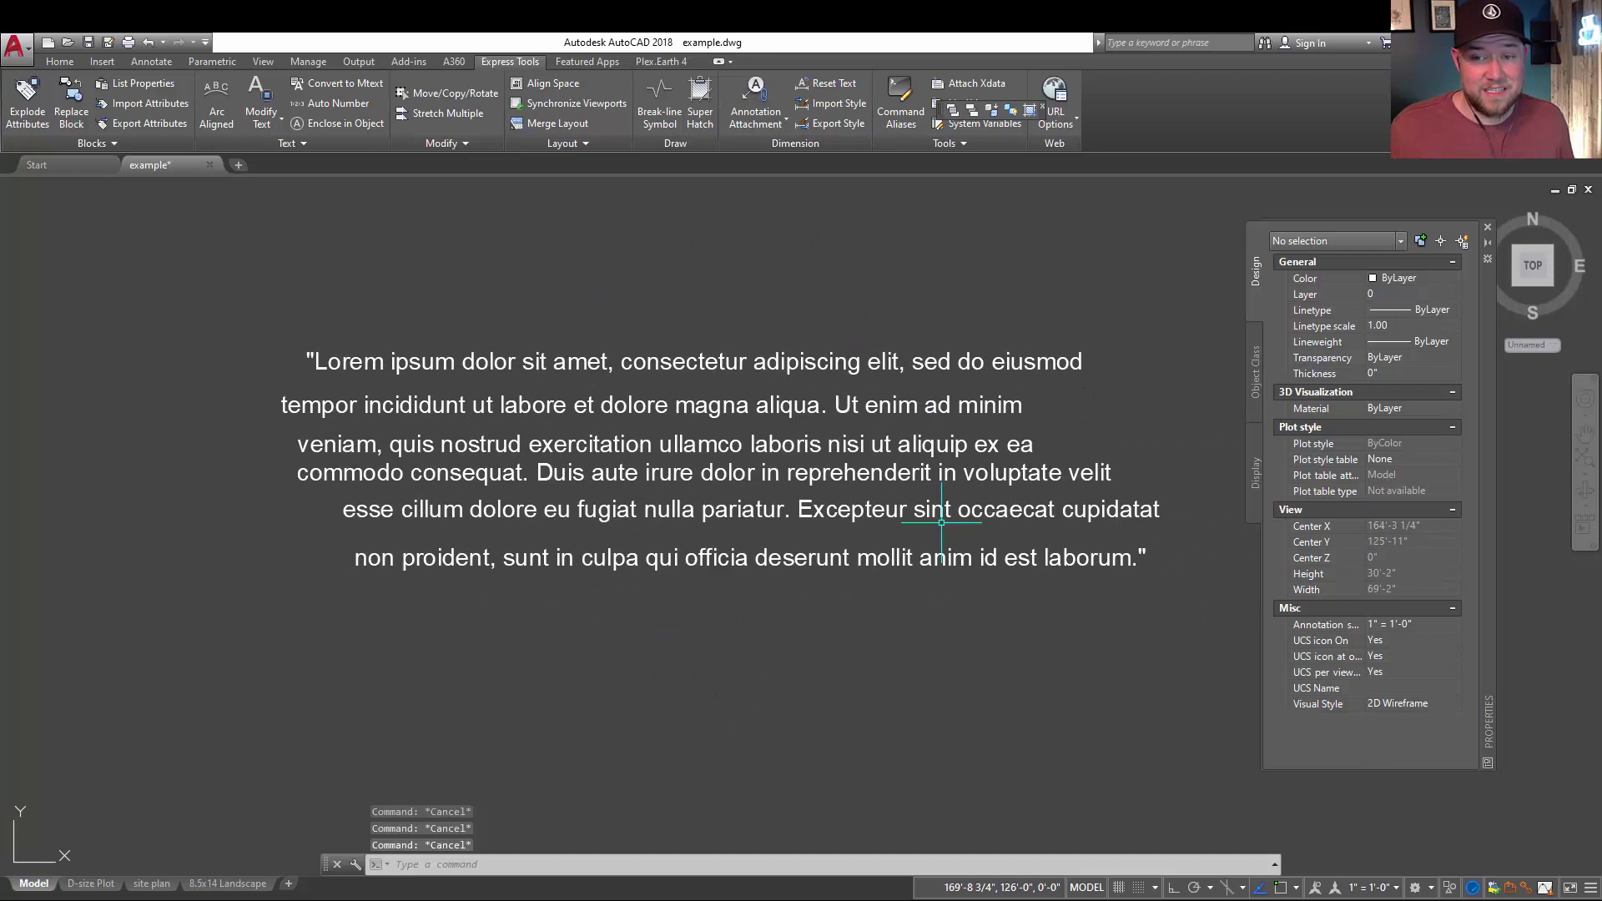
left_click(728, 366)
left_click(672, 385)
key("Escape")
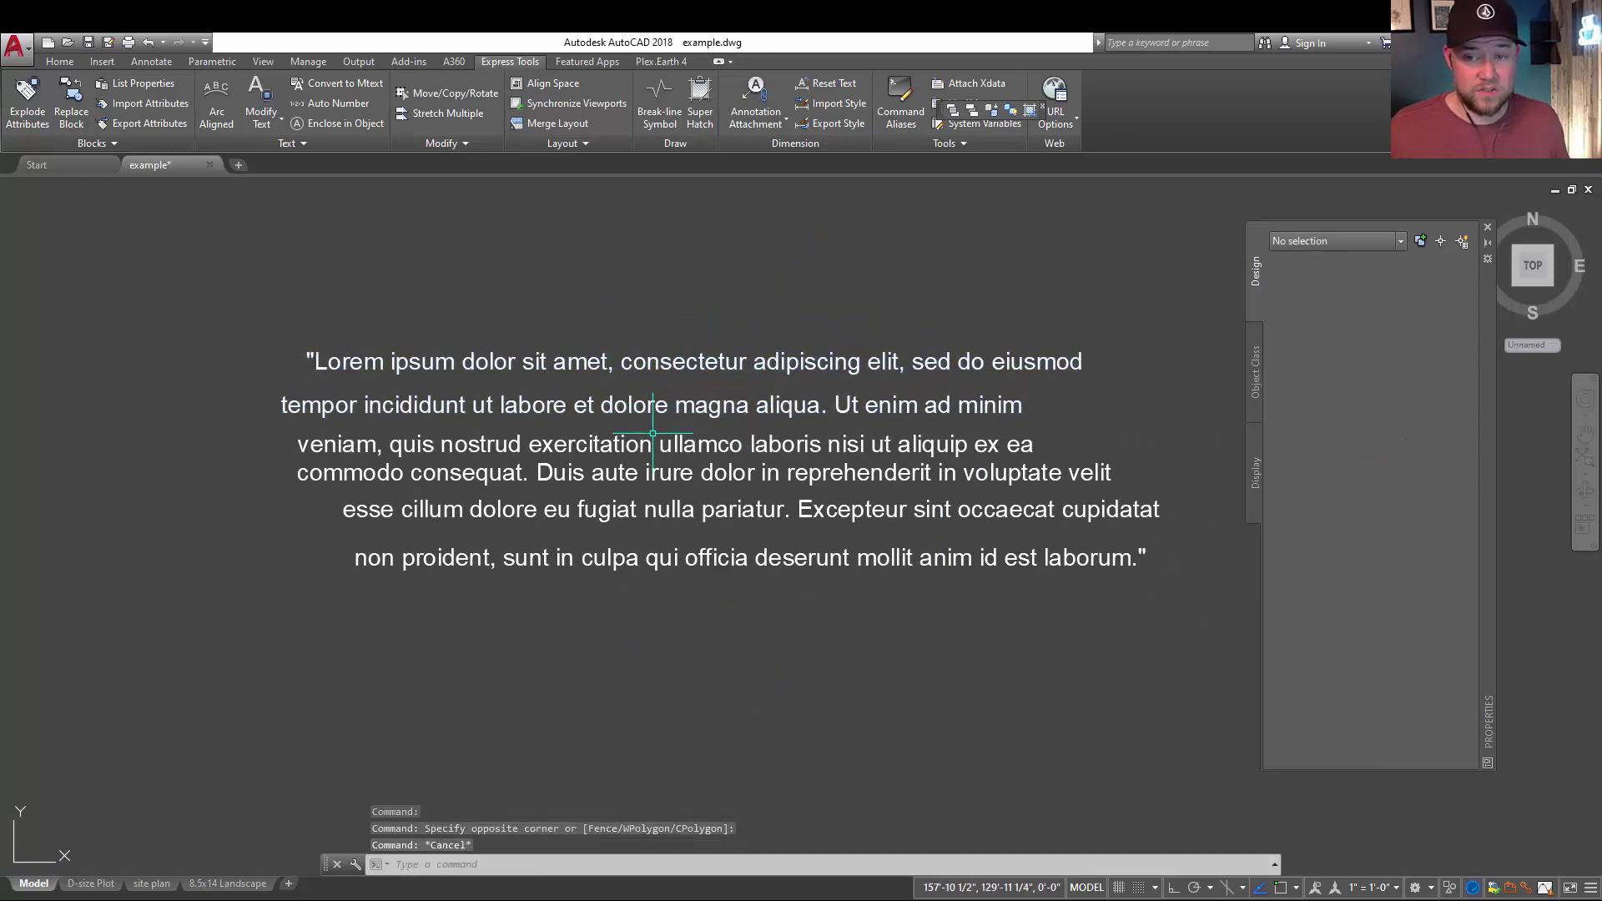
left_click(644, 445)
key("Escape")
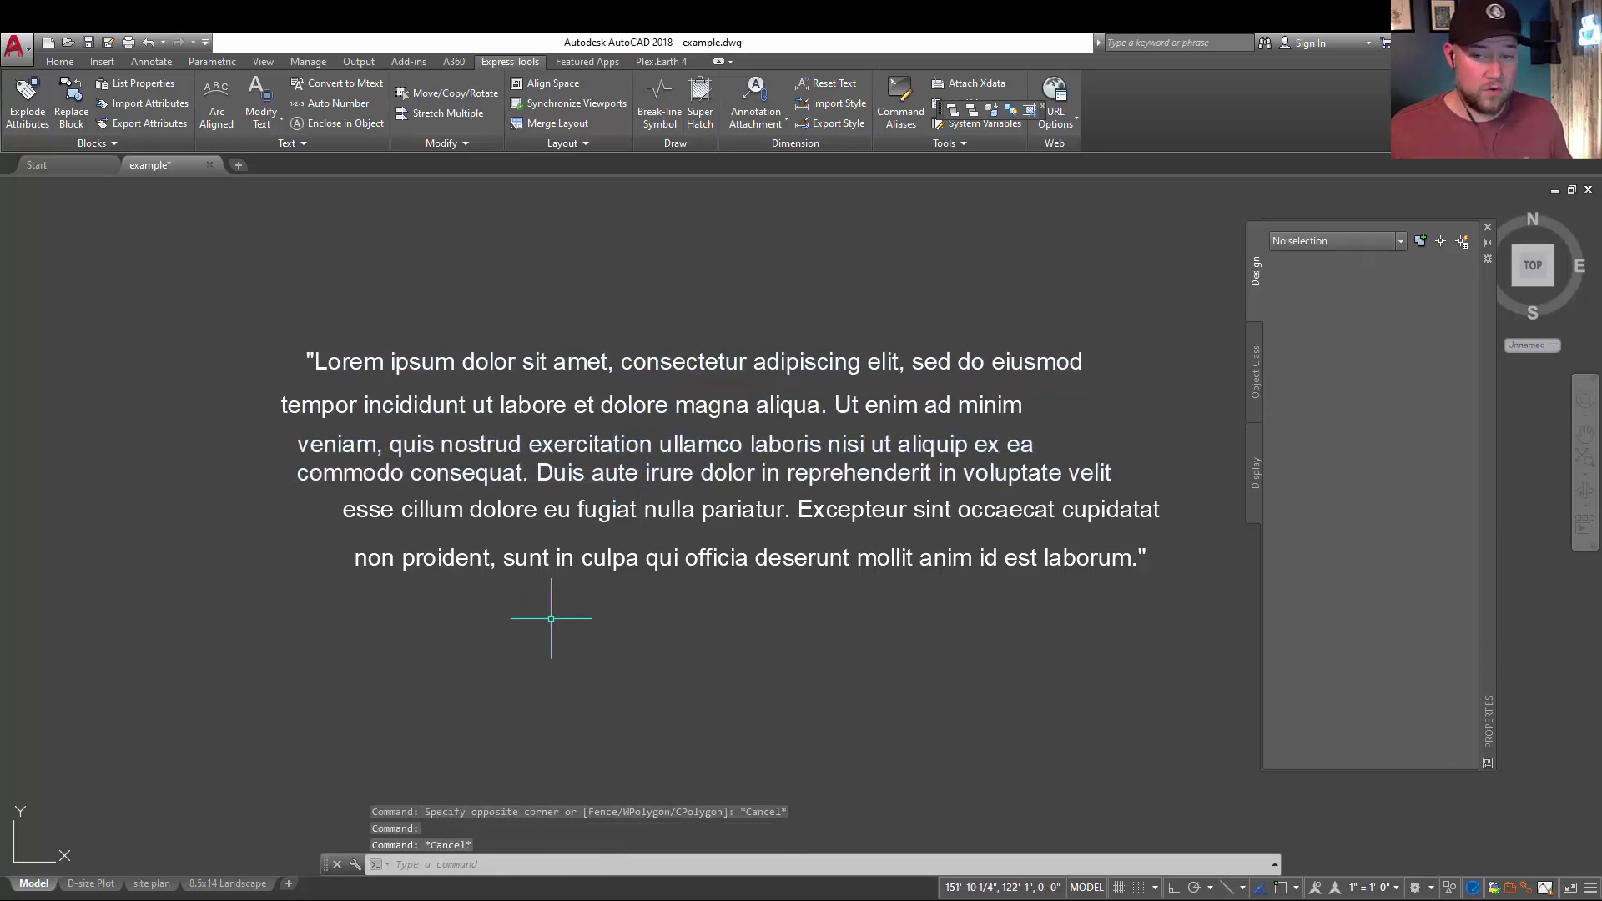
Move the last lorem ipsum line, starting "non proident", down and to the right, away from the other lines.
left_click(613, 555)
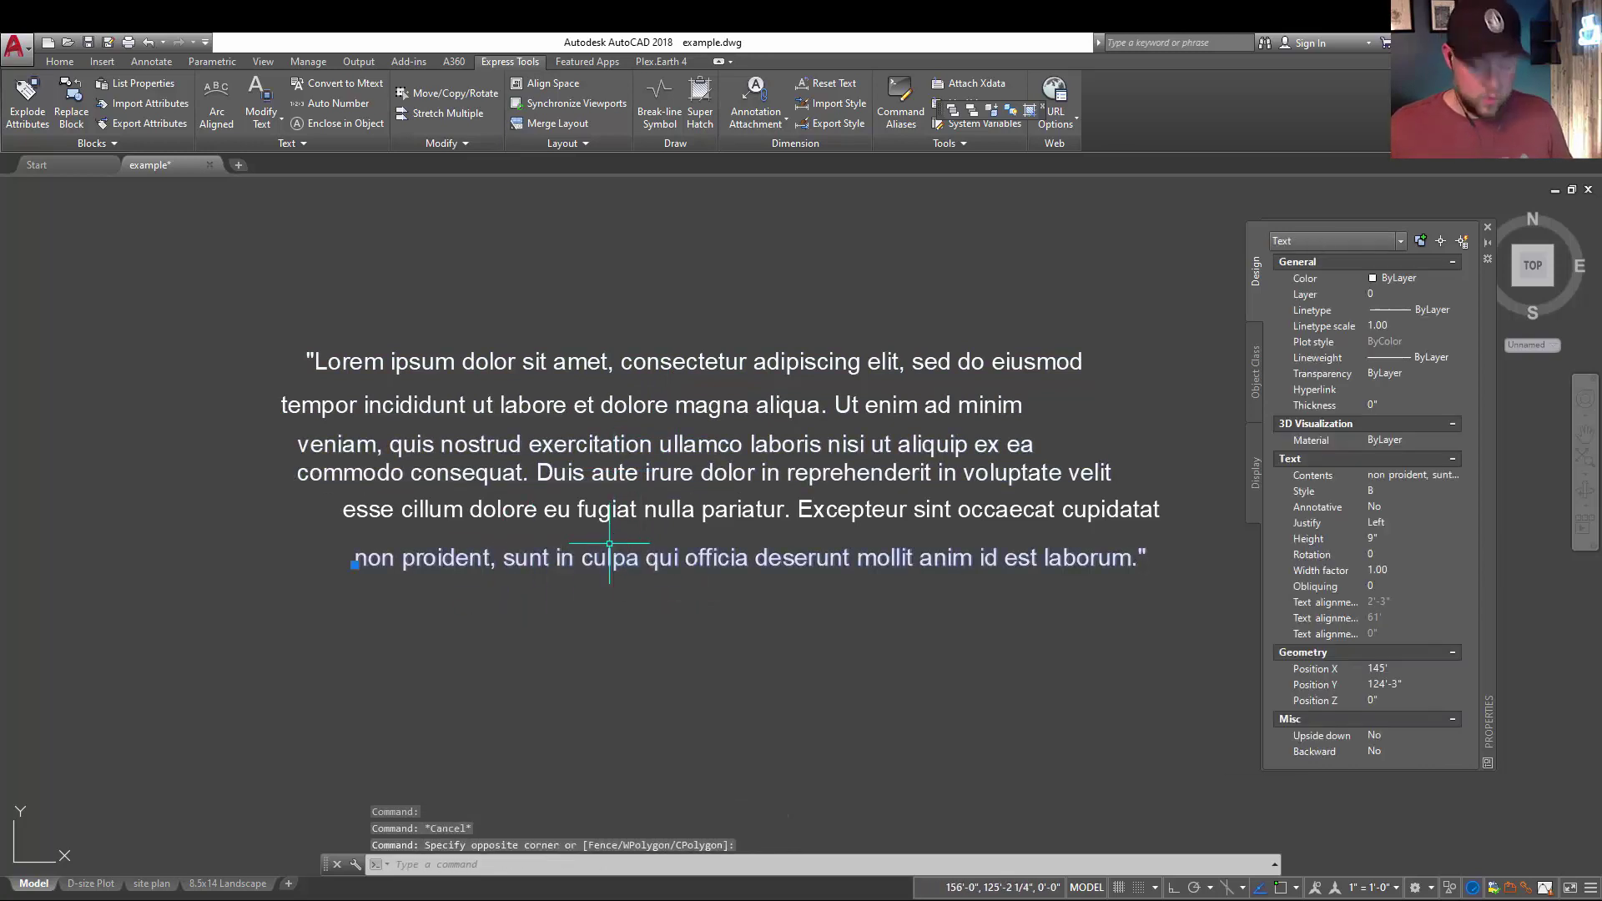
type("m")
key("Return")
left_click(527, 569)
key("Escape")
key("Escape")
key("Escape")
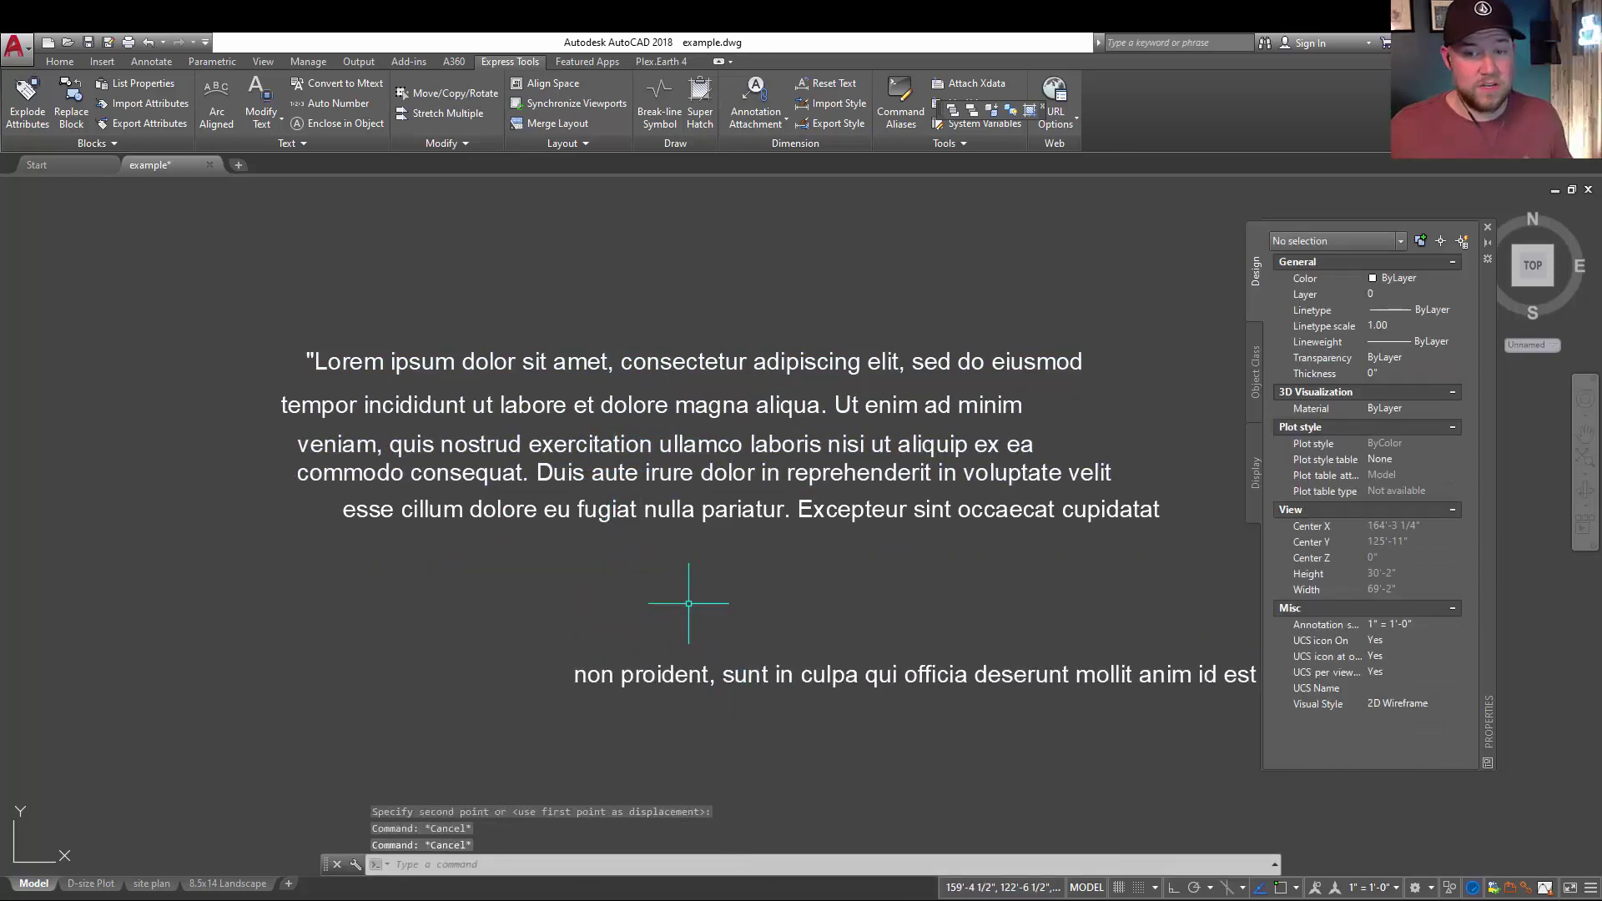
Combine all six lorem ipsum text lines, including the displaced last one, into one multiline text with Convert to Mtext.
middle_click_drag(622, 547, 583, 485)
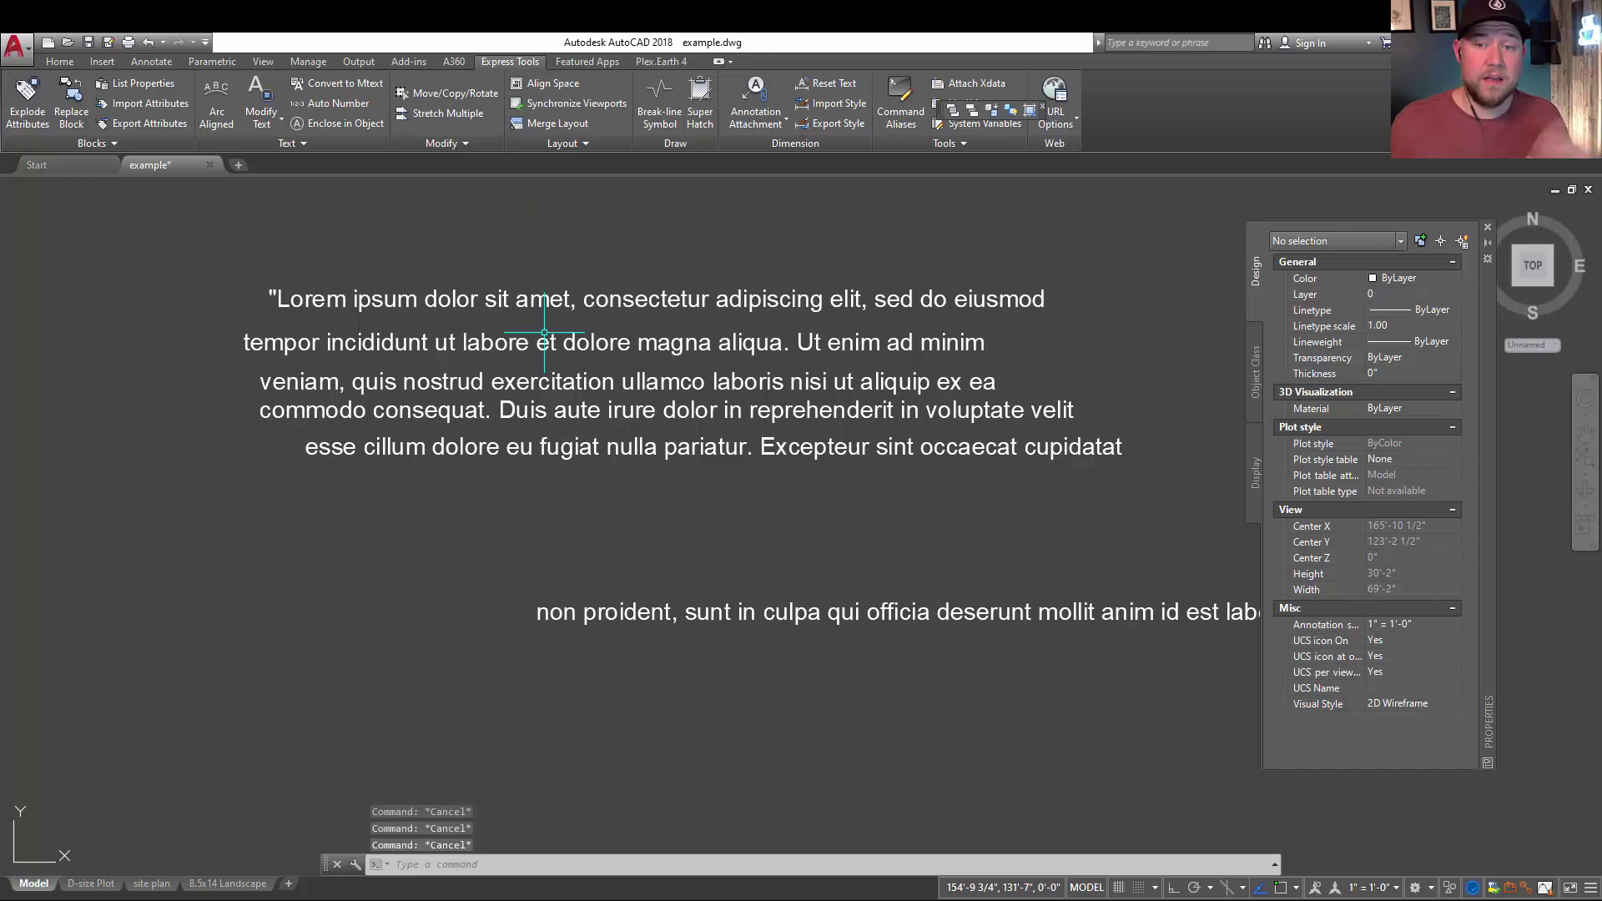
scroll(540, 331, "down", 2)
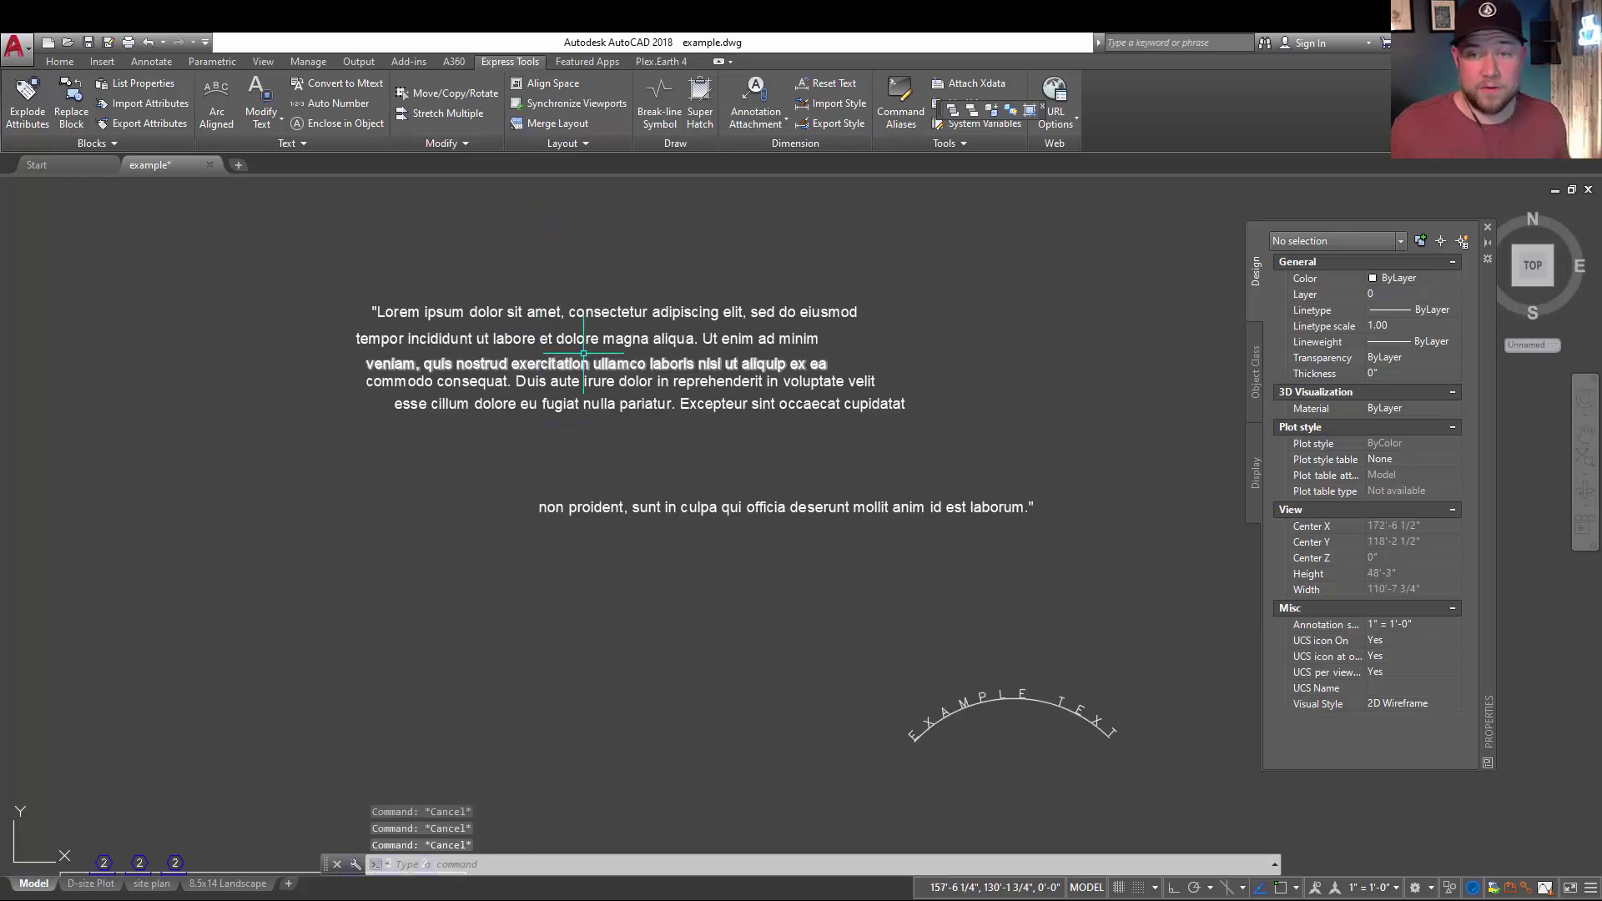
left_click(342, 85)
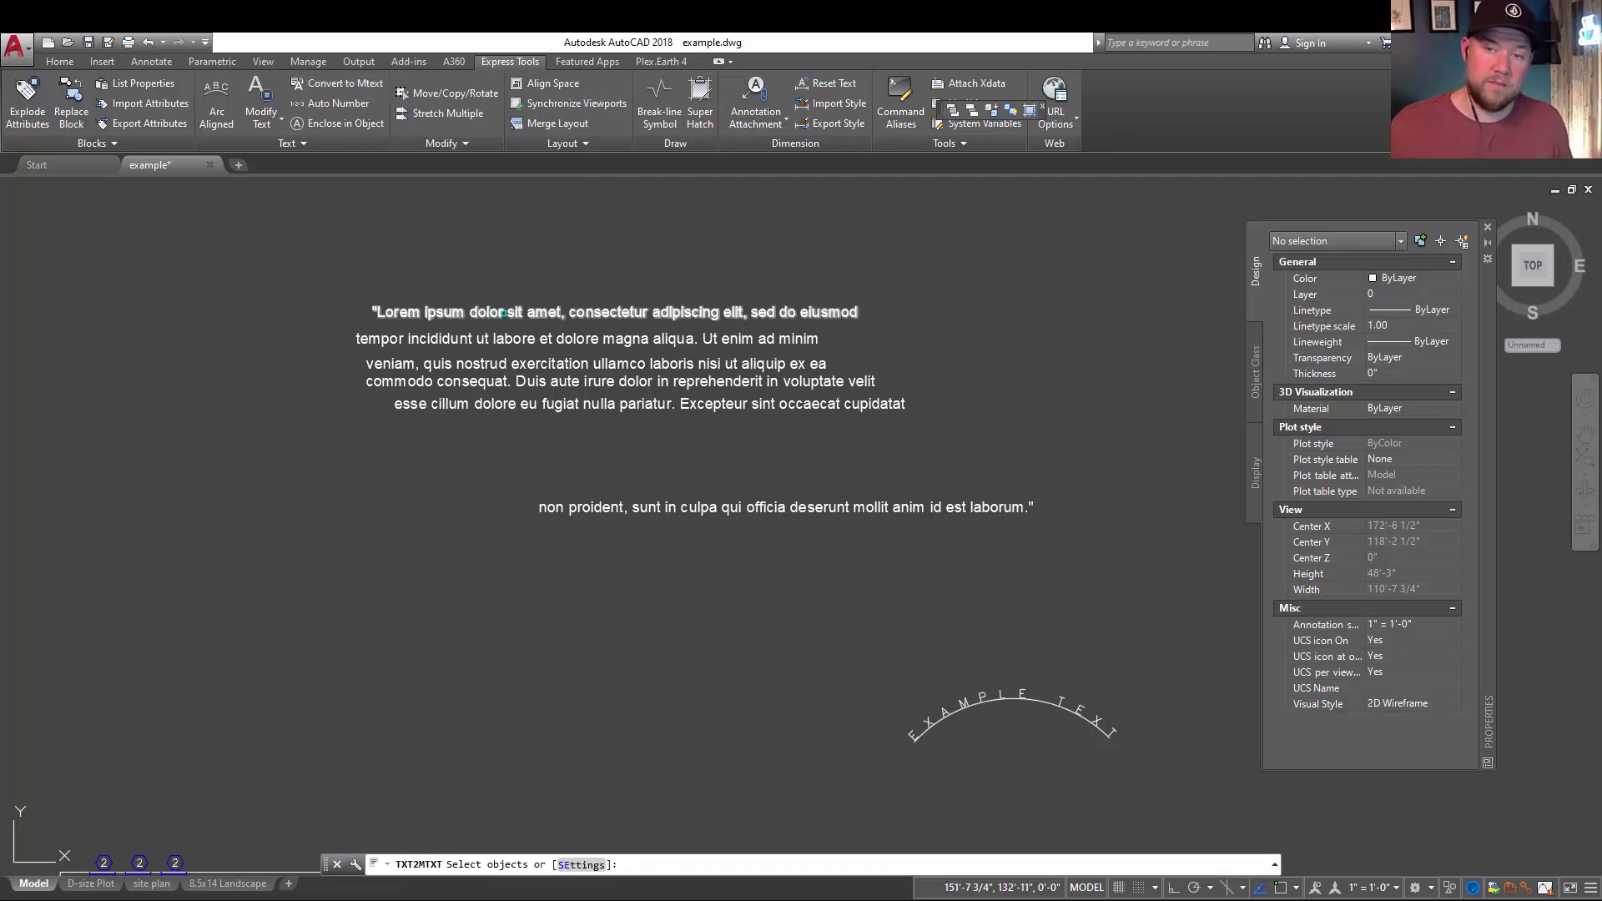
left_click(1111, 582)
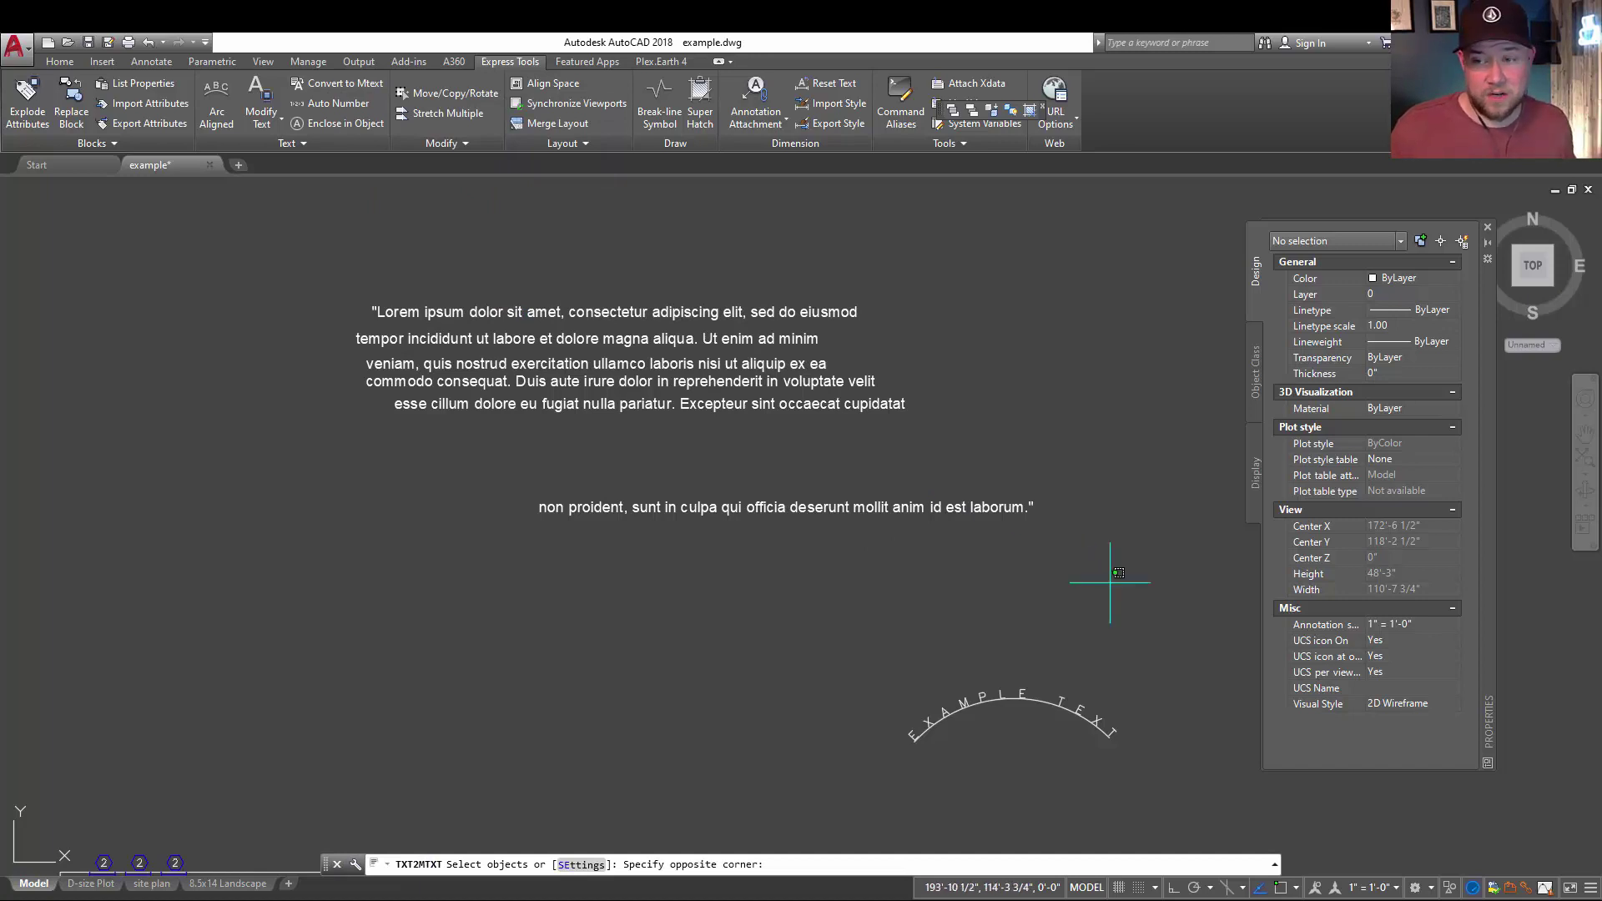
left_click(569, 298)
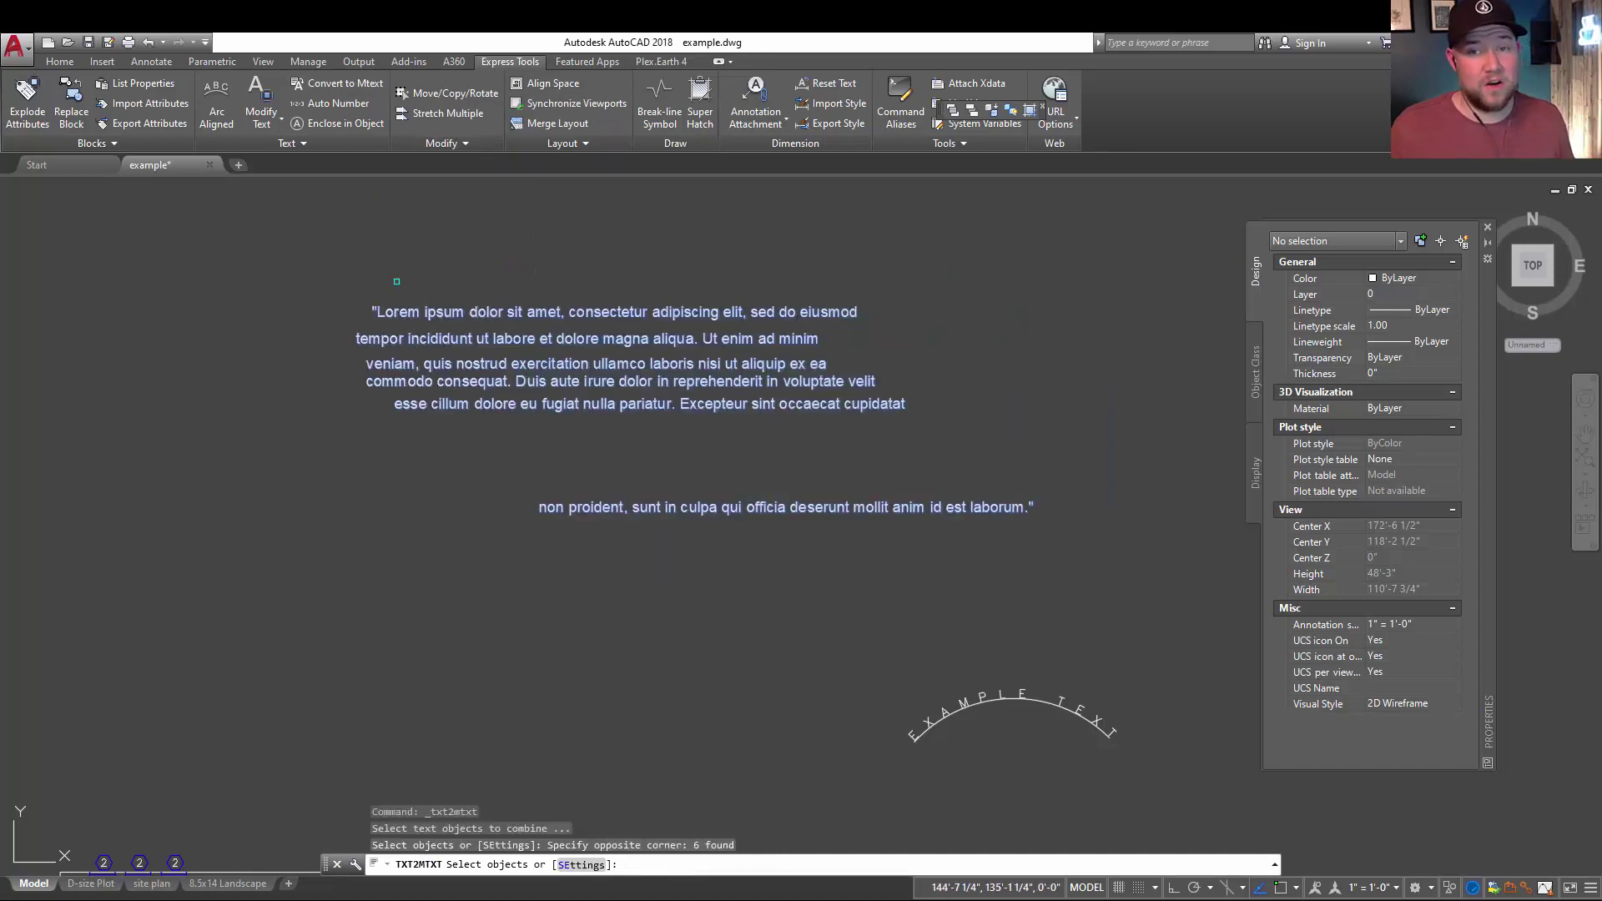
key("Return")
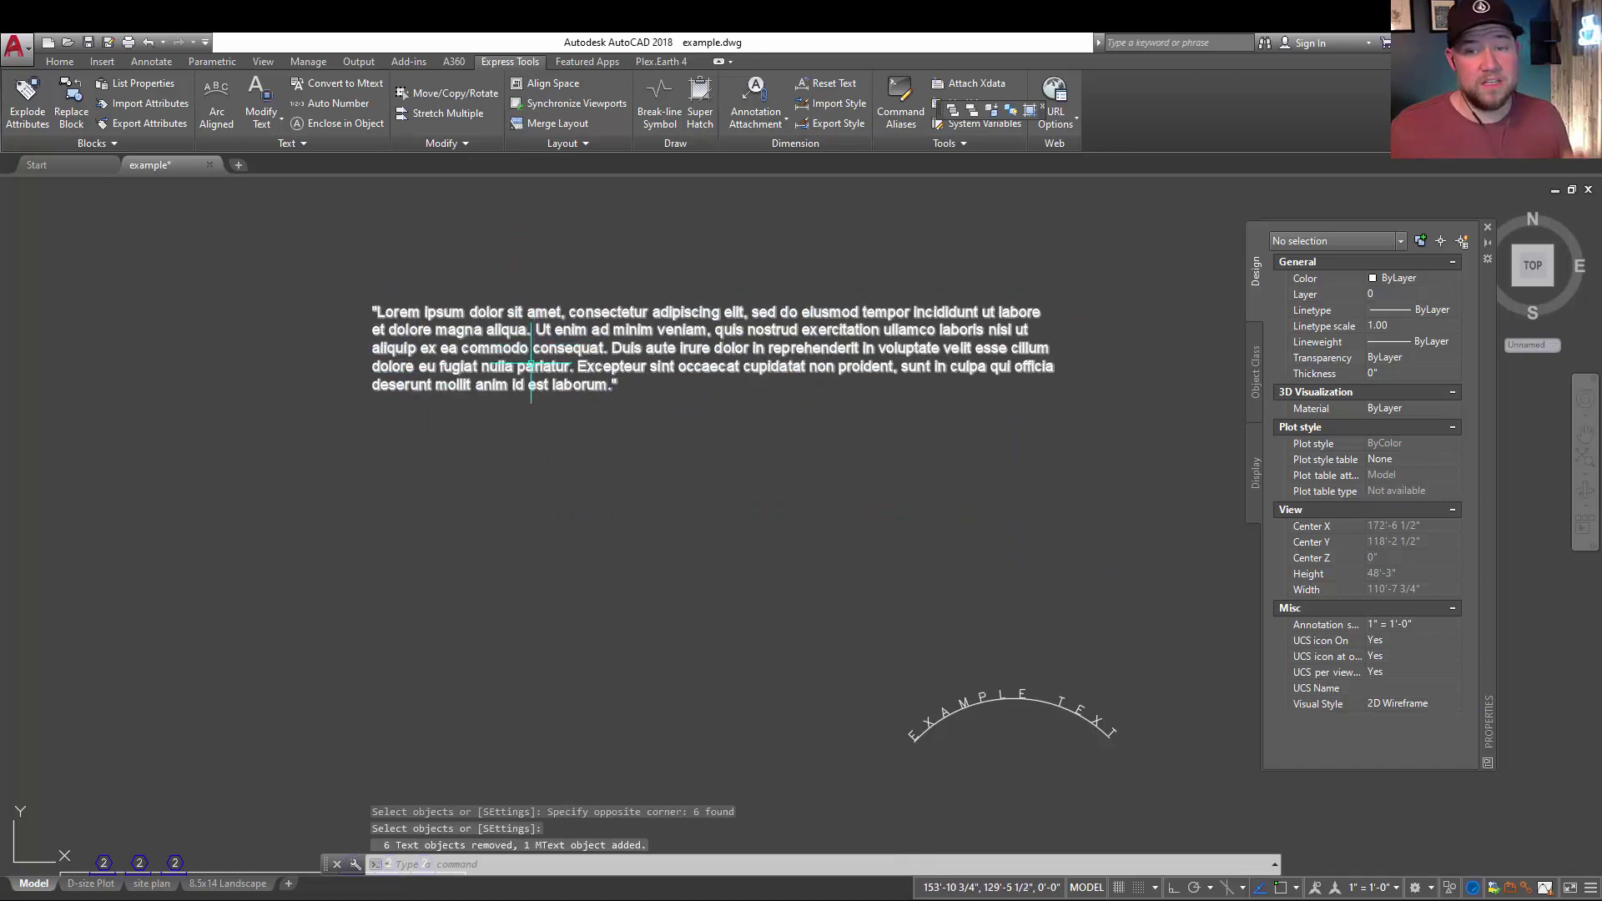
Open the combined lorem ipsum paragraph in the text editor to check it, and close the editor.
left_click(533, 364)
double_click(558, 304)
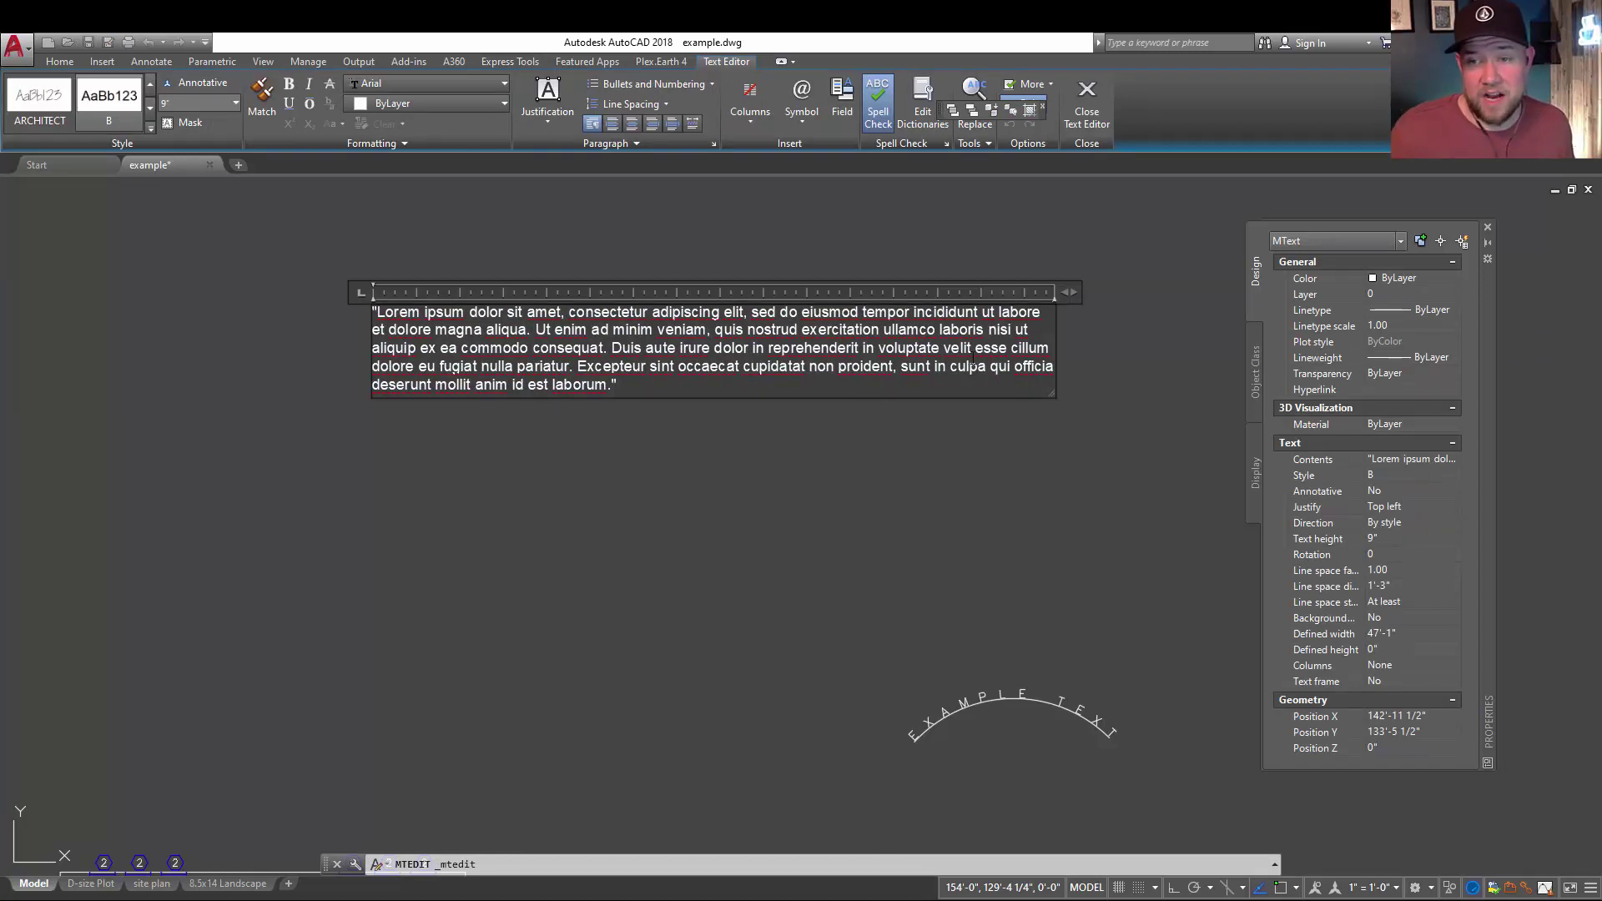
key("Escape")
key("Escape")
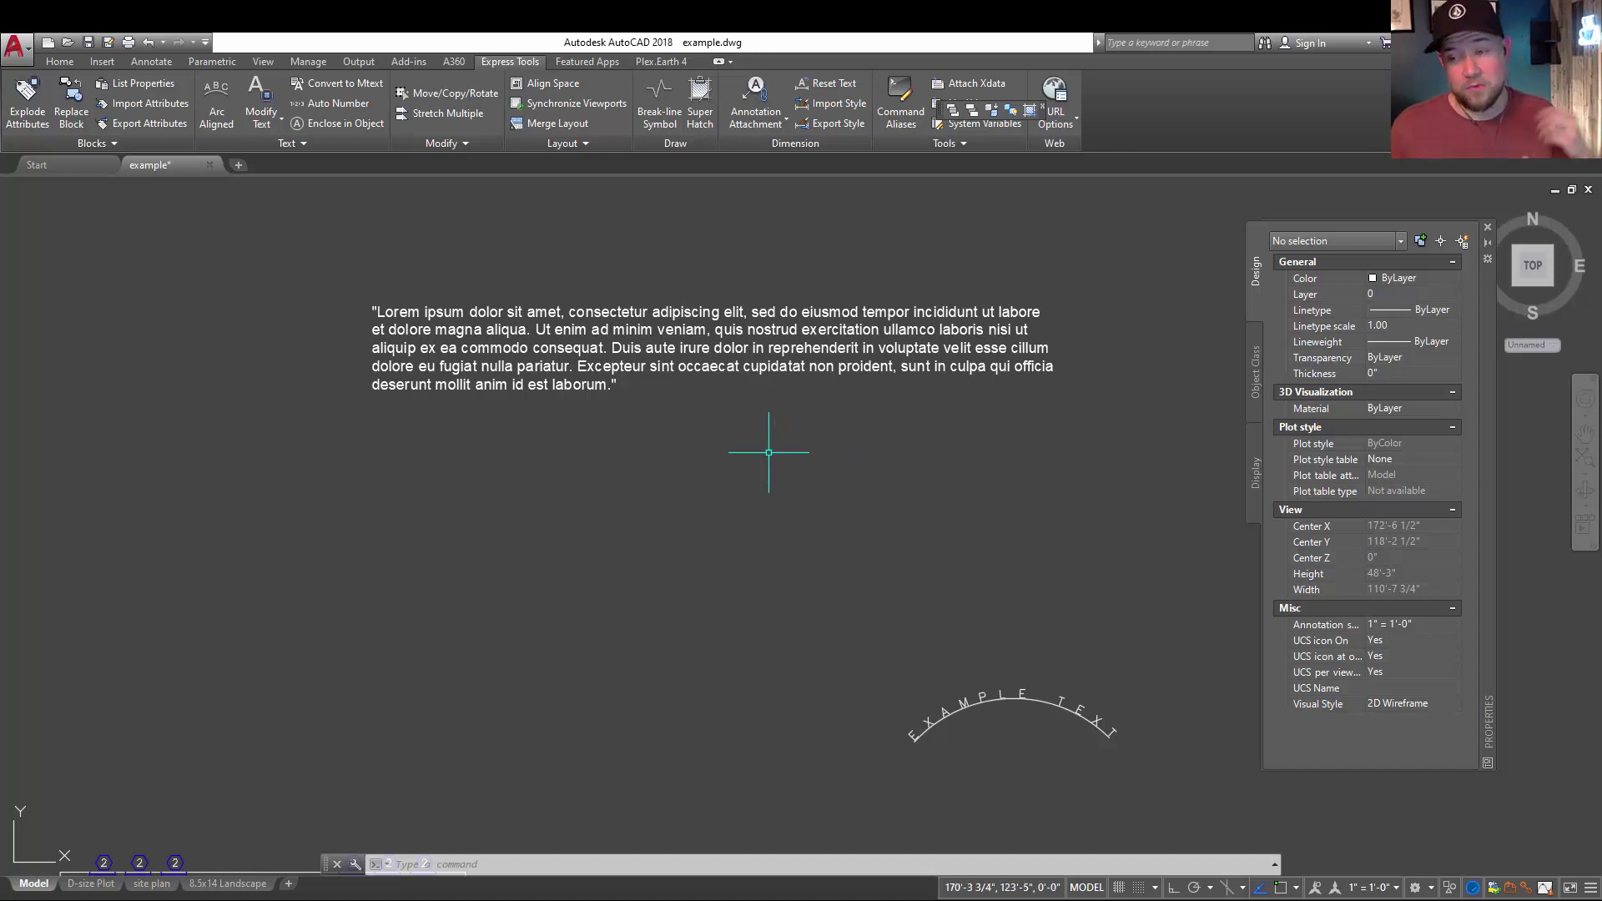
key("Escape")
key("Escape")
Draw a three-point arc with a radius of about 17'-6" in the empty space to the right of the existing arc-aligned text.
middle_click_drag(916, 518, 757, 397)
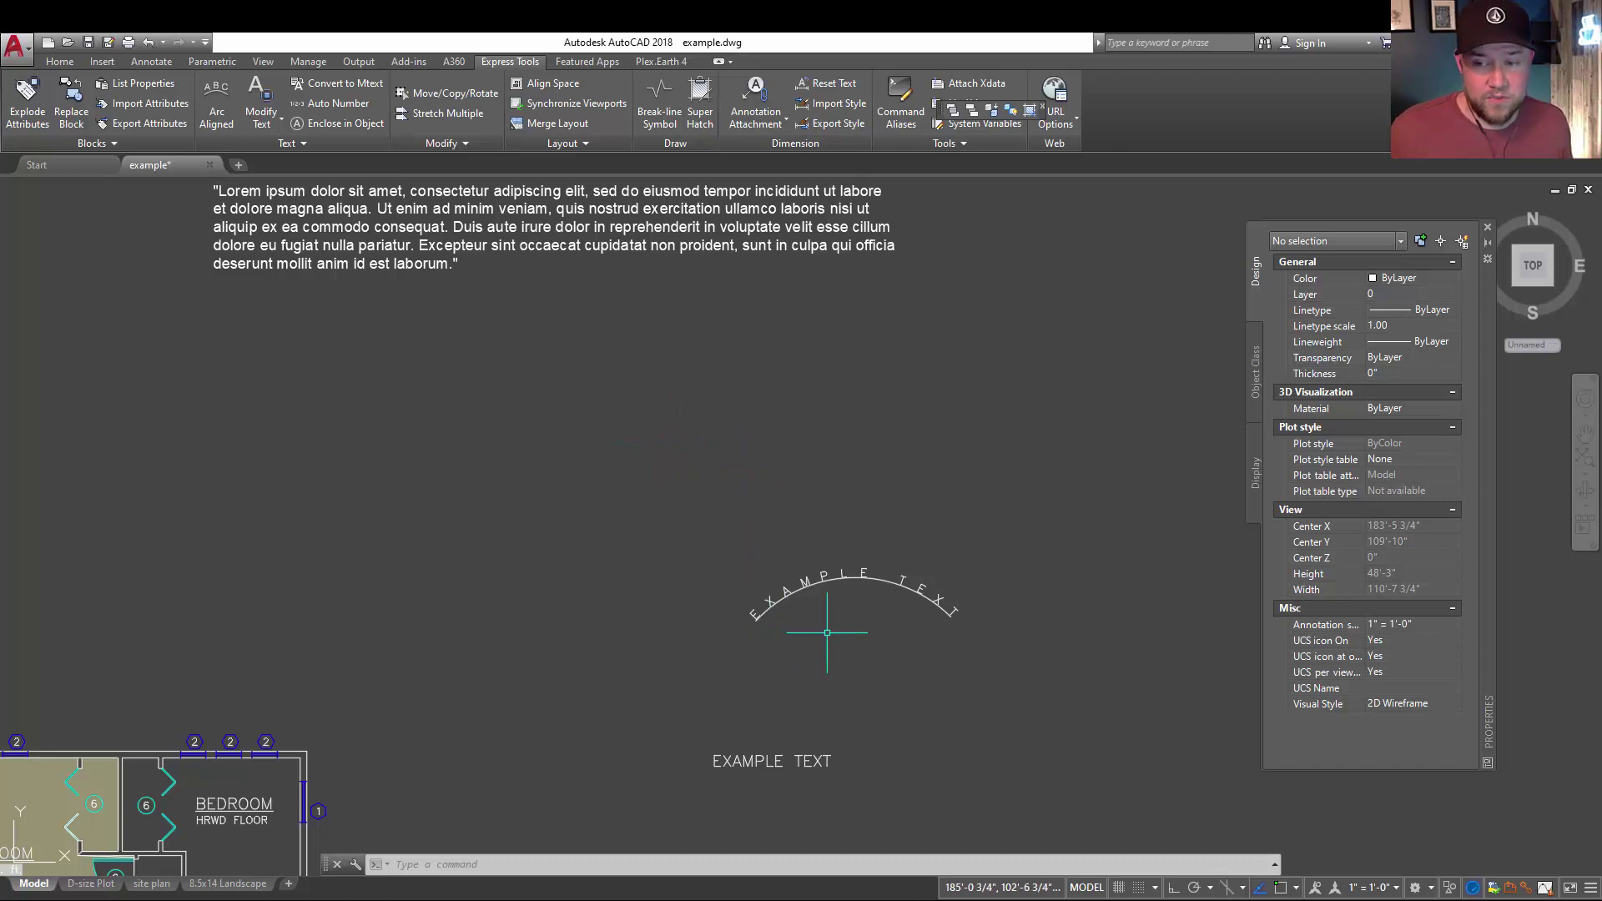
middle_click_drag(830, 629, 740, 504)
scroll(747, 513, "up", 2)
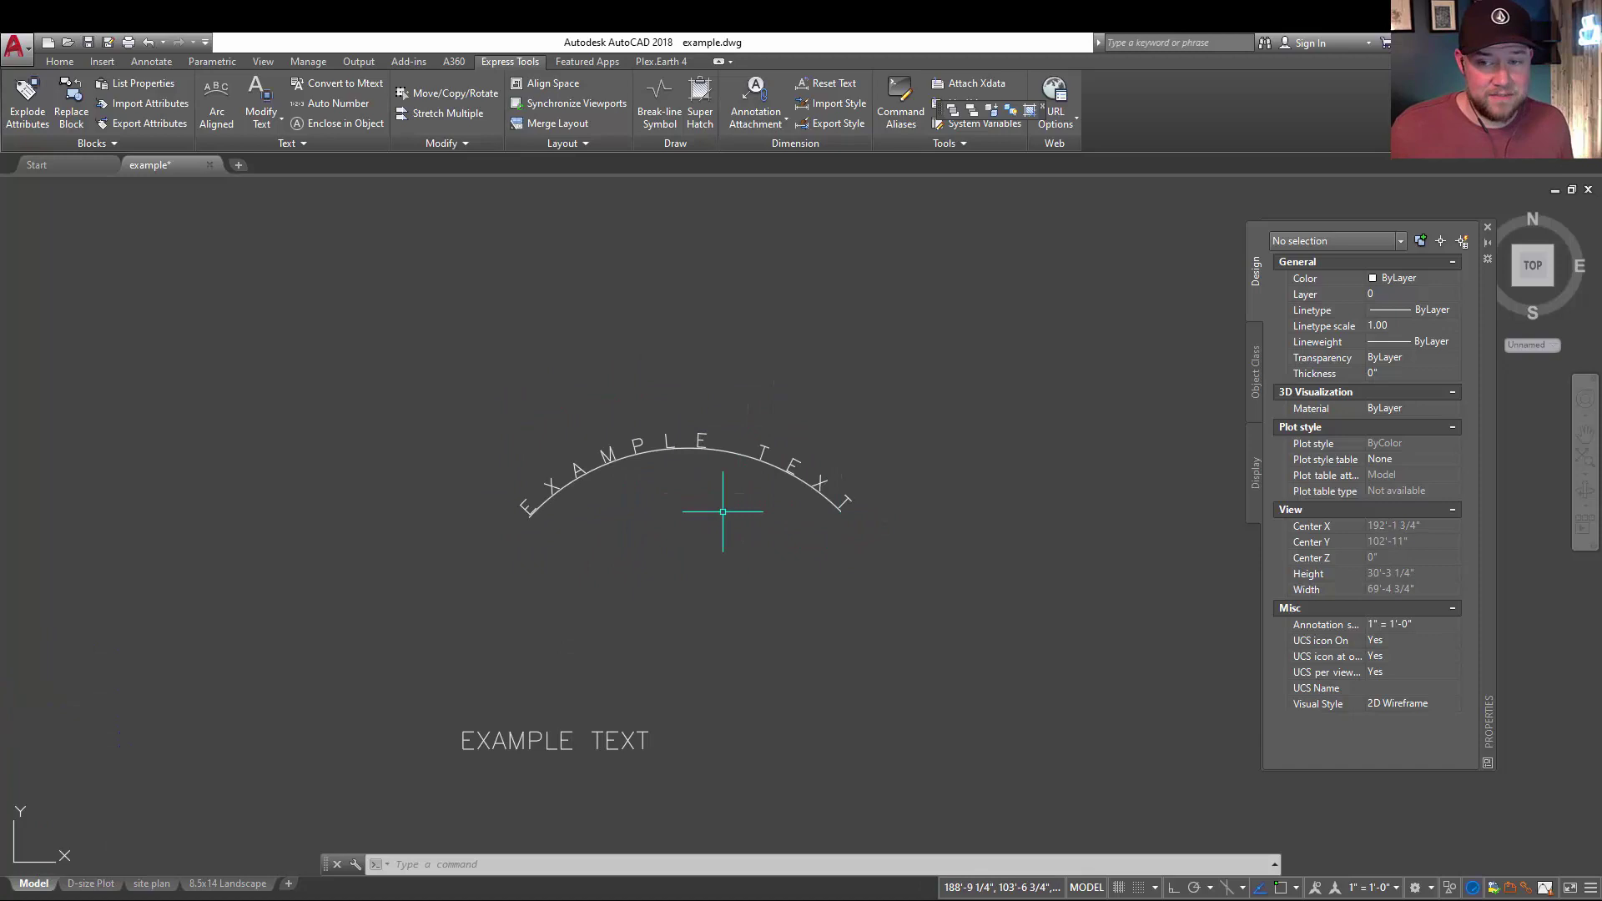
middle_click_drag(776, 496, 658, 458)
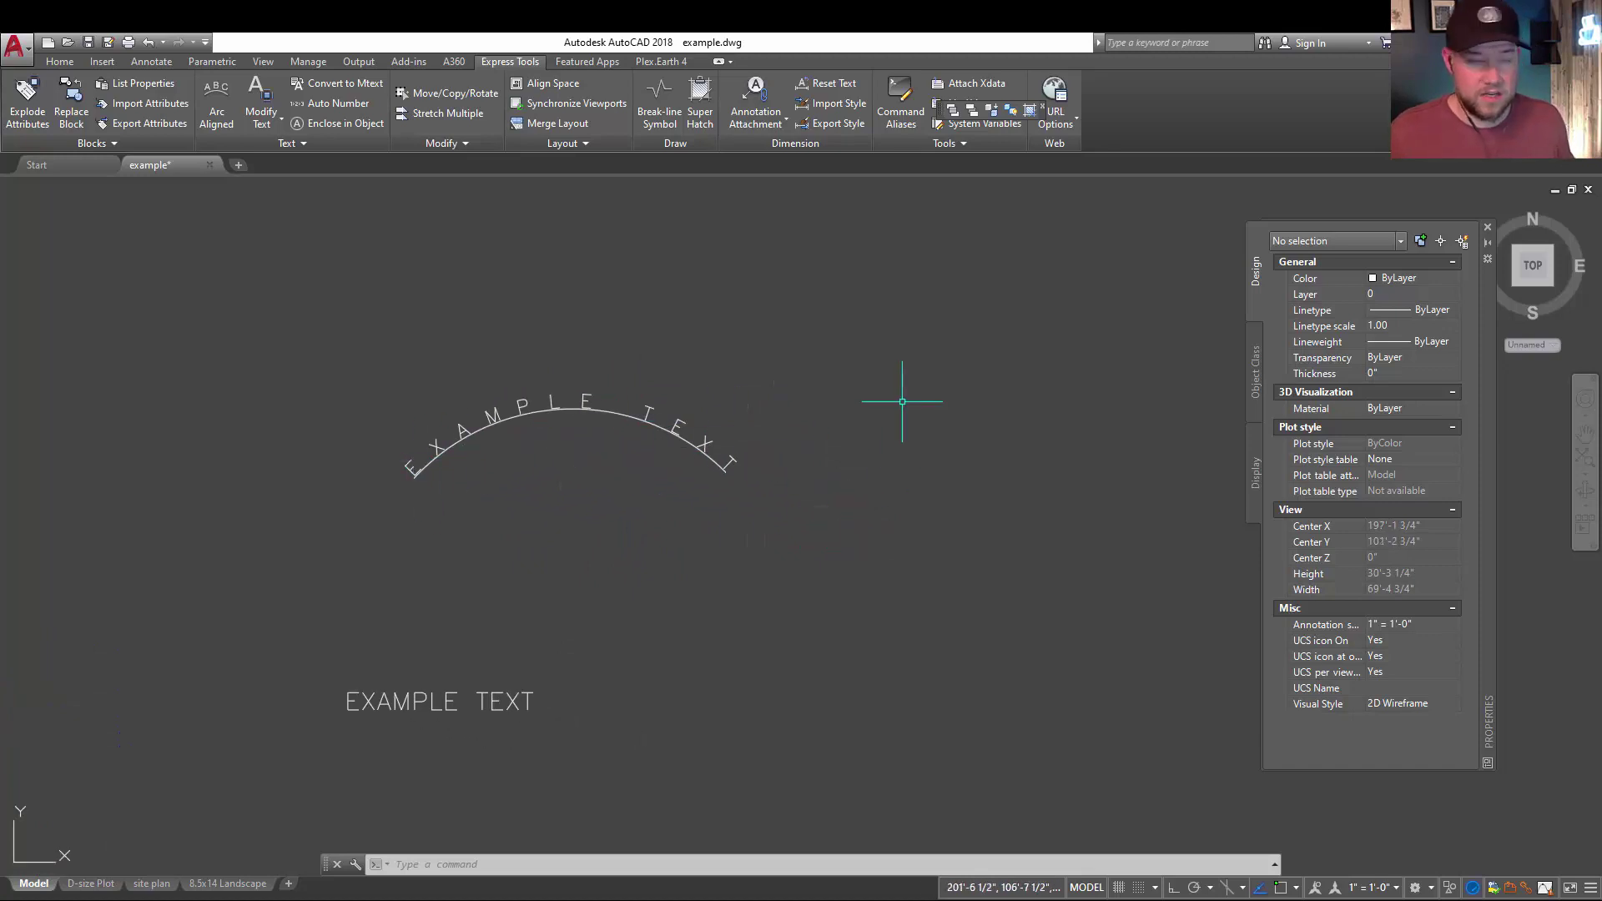
middle_click_drag(901, 501, 777, 502)
key("Escape")
key("Escape")
key("Escape")
middle_click_drag(798, 377, 698, 368)
type("ARC")
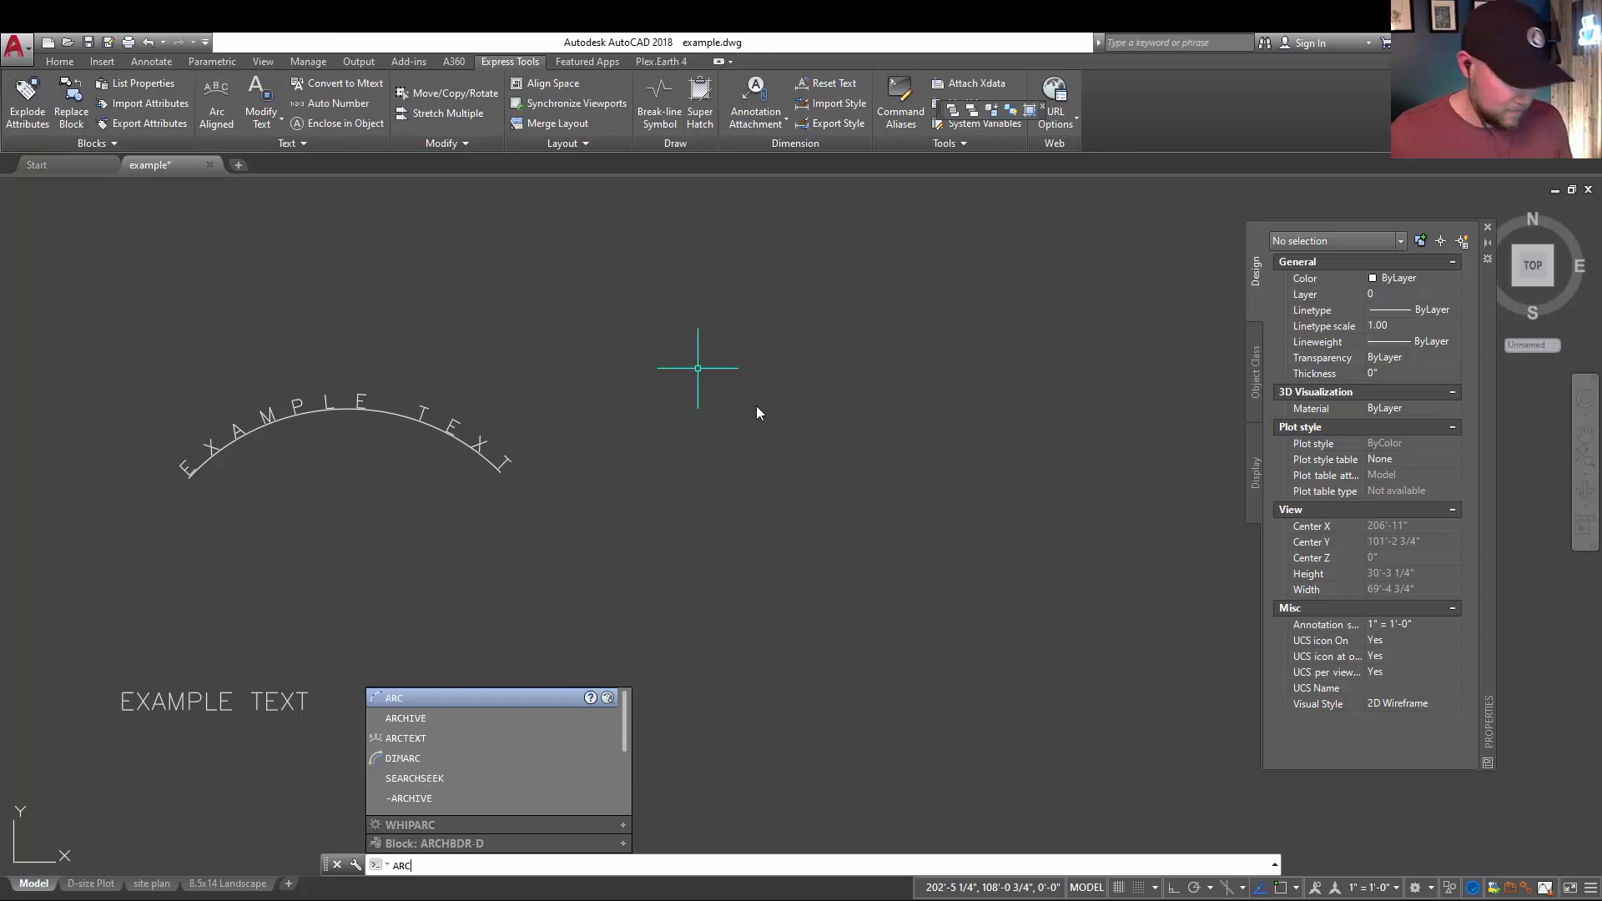
key("Return")
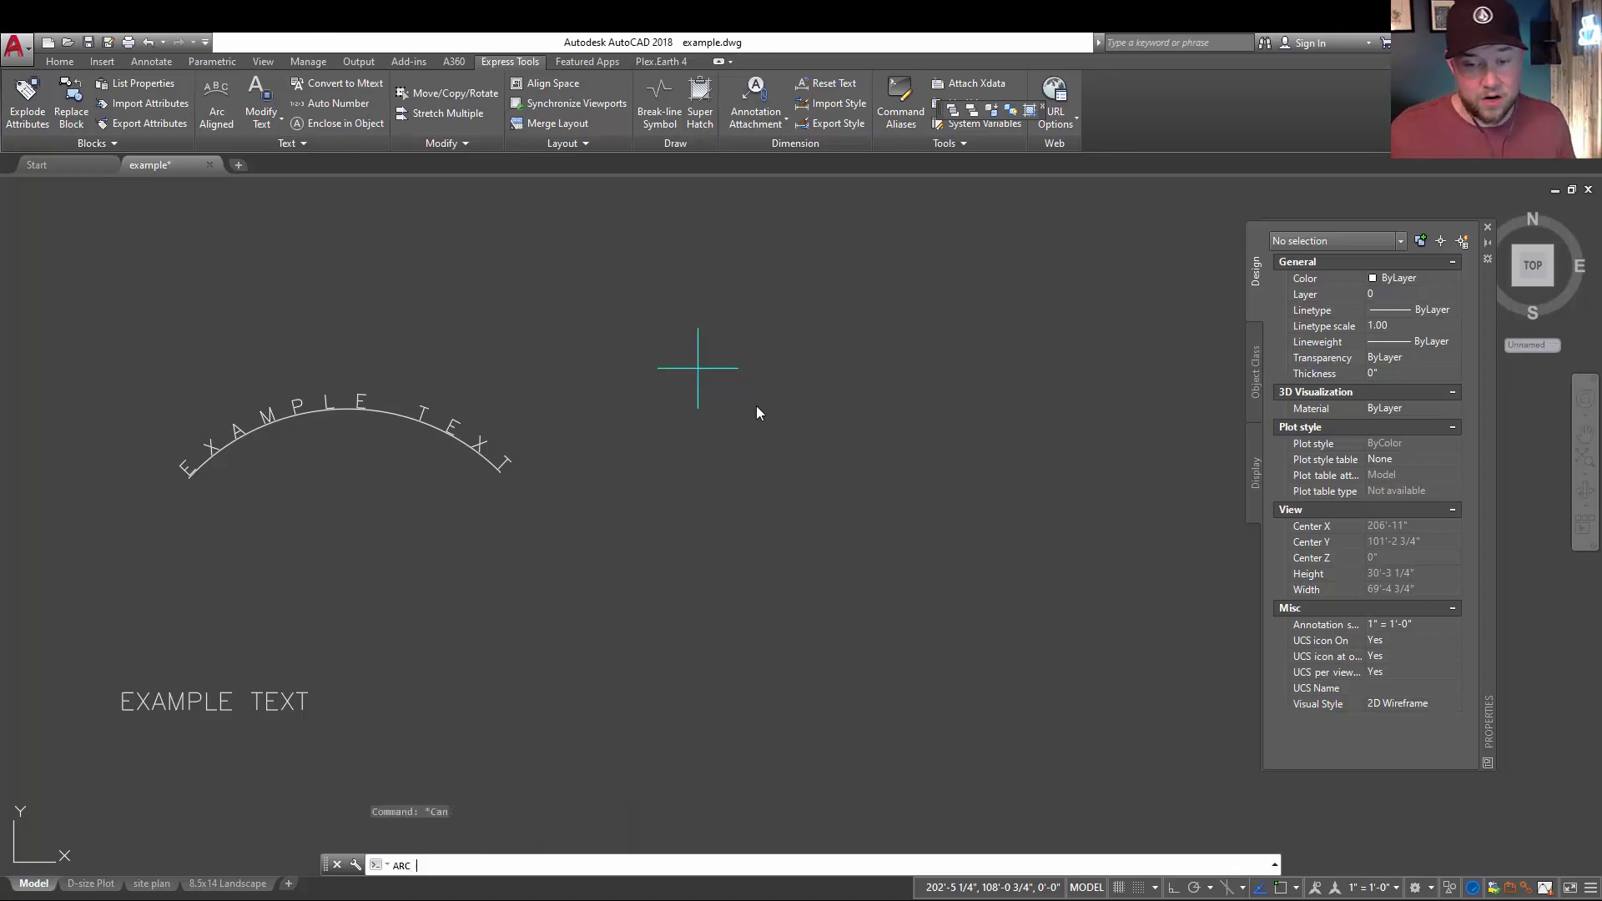
left_click(751, 419)
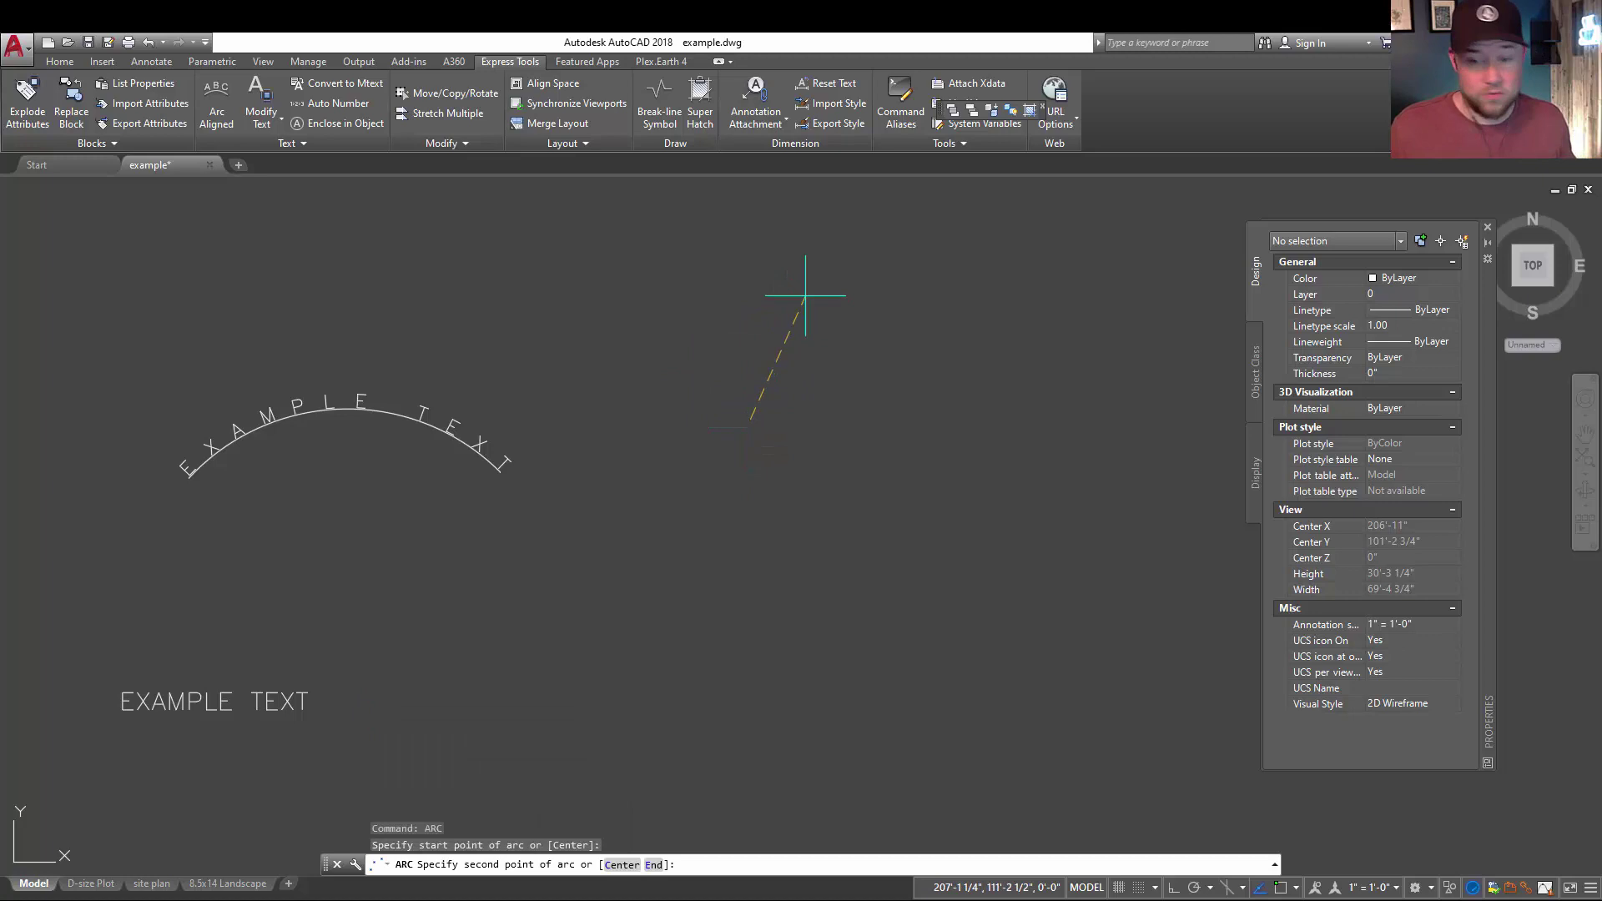
scroll(894, 340, "down", 3)
left_click(743, 328)
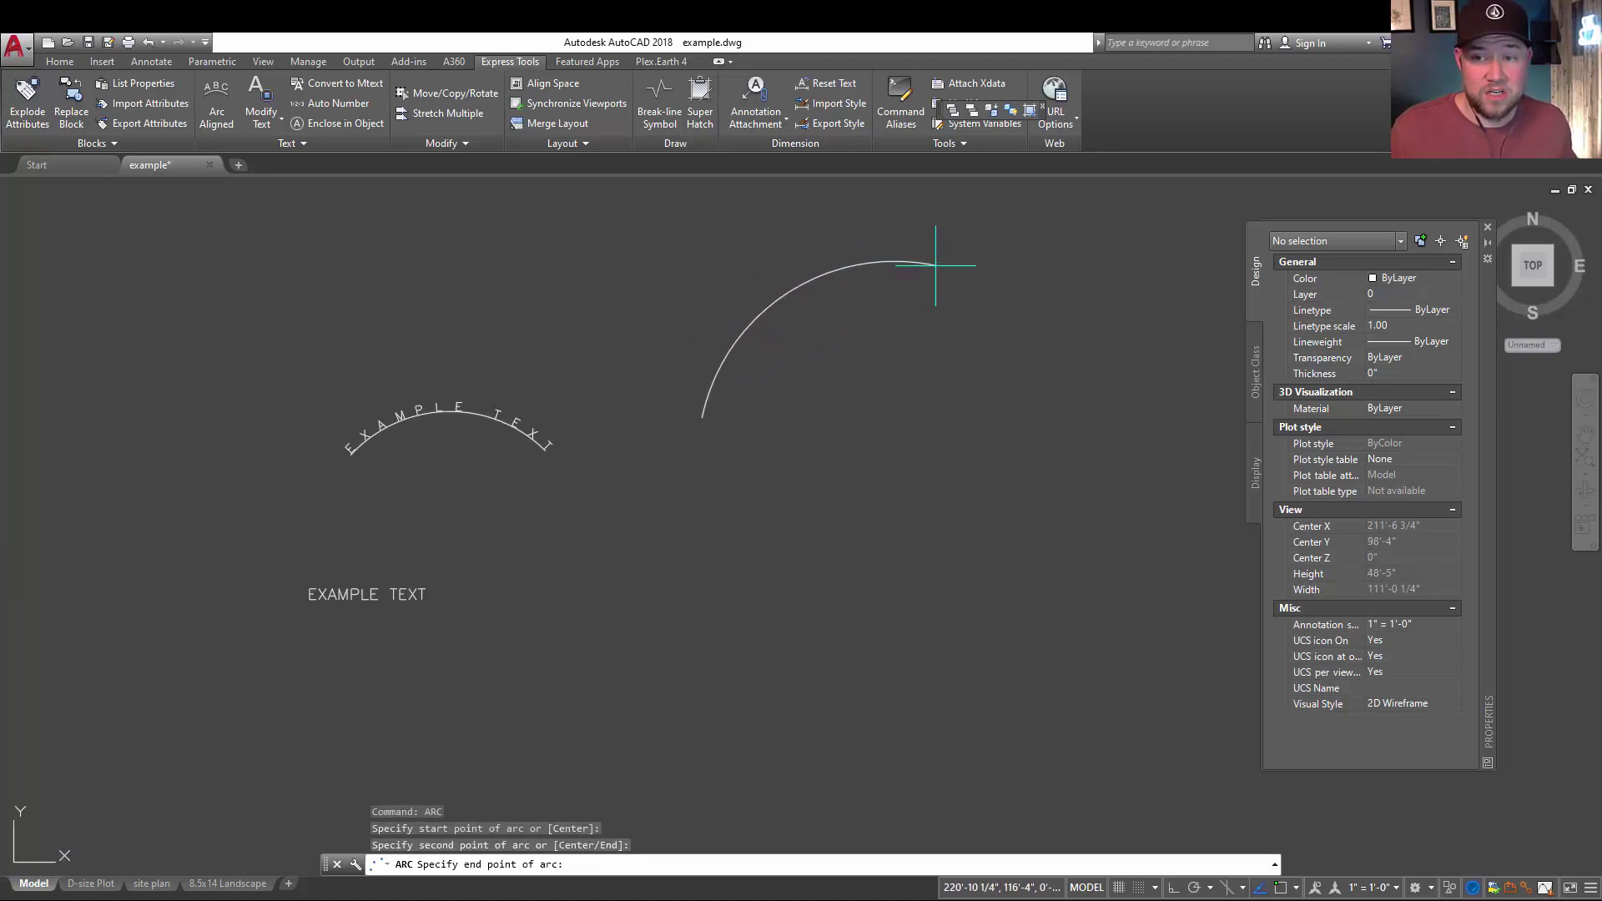
left_click(956, 235)
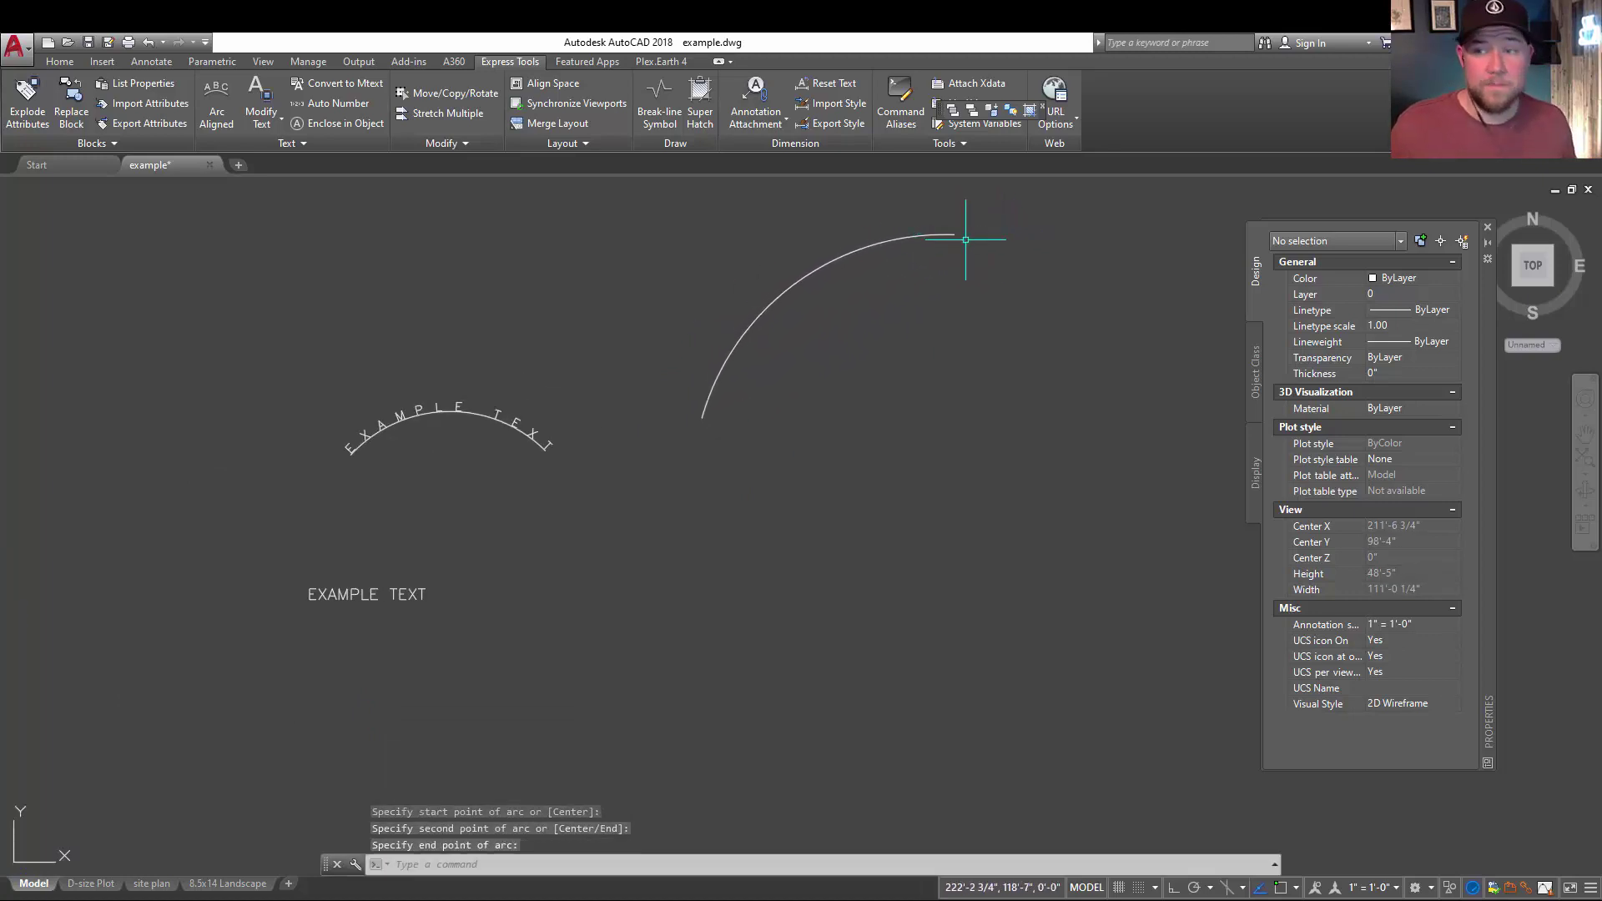
Start Arc Aligned text on the new arc and enter EXAMPLE TEXT as its content.
middle_click_drag(925, 277, 791, 318)
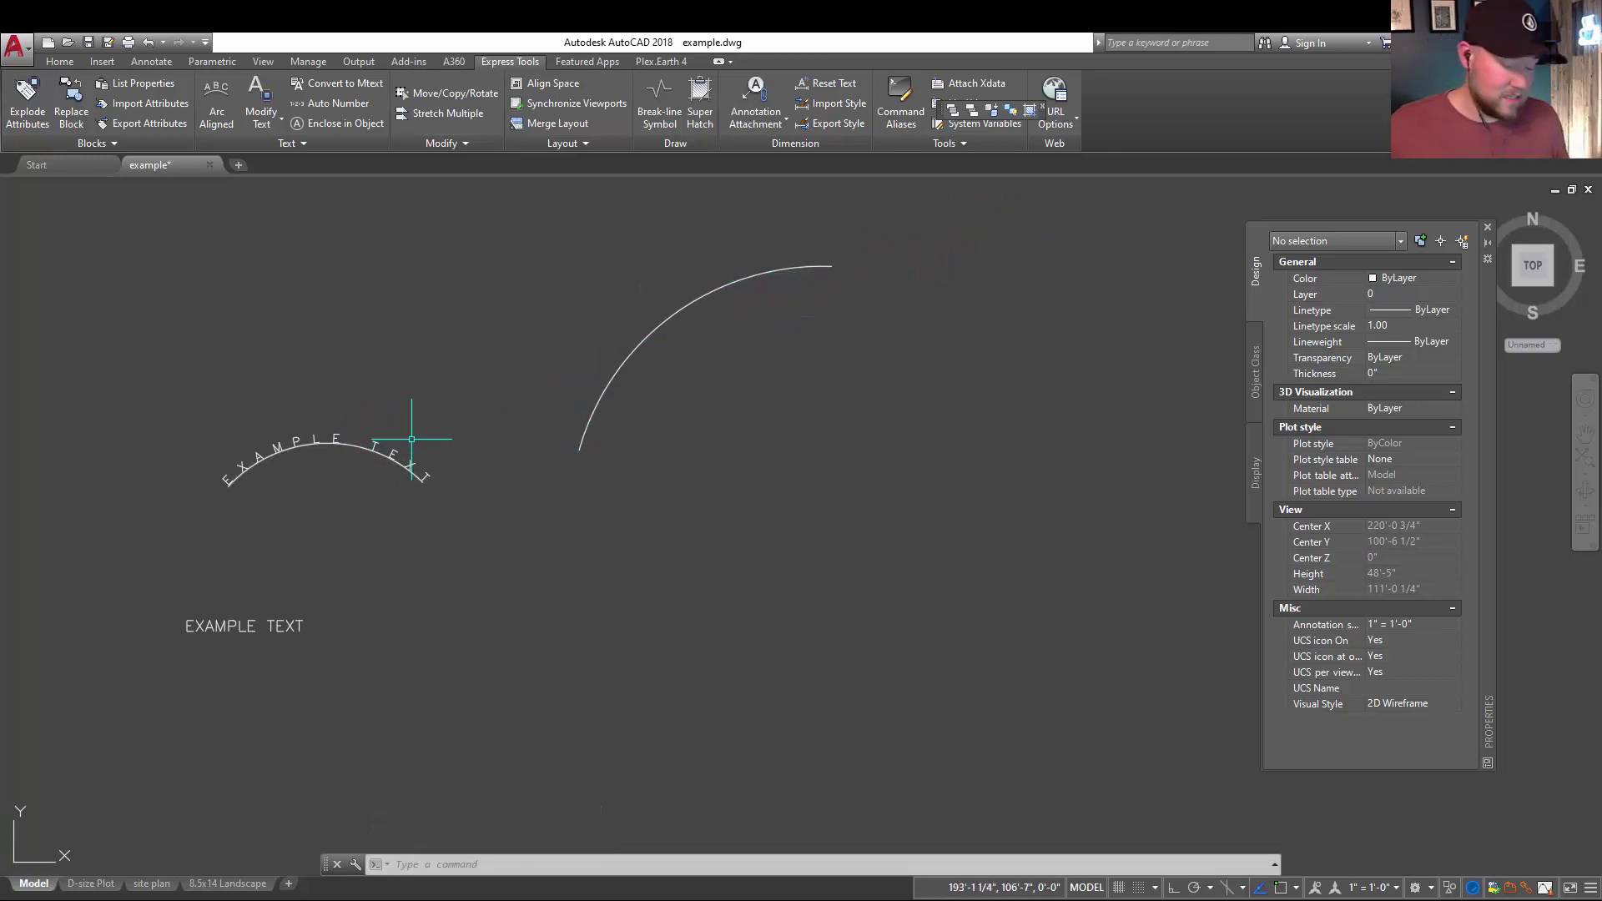
key("Escape")
key("Escape")
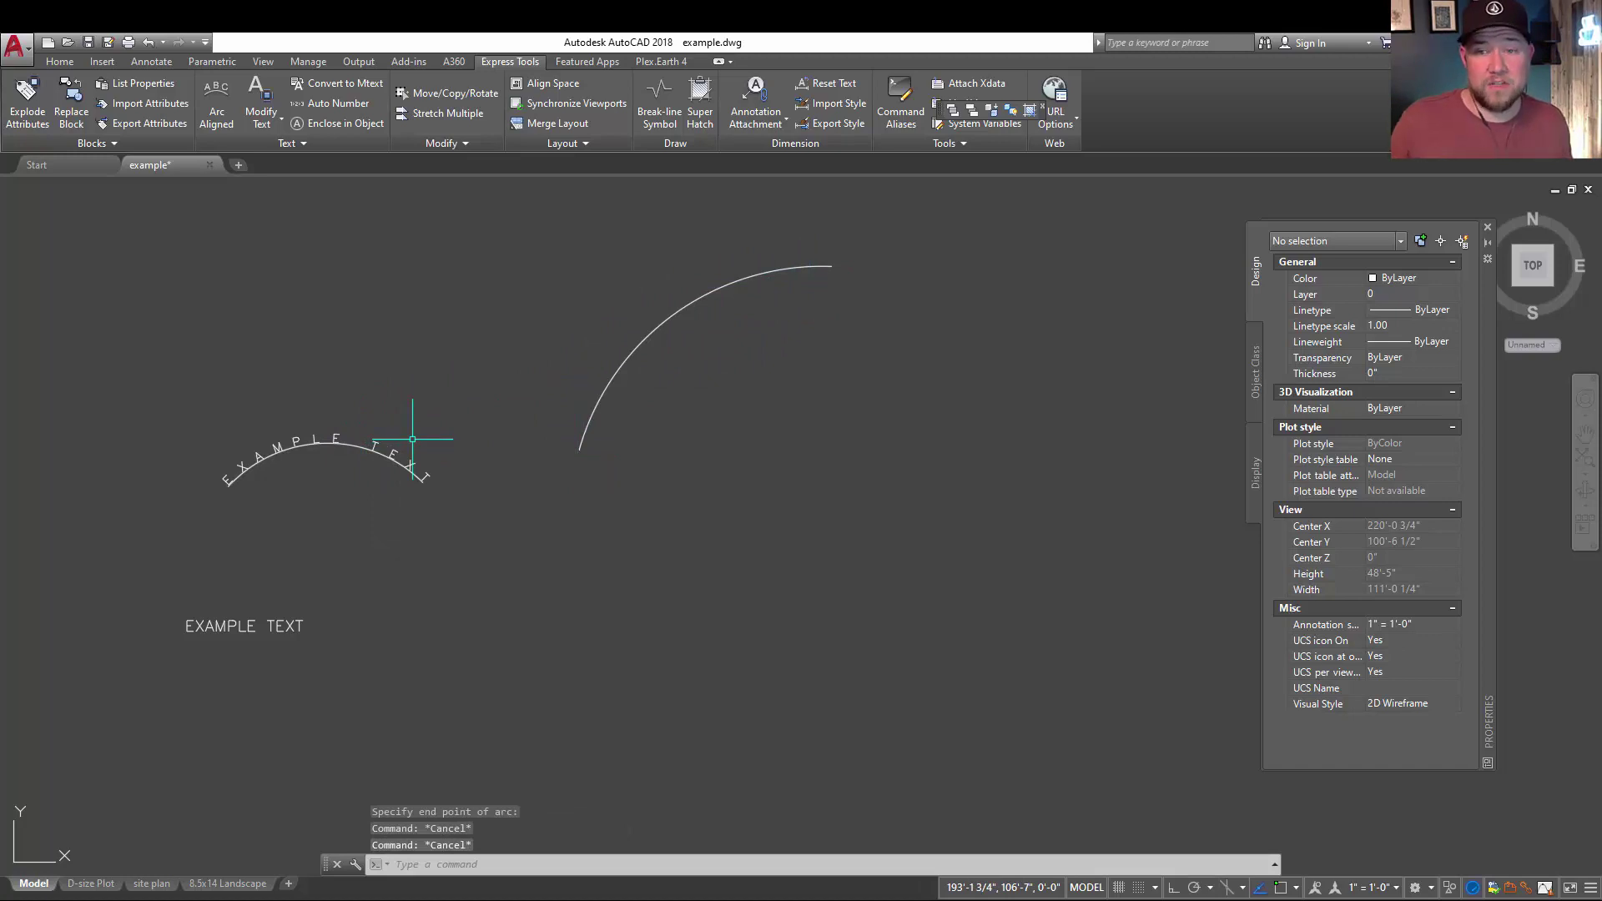
middle_click_drag(678, 381, 655, 440)
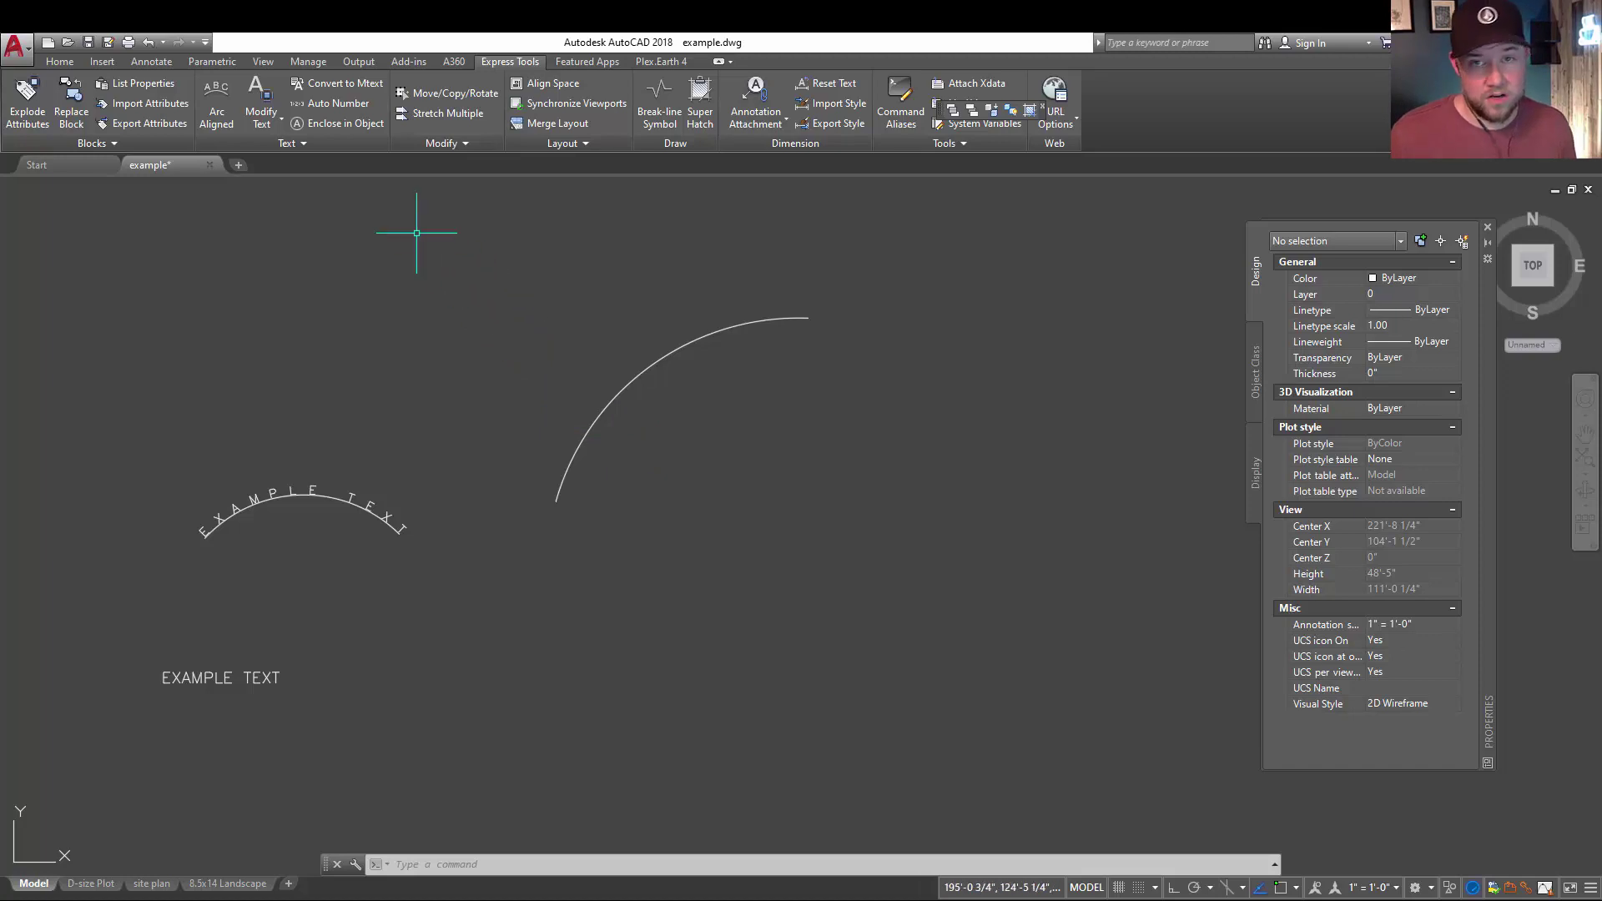
left_click(219, 125)
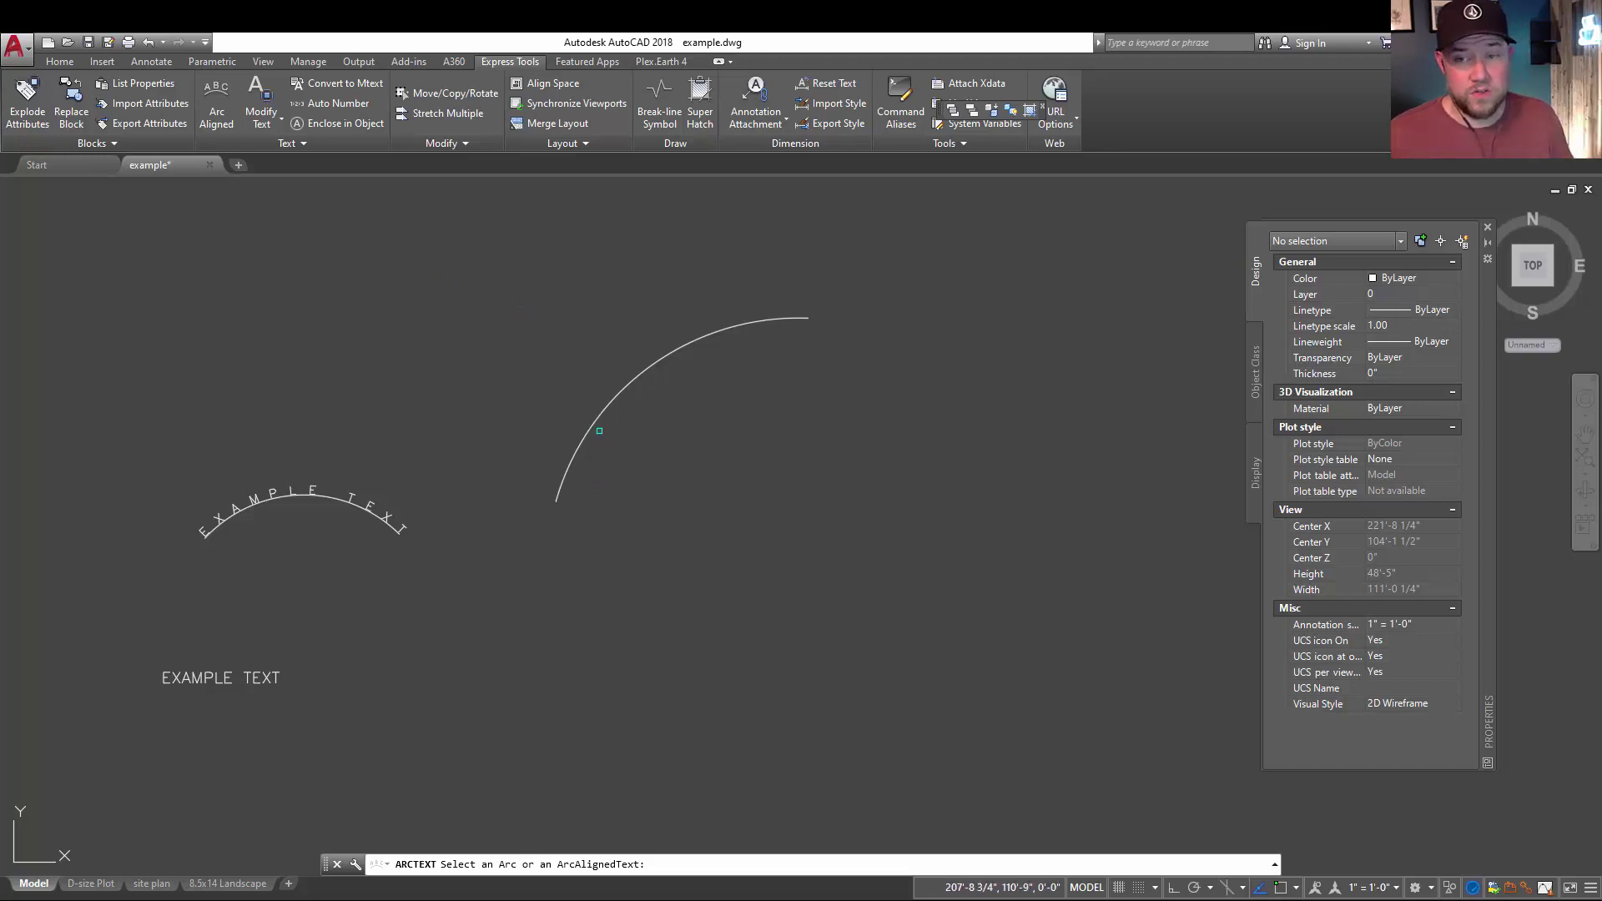
left_click(620, 393)
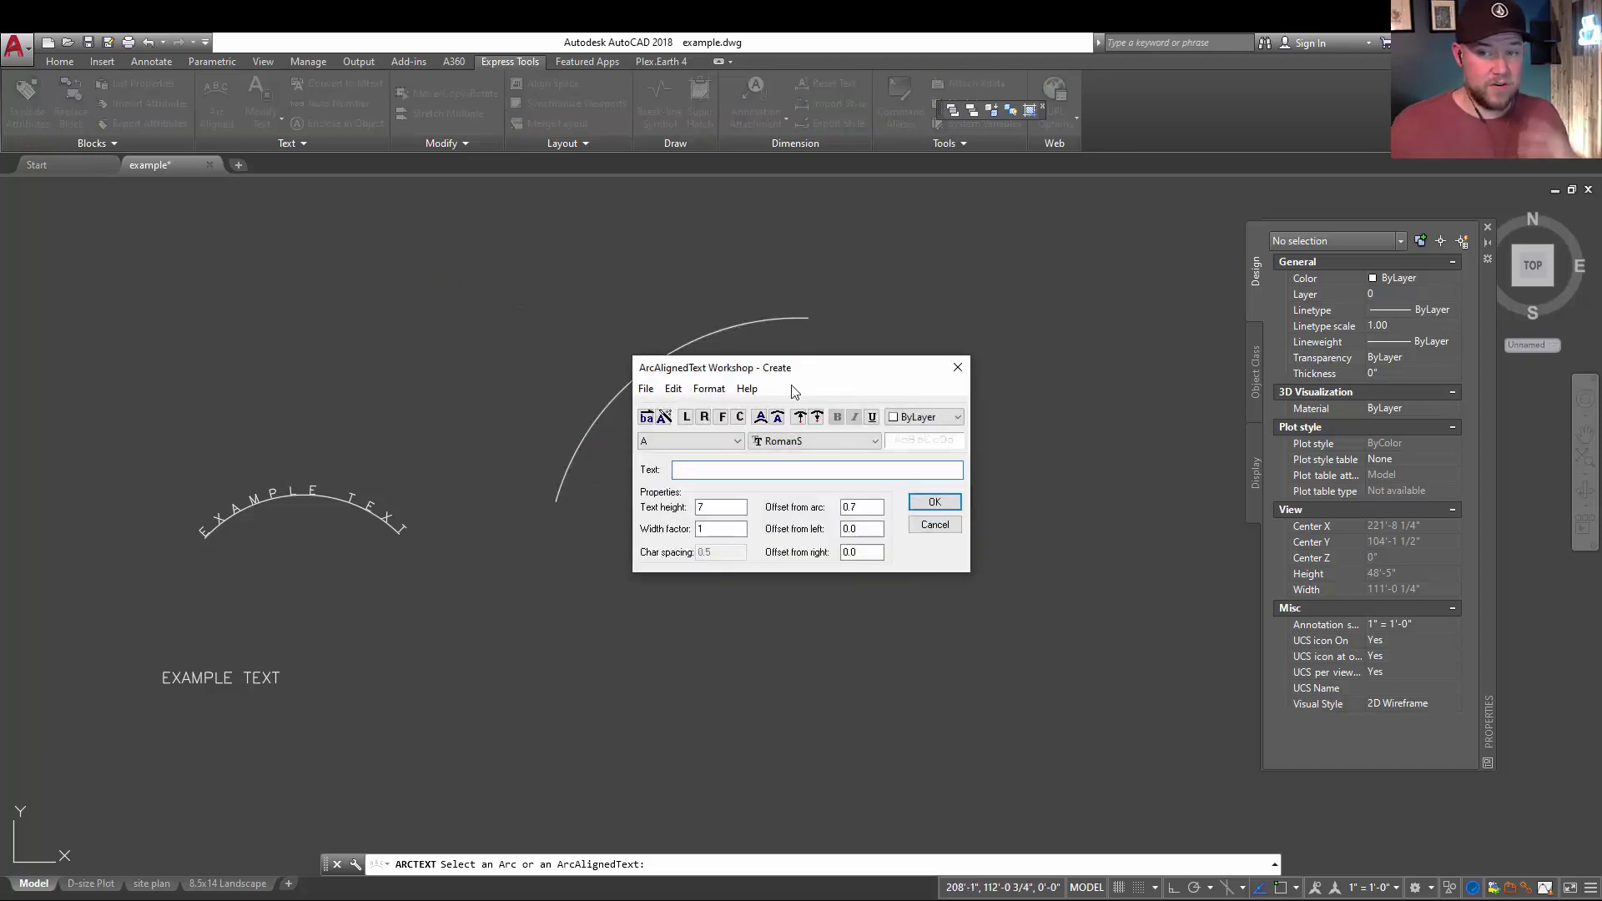
left_click_drag(726, 368, 376, 223)
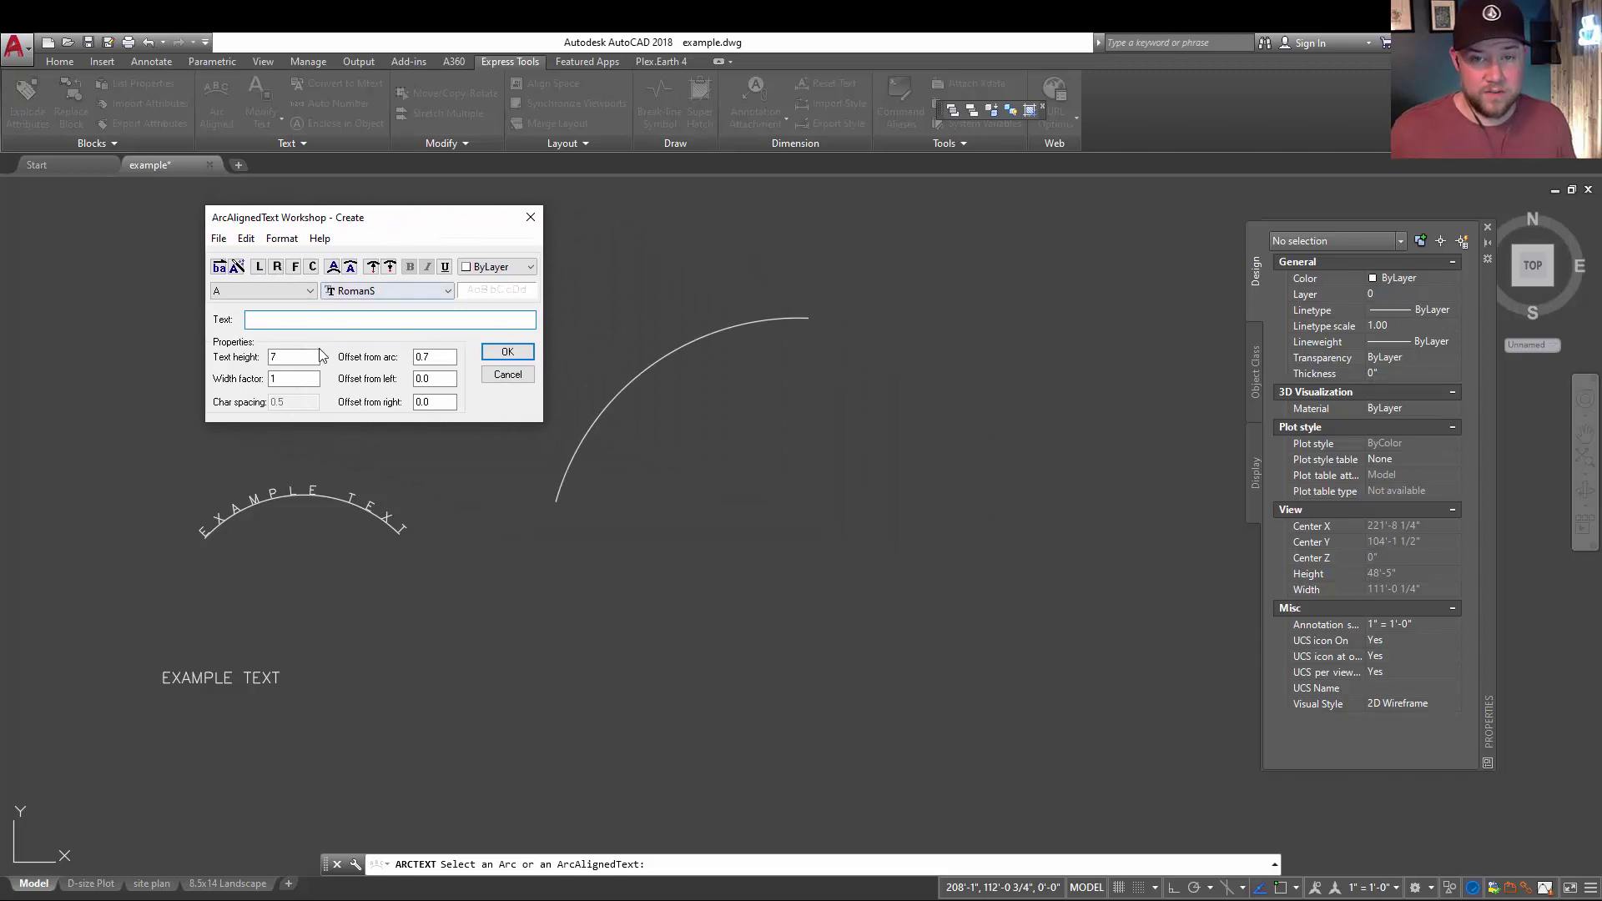
left_click(267, 290)
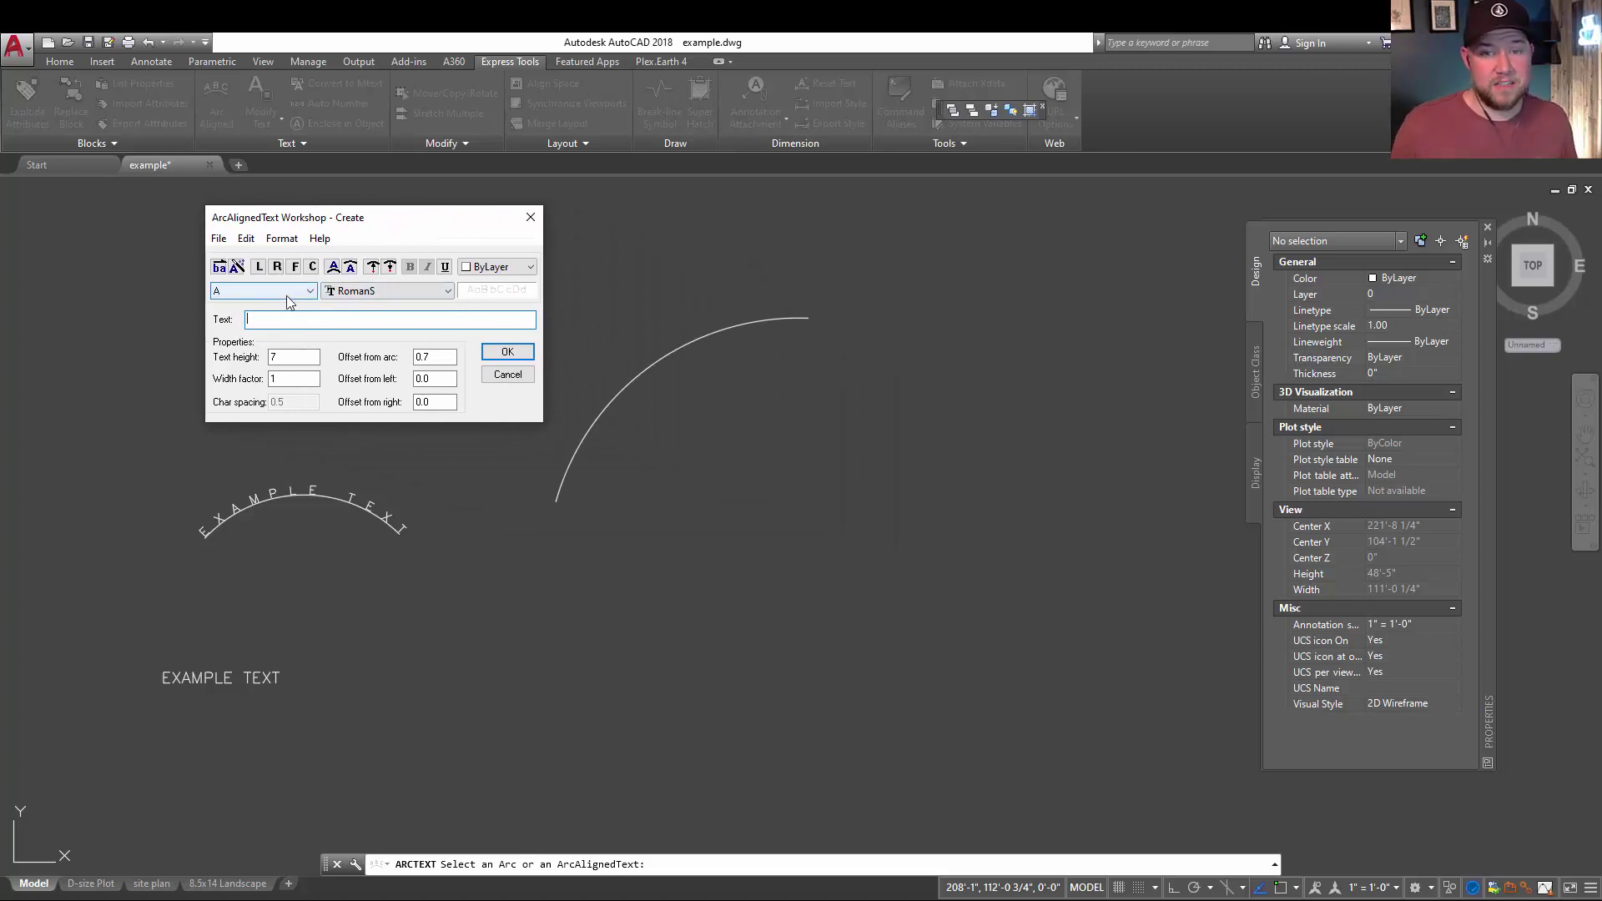
left_click(232, 322)
left_click(247, 321)
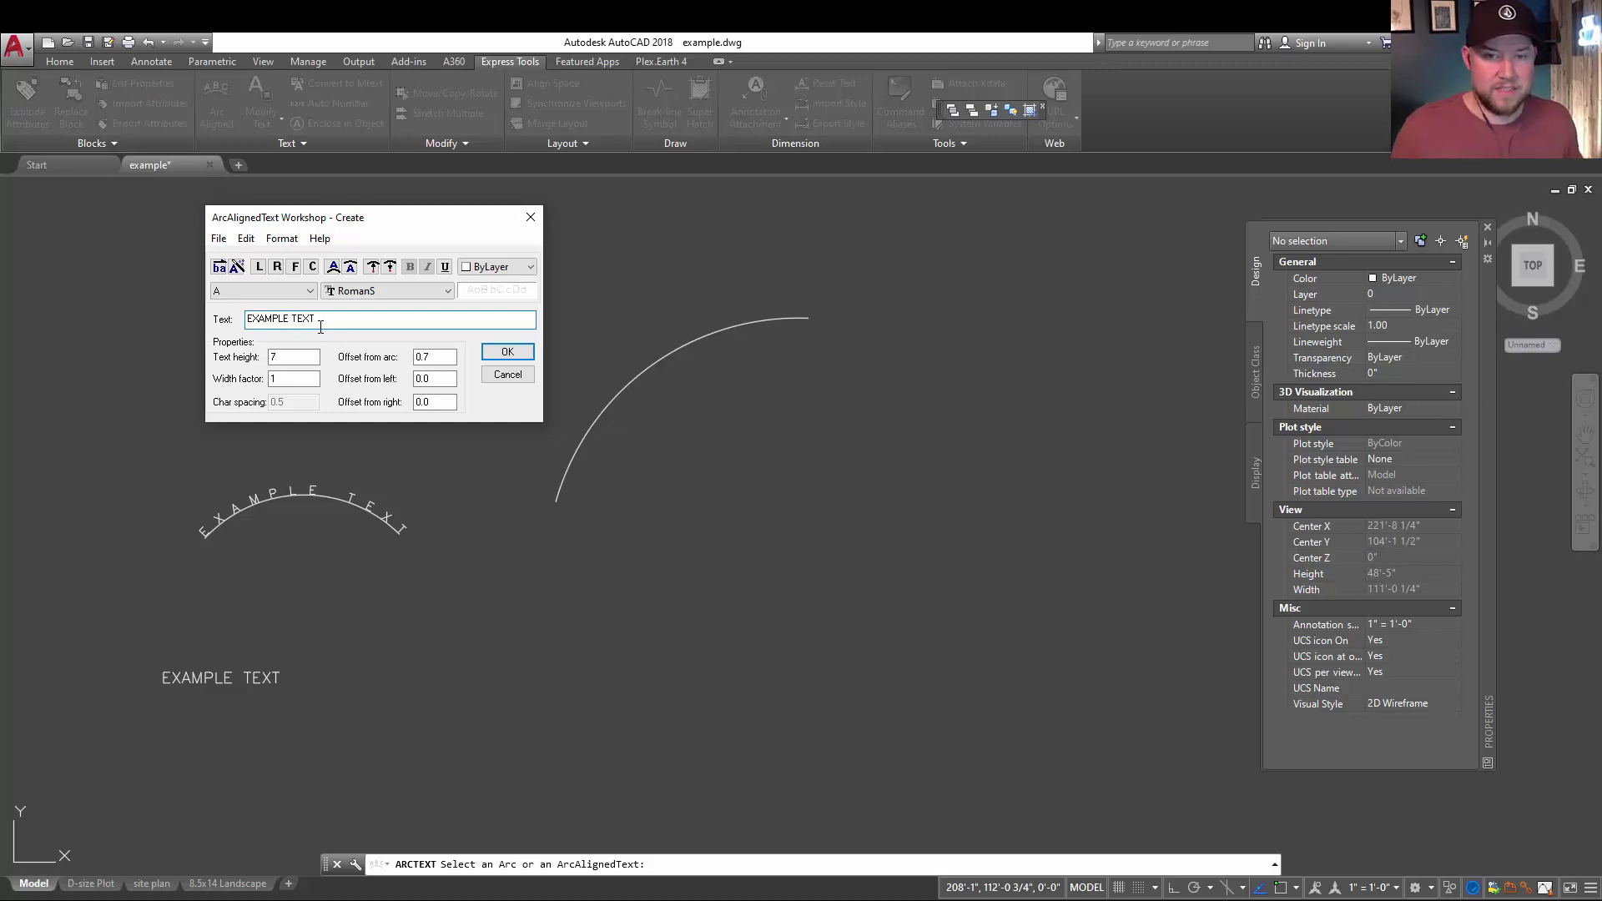
Set the text's offset from the arc to 1 and create the arc-aligned text.
left_click(280, 357)
key("Tab")
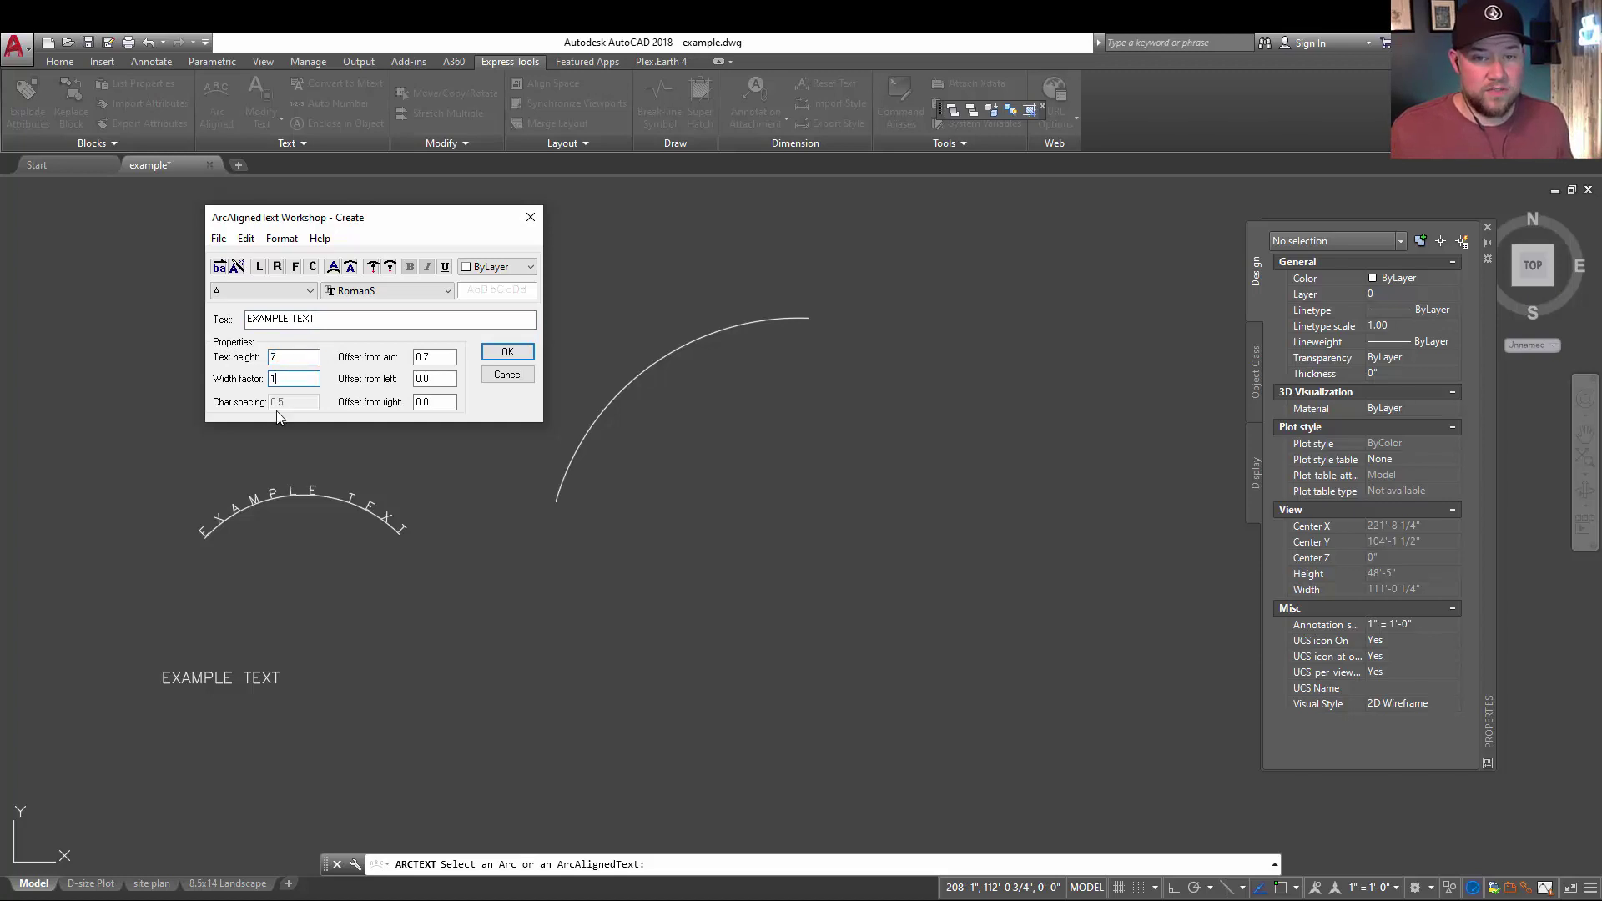
left_click(415, 357)
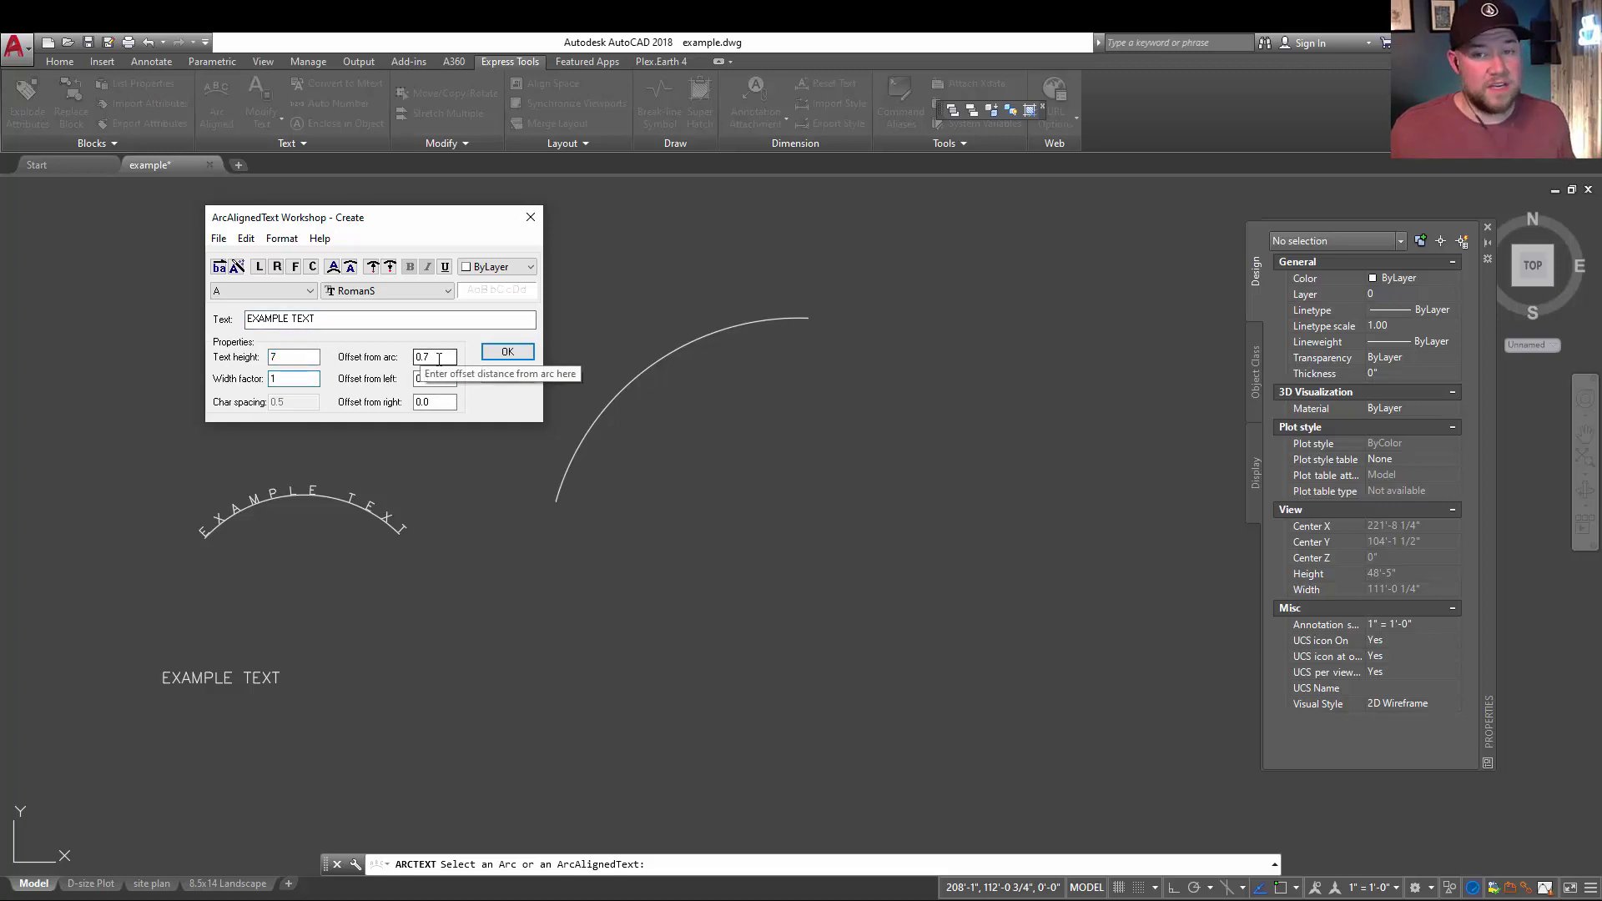
type("1")
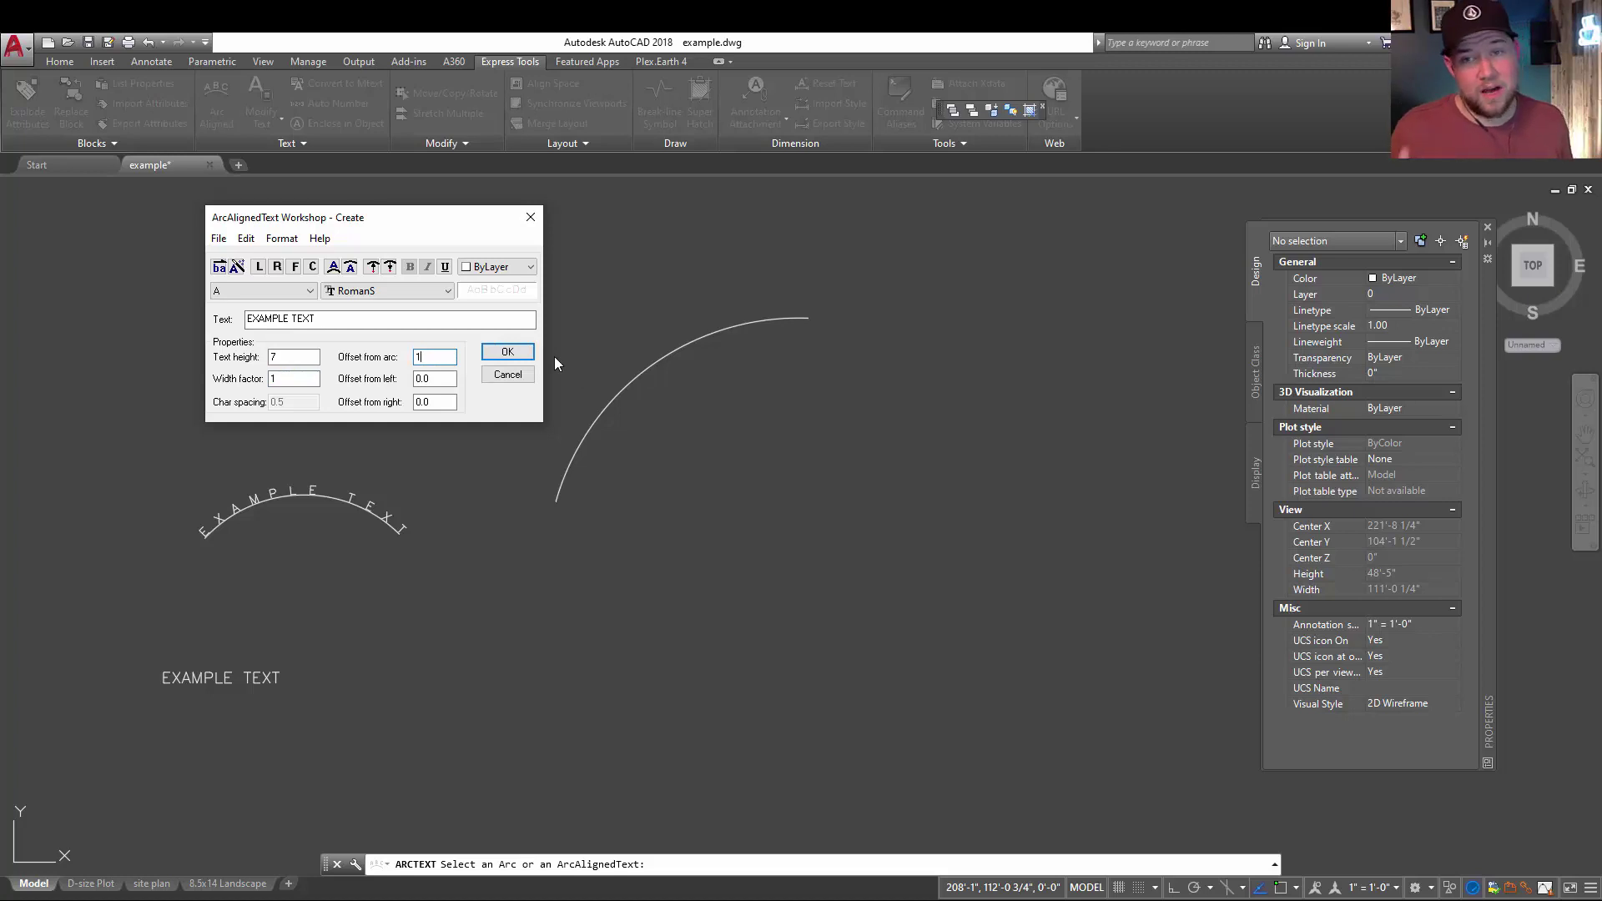
left_click(508, 351)
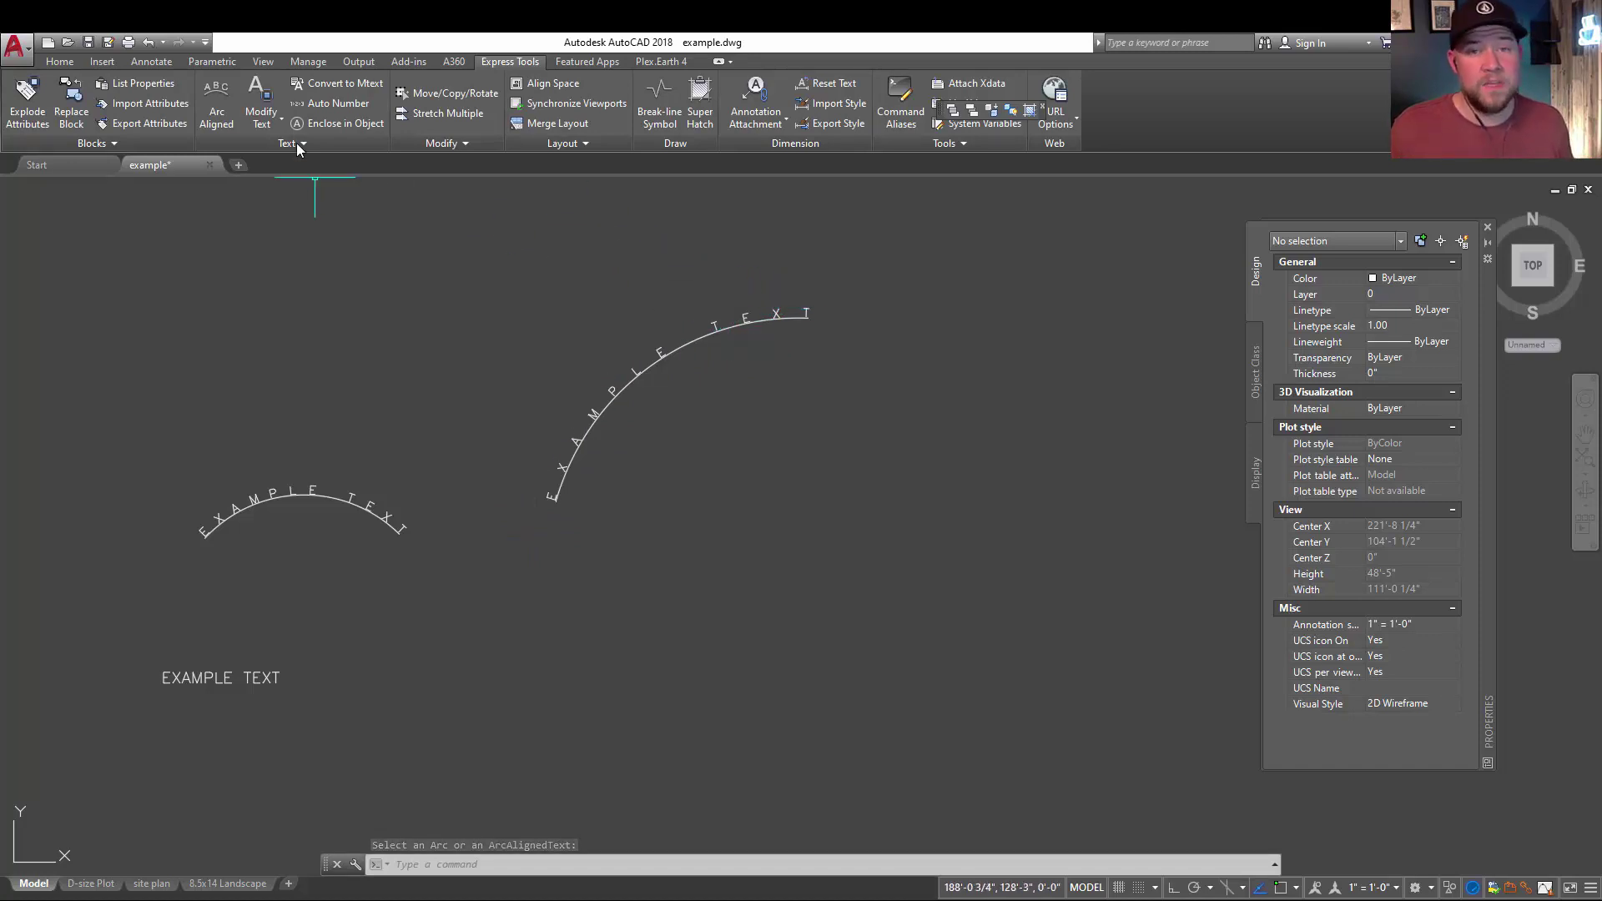
Modify the arc-aligned text on the new arc, setting its text height to 14.
left_click(218, 98)
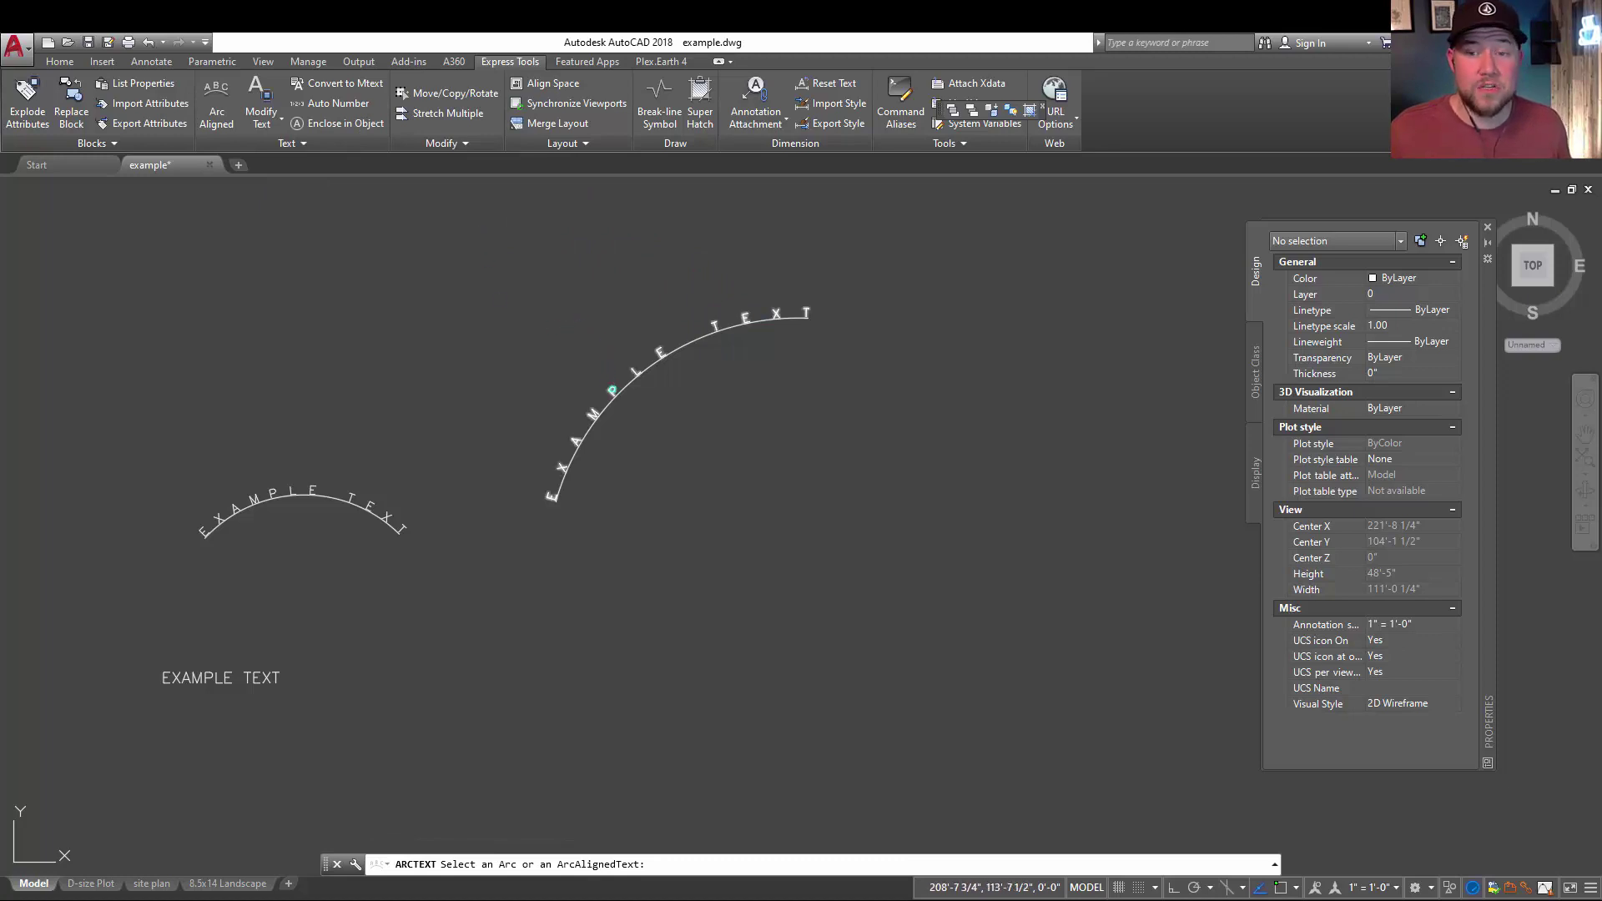
left_click(297, 496)
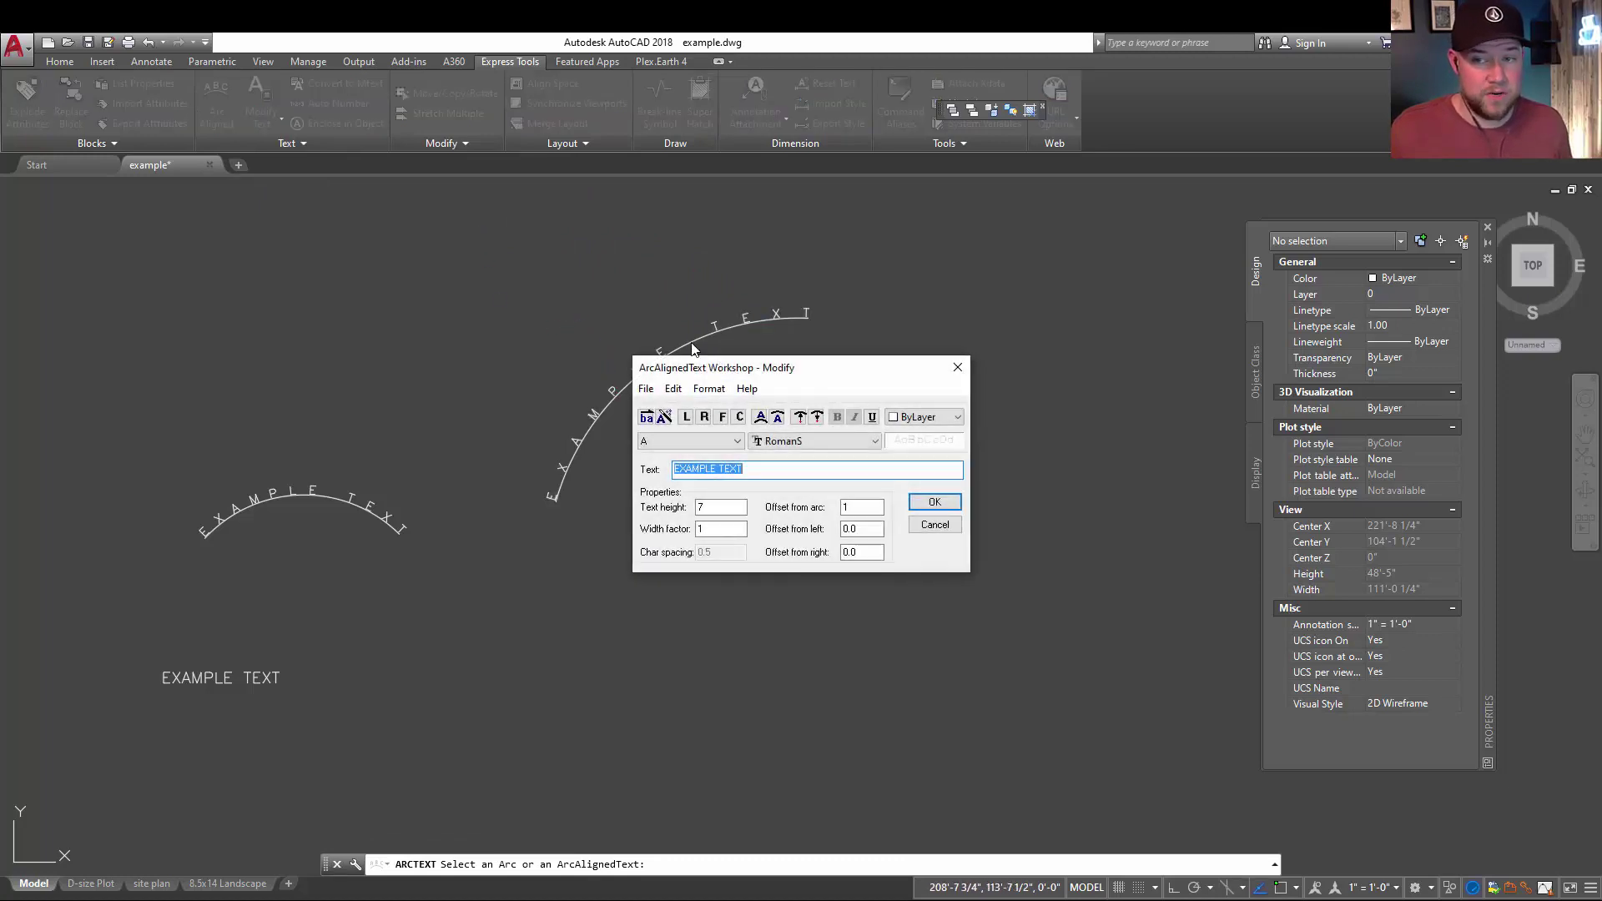
left_click_drag(735, 355, 312, 166)
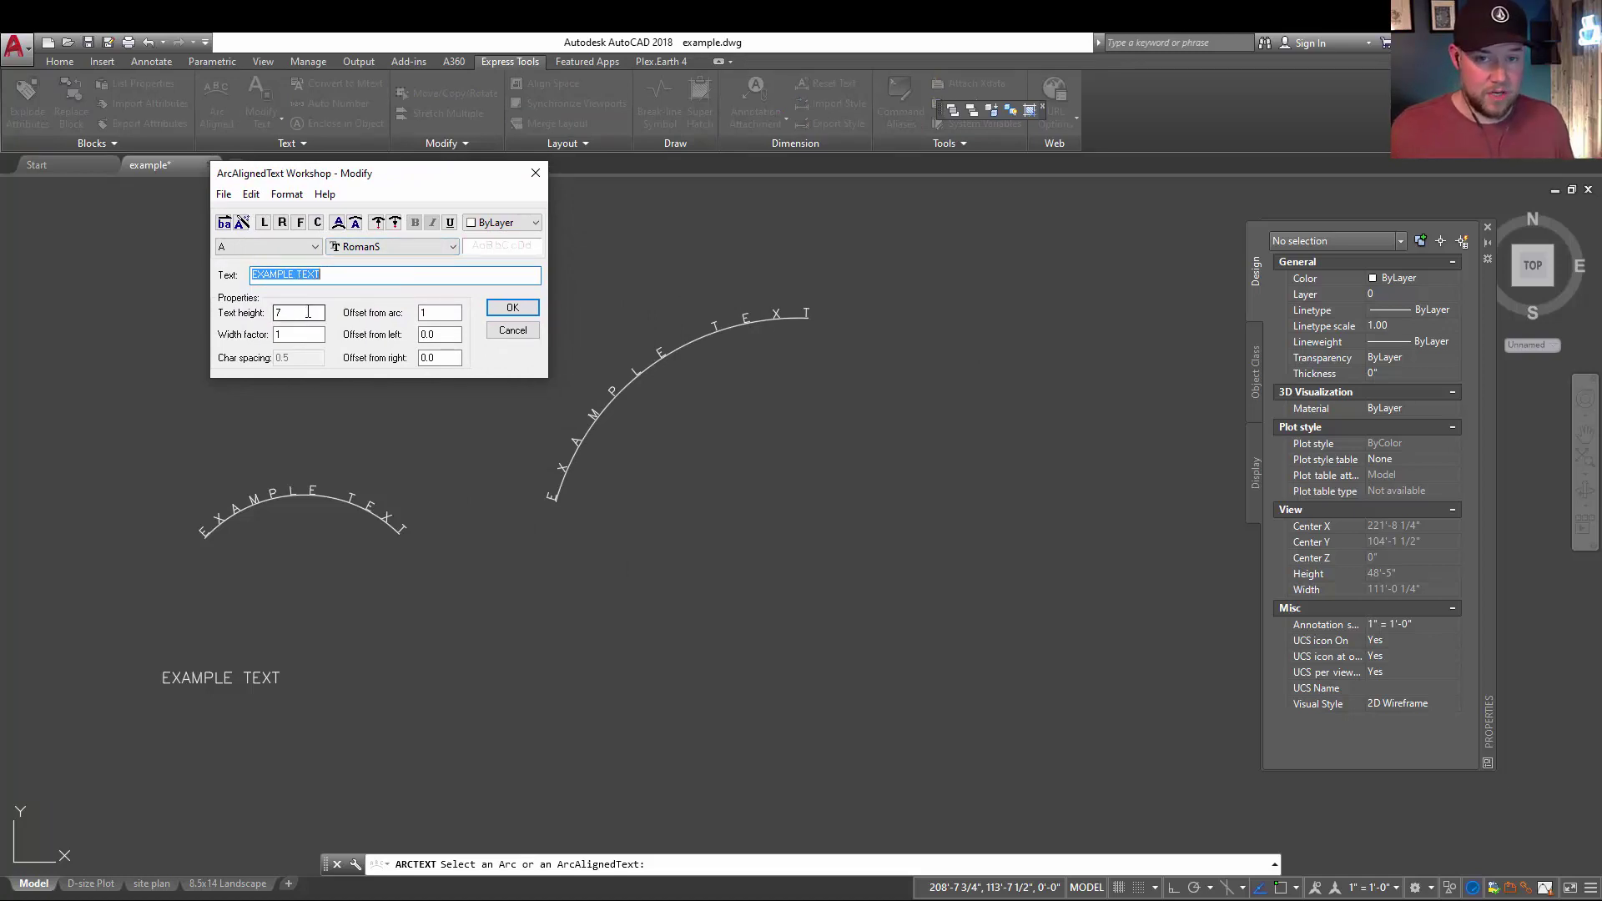
key("Tab")
type("15")
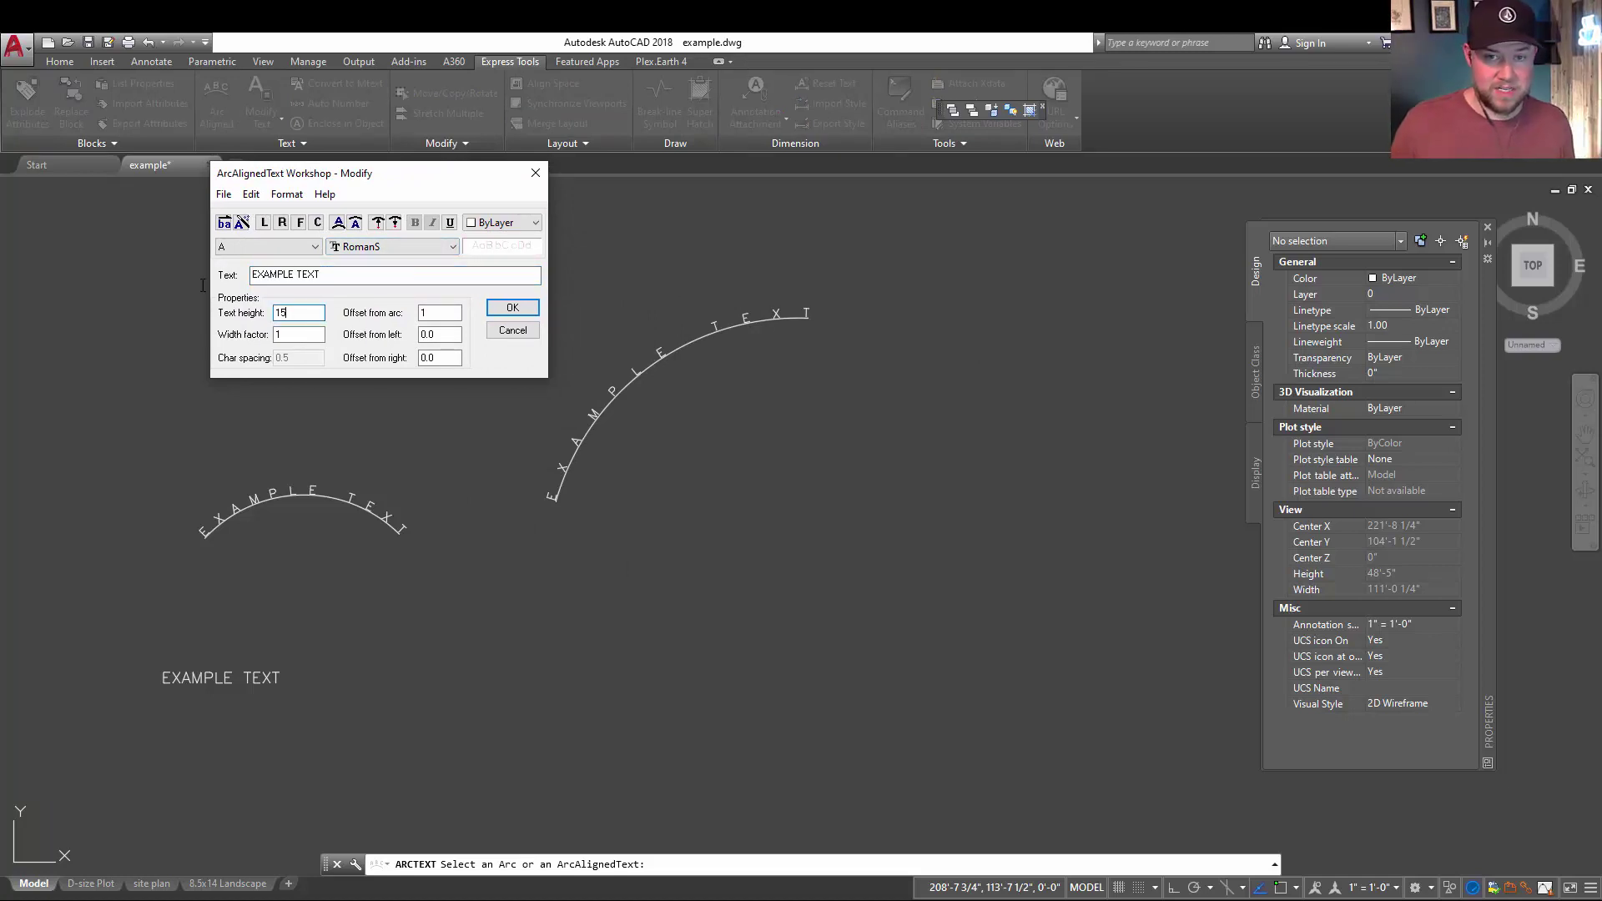
left_click(512, 311)
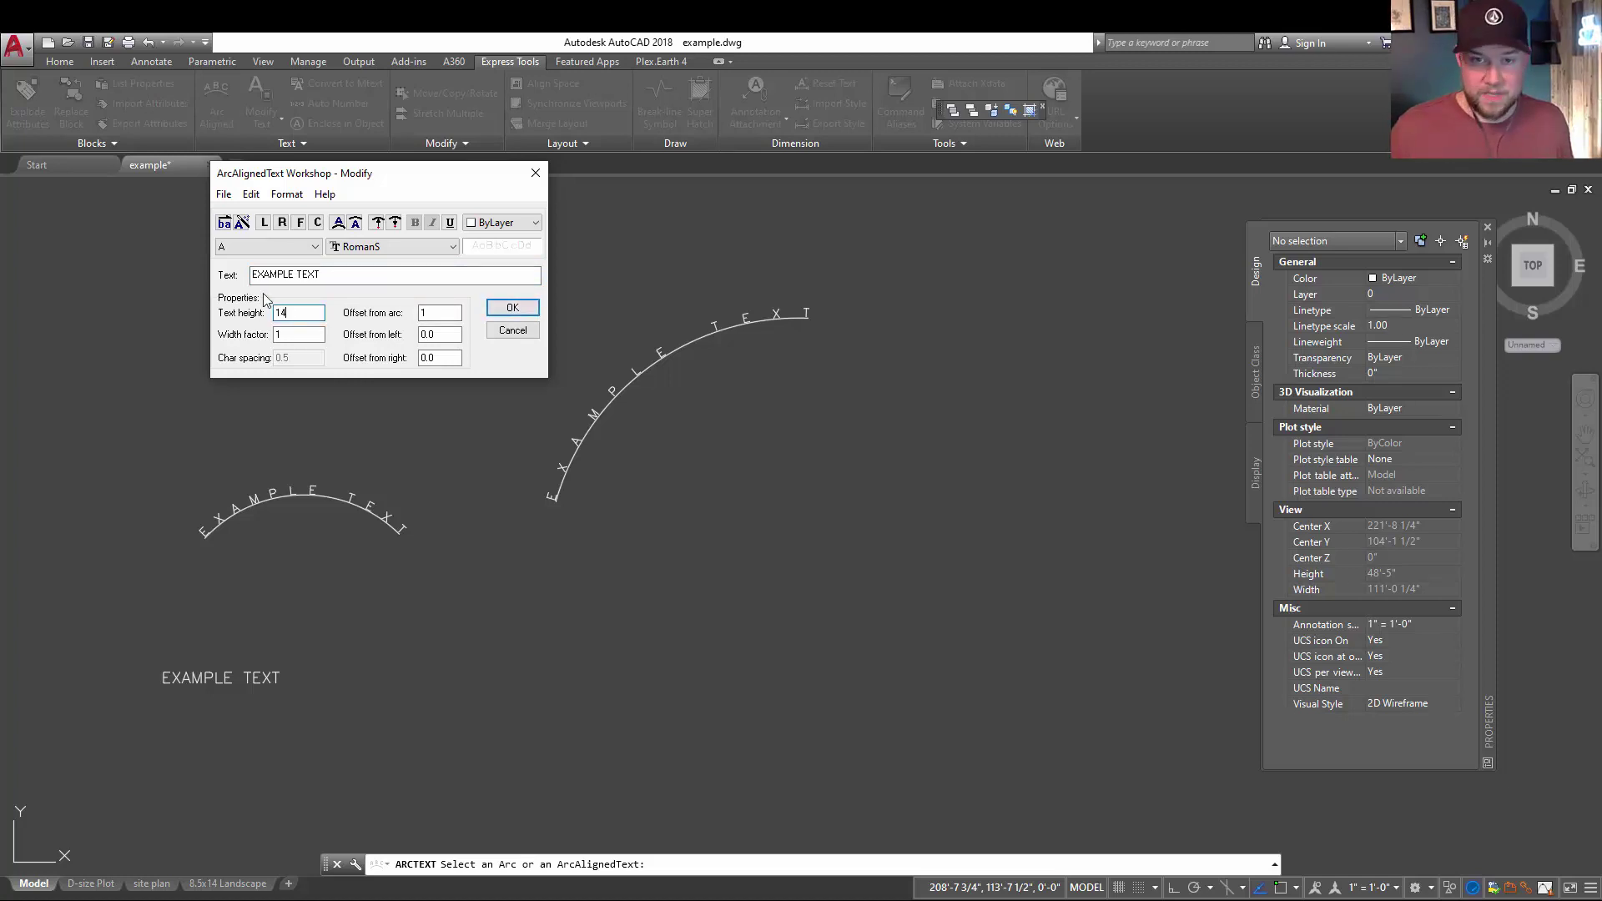
left_click(512, 307)
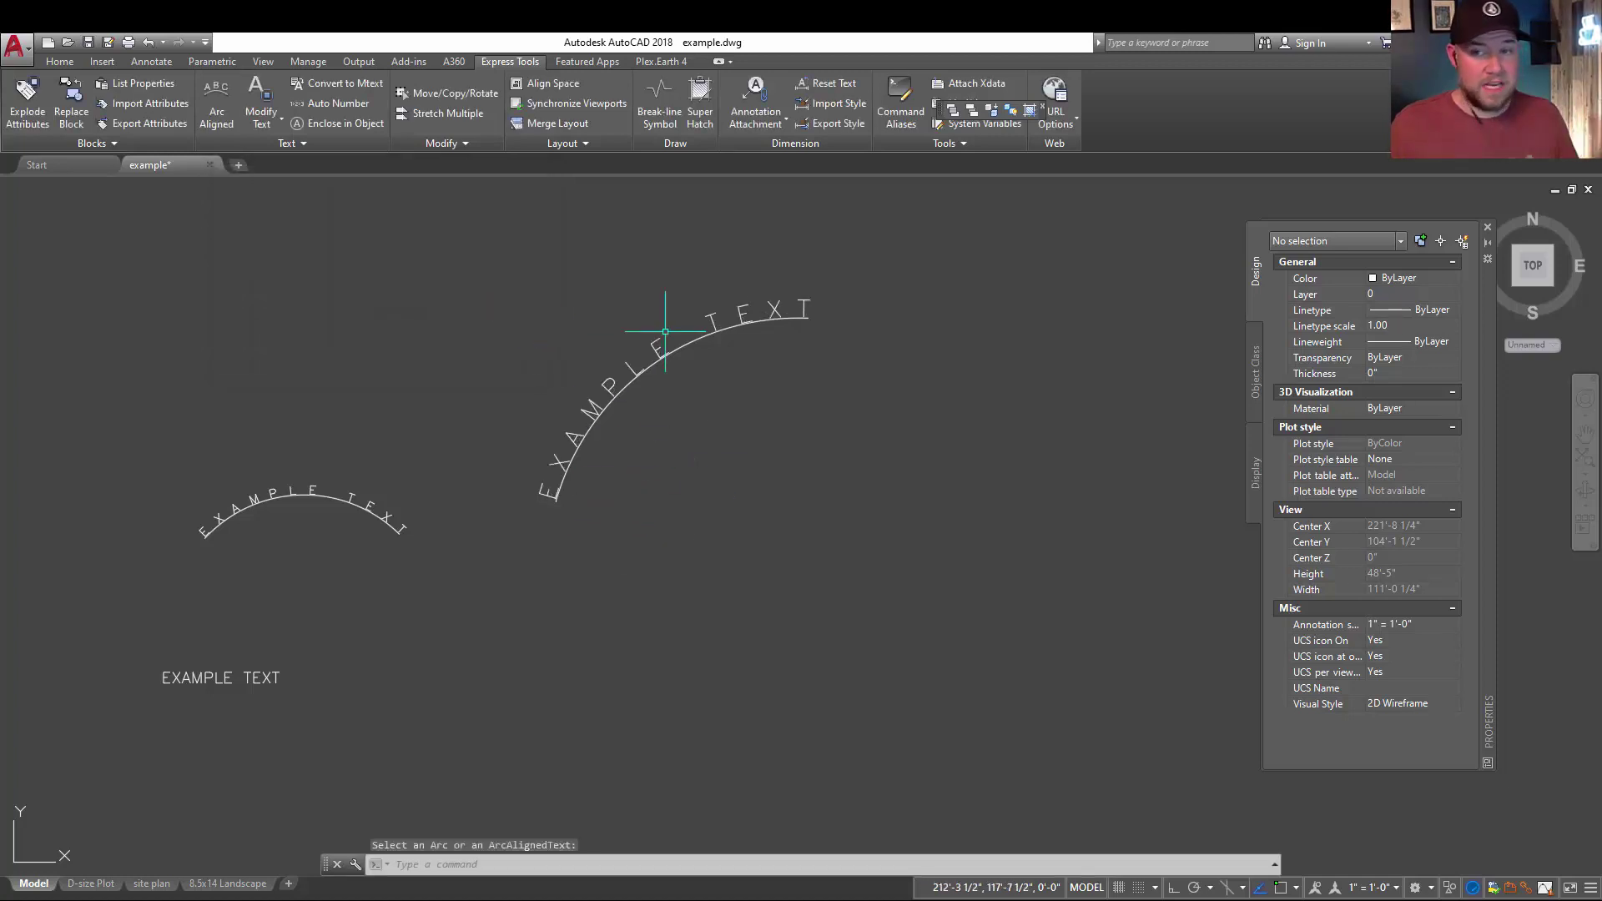
Stretch the new arc's midpoint outward to a radius of about 13'-6", and back inward to a flatter radius of about 21'-8".
scroll(726, 421, "up", 3)
middle_click_drag(893, 434, 791, 440)
key("Escape")
key("Escape")
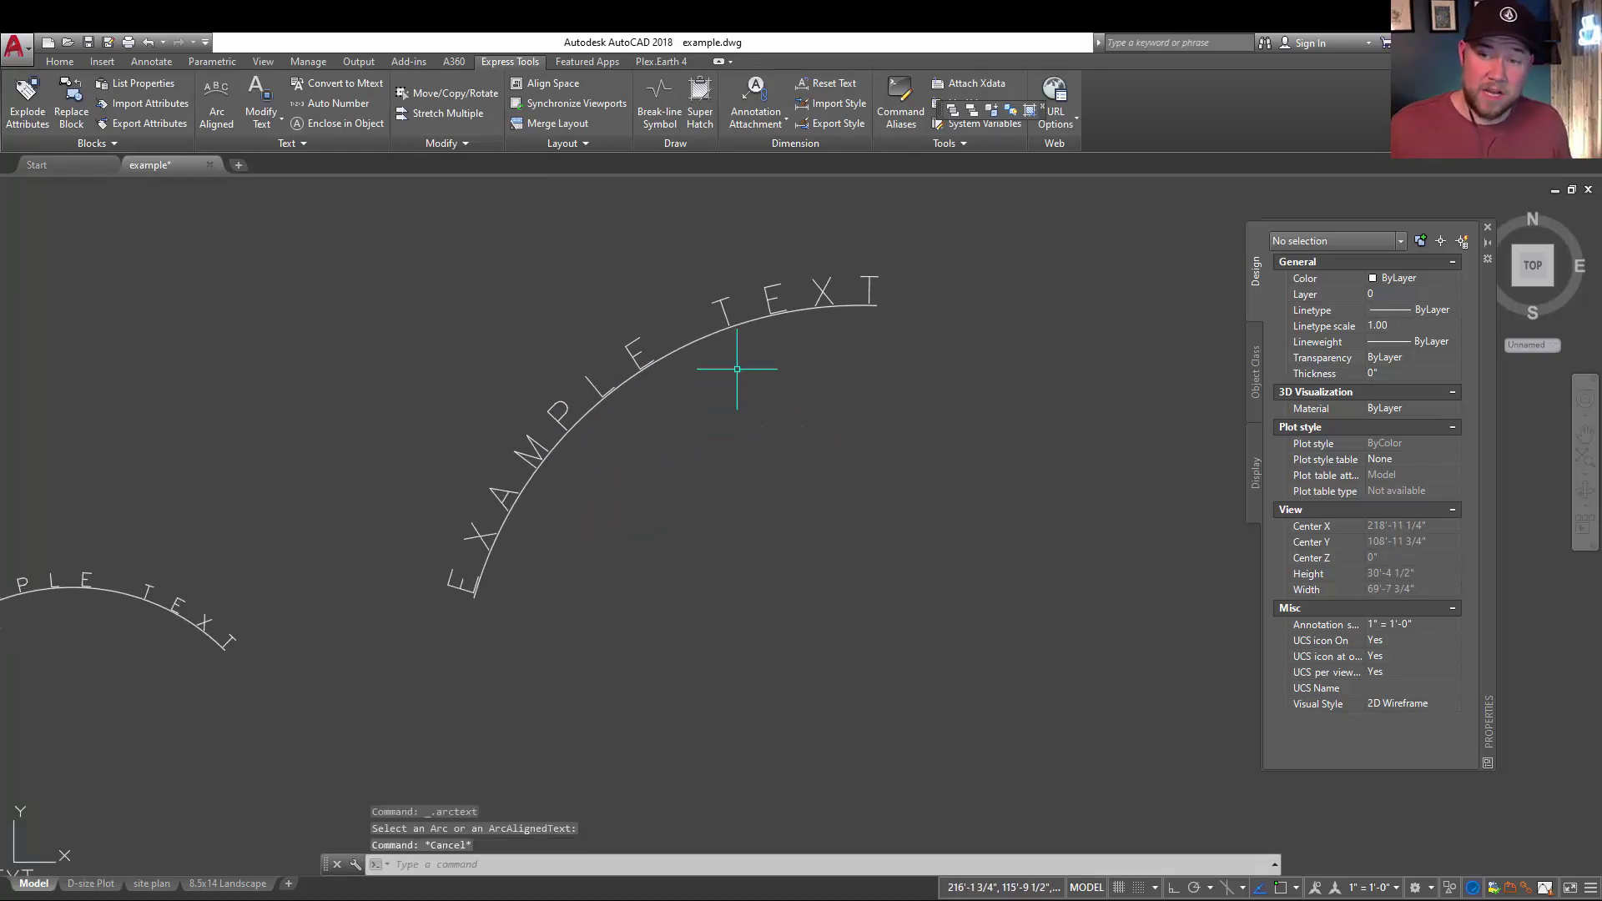
left_click(714, 333)
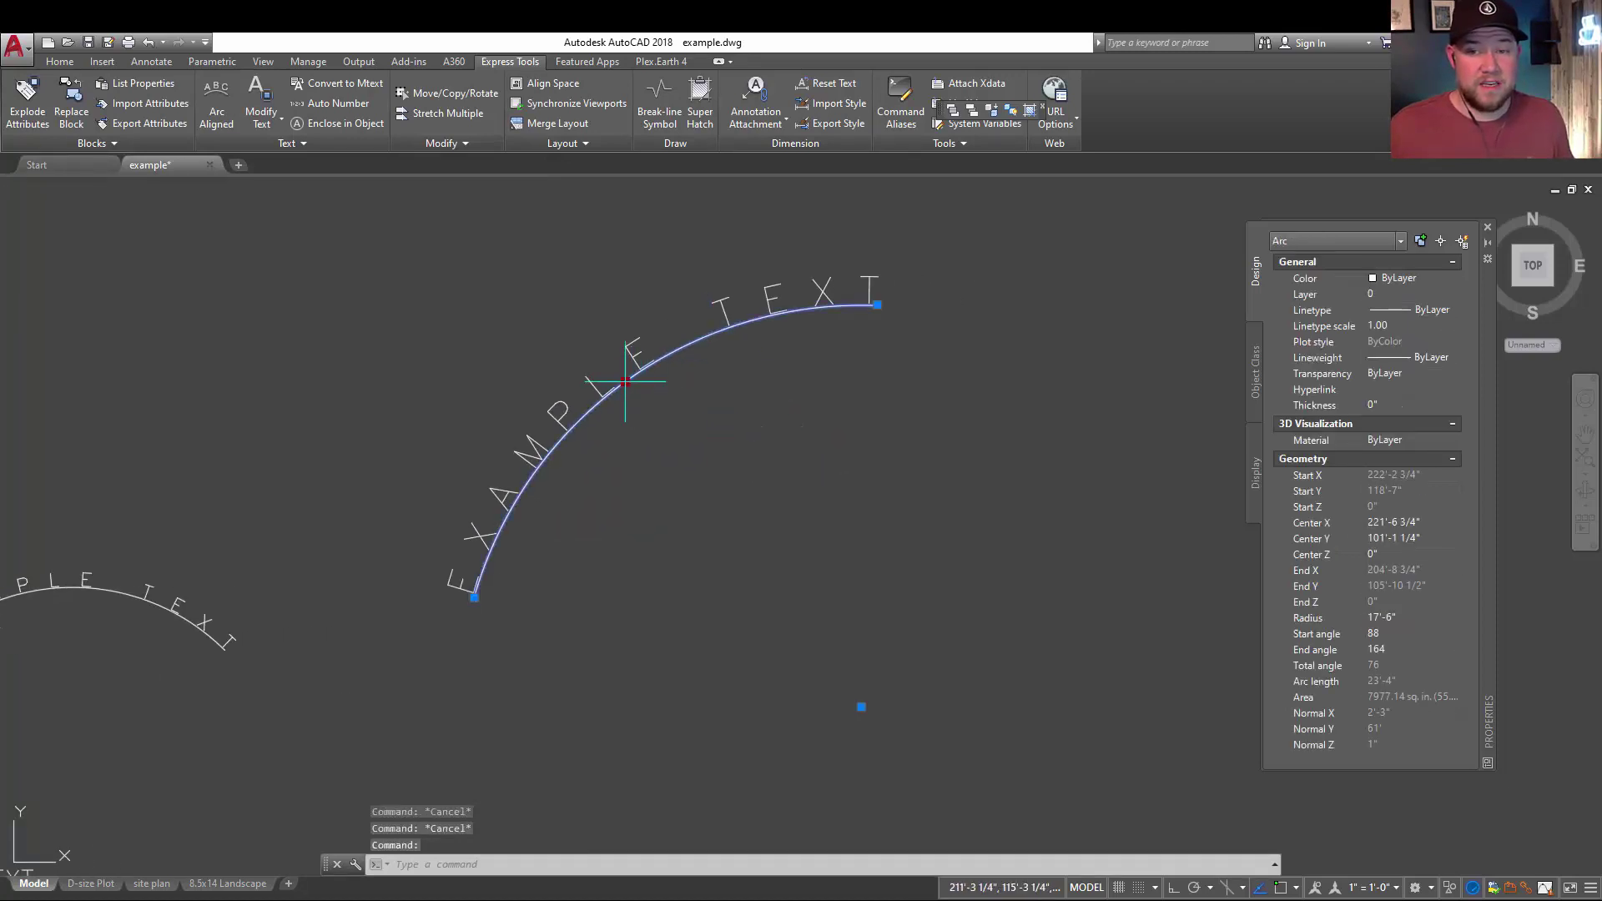
left_click(626, 385)
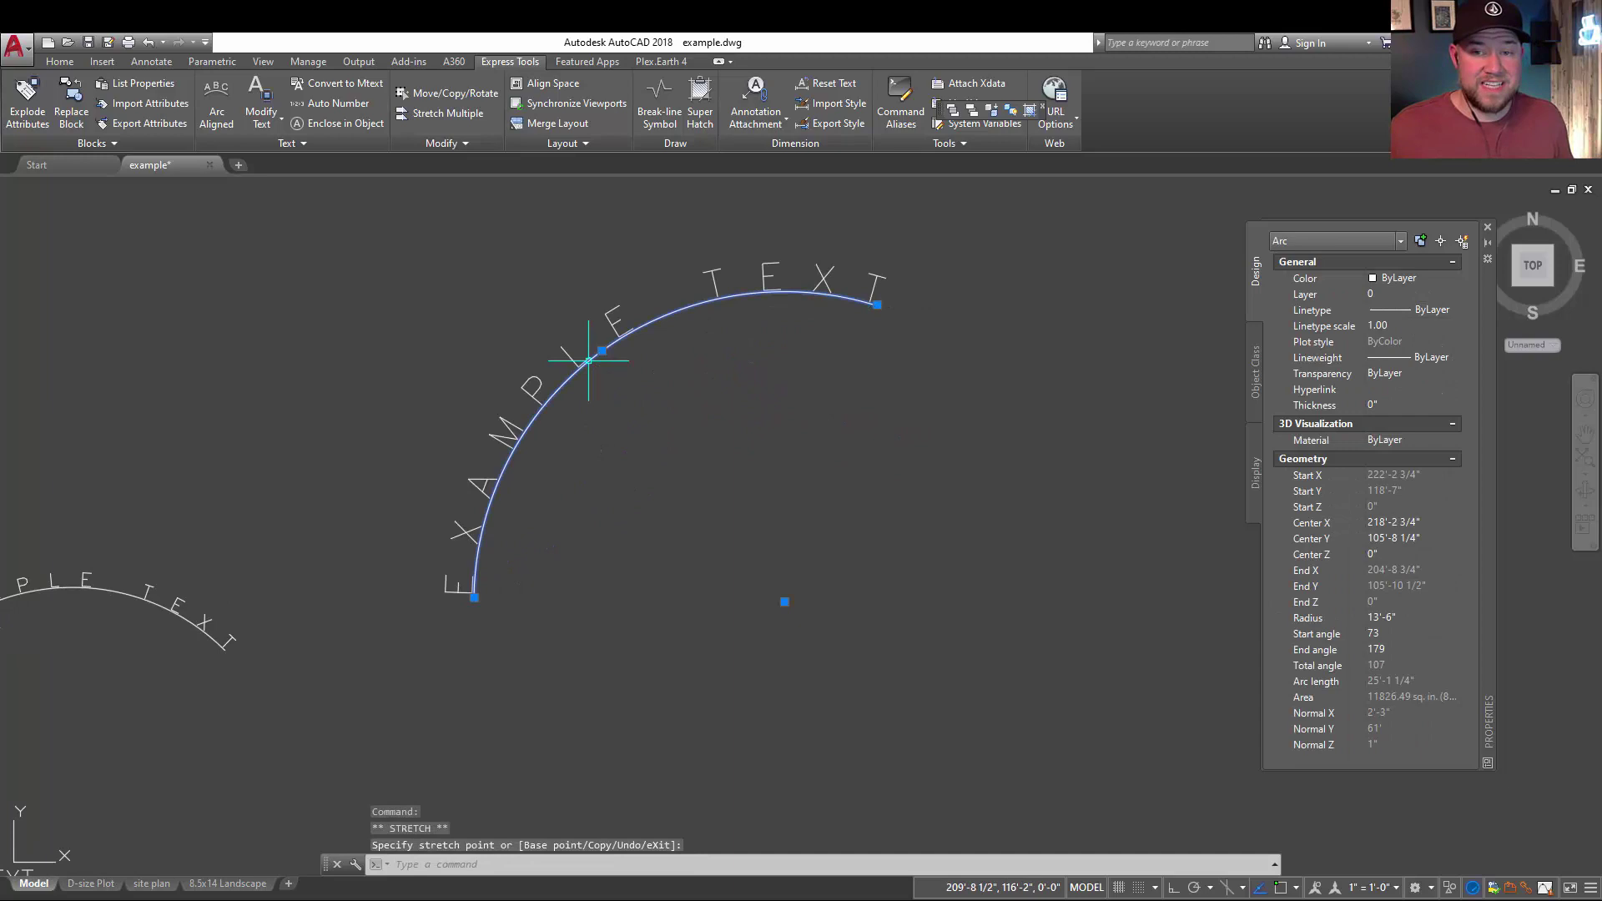
left_click(637, 397)
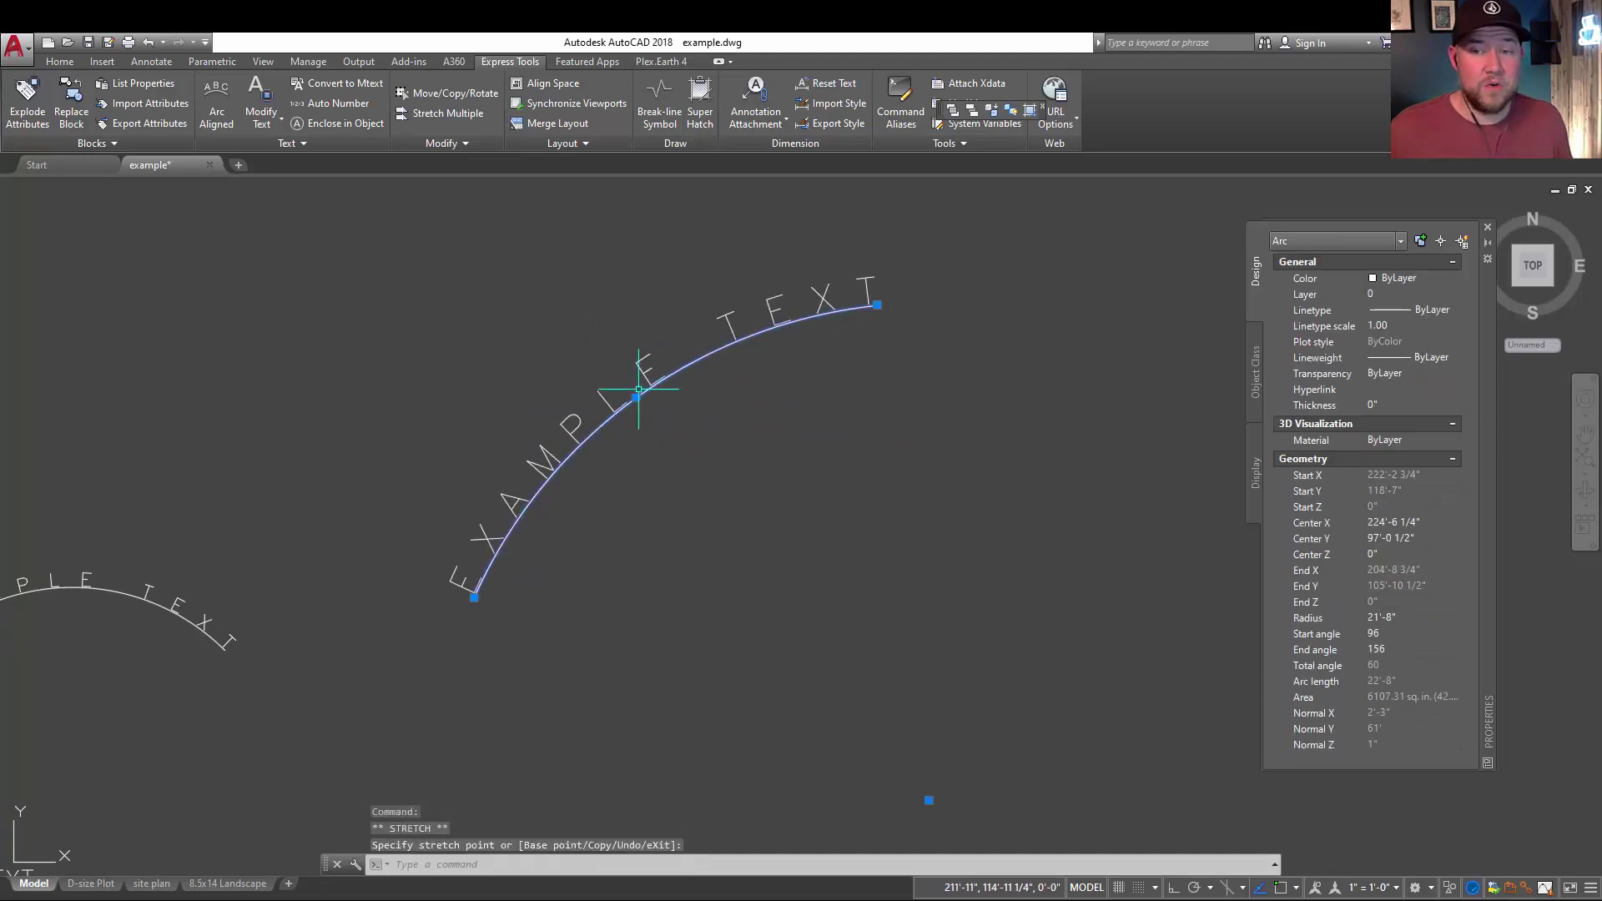
key("Escape")
key("Escape")
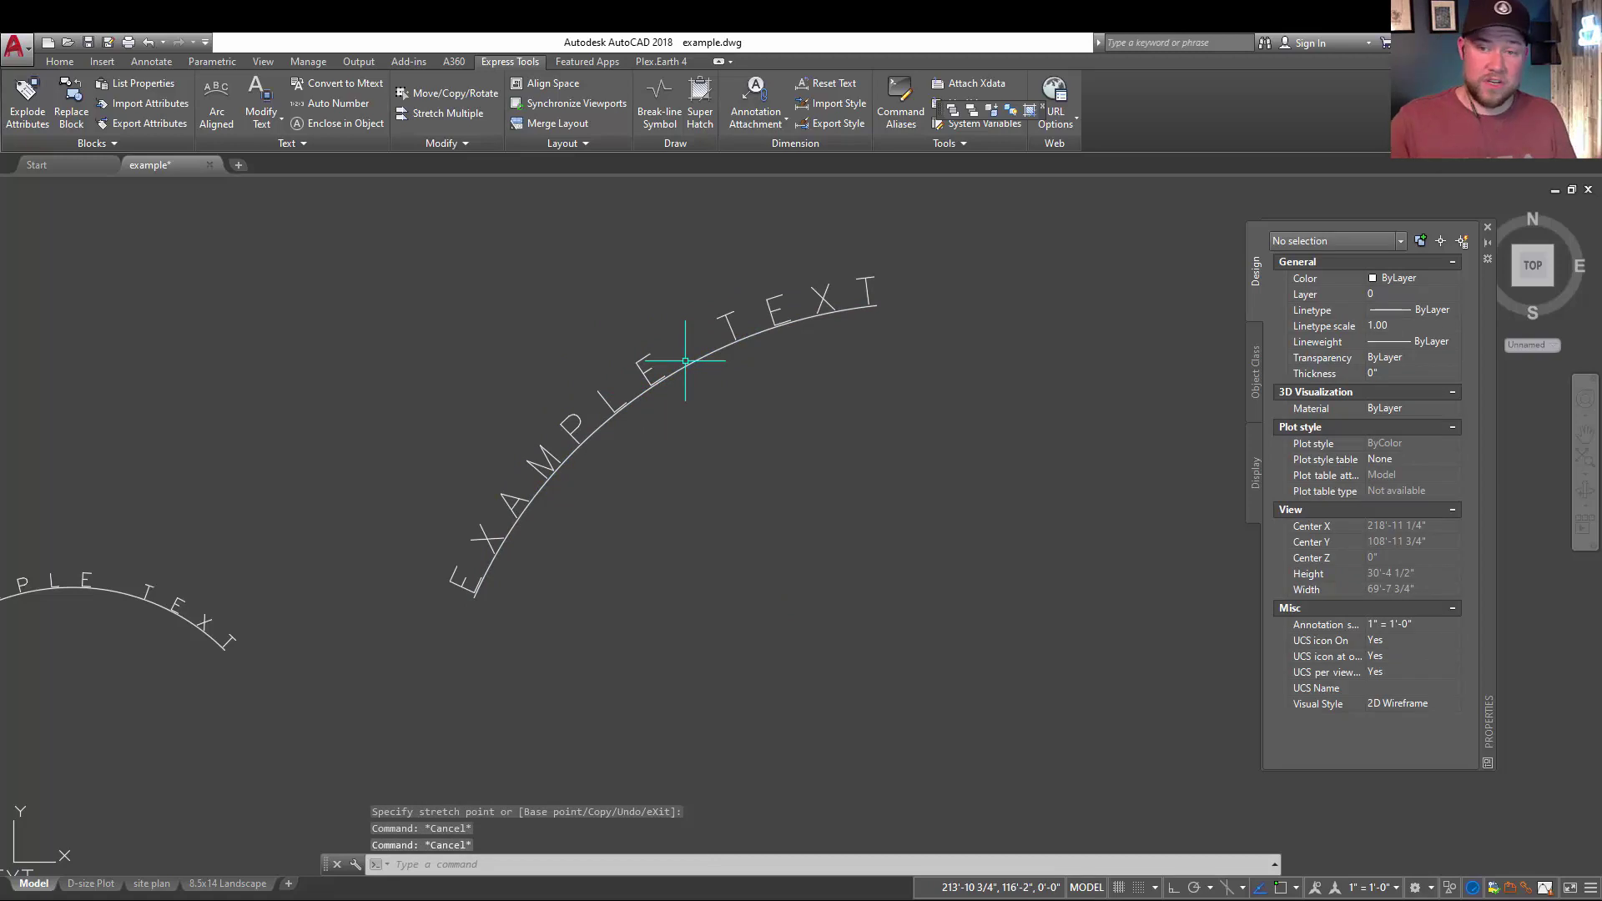
scroll(676, 338, "down", 4)
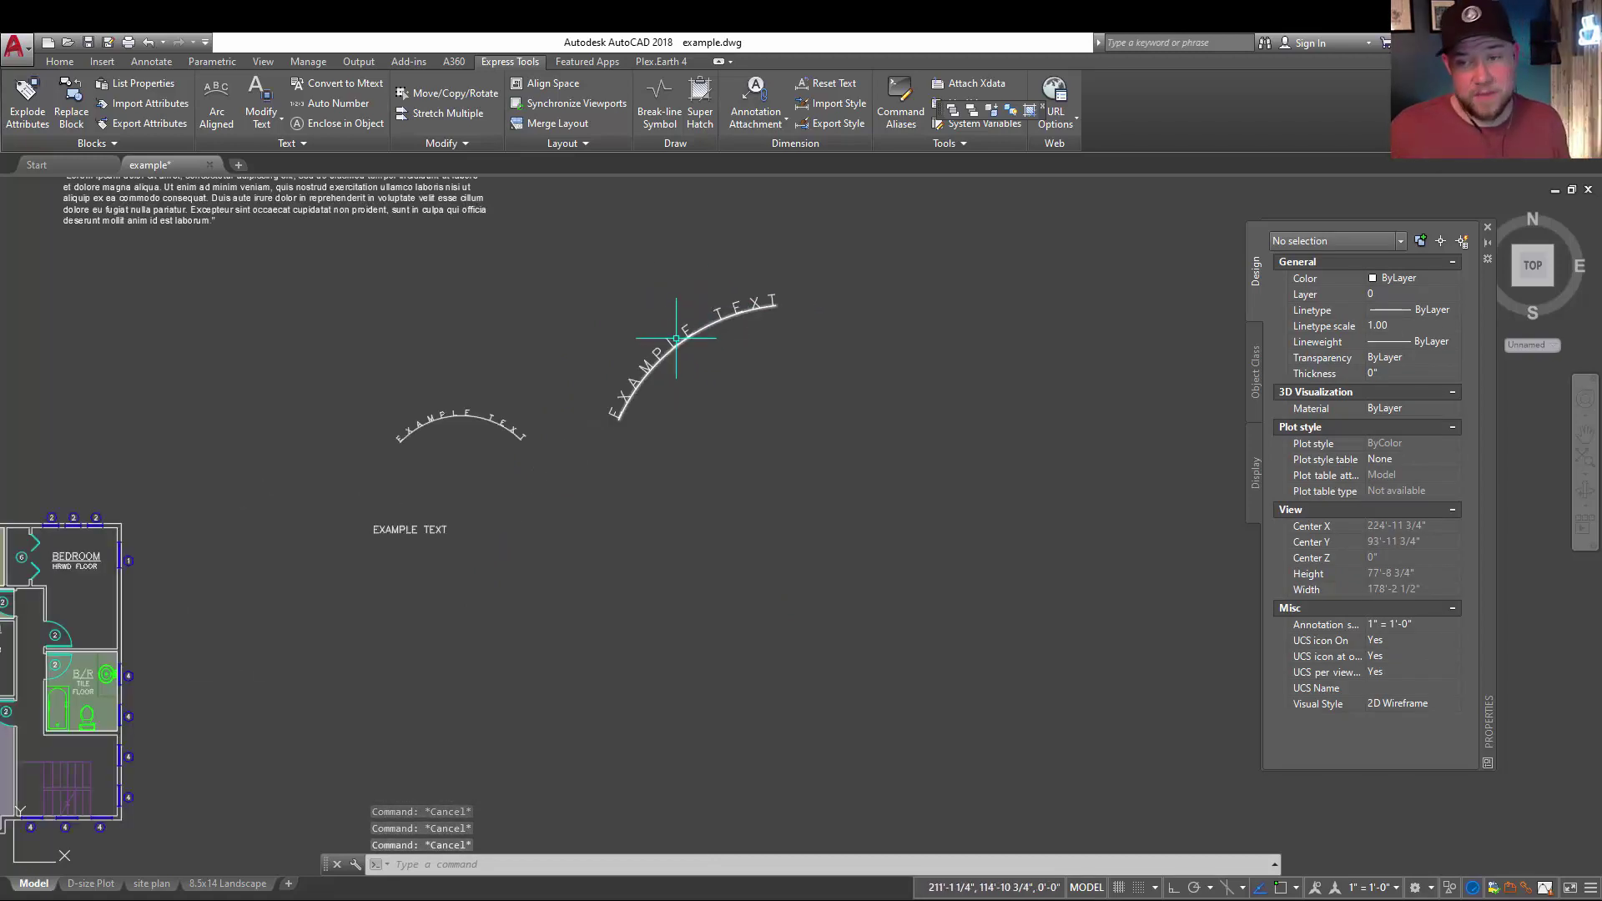
middle_click_drag(500, 327, 599, 355)
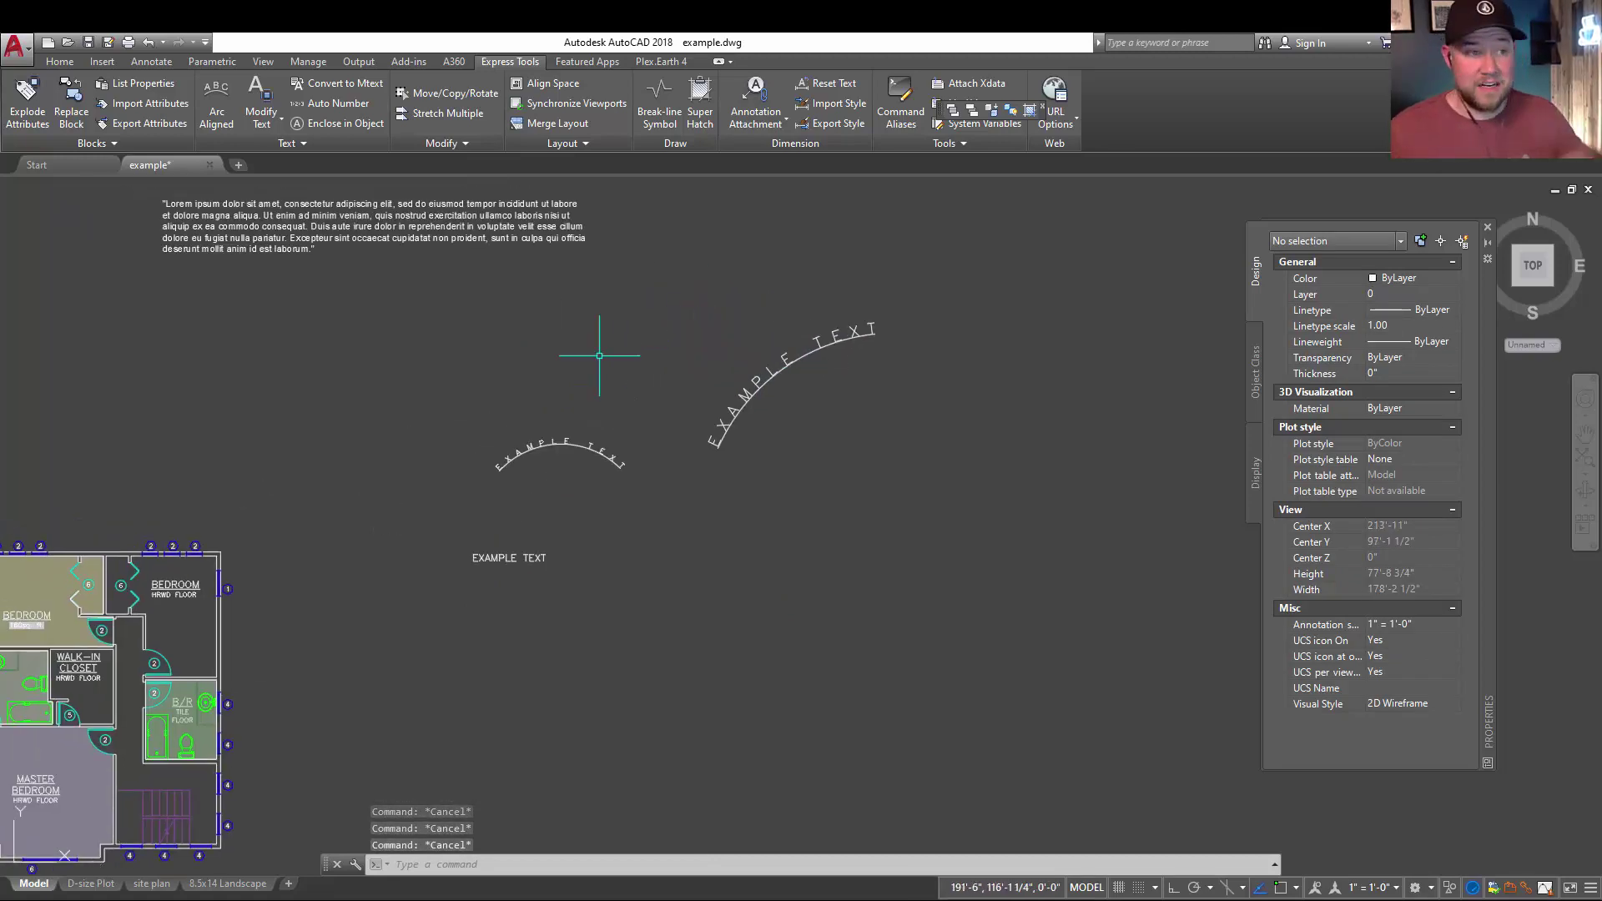